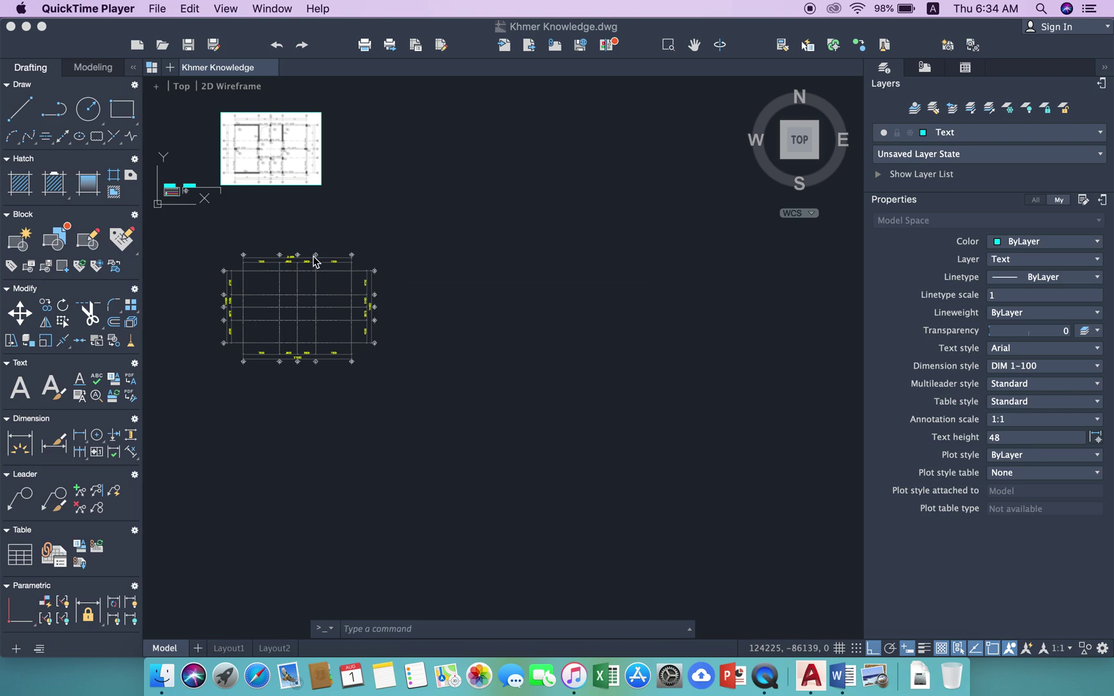
# Step: Pan and zoom the grid plan to show grid line A, P101 and grid numbers 1–4
pyautogui.scroll(2, 337, 286)
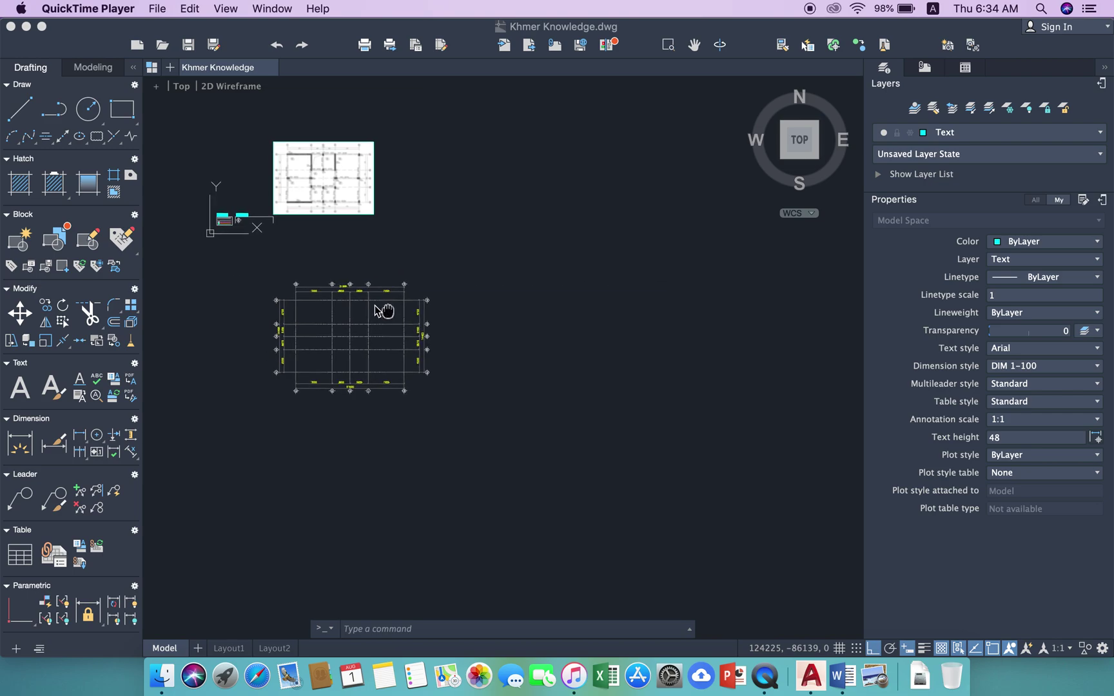
pyautogui.scroll(4, 385, 316)
pyautogui.moveTo(375, 276); pyautogui.dragTo(398, 295, button='middle')
pyautogui.hscroll(-5, 478, 330)
pyautogui.scroll(-4, 410, 323)
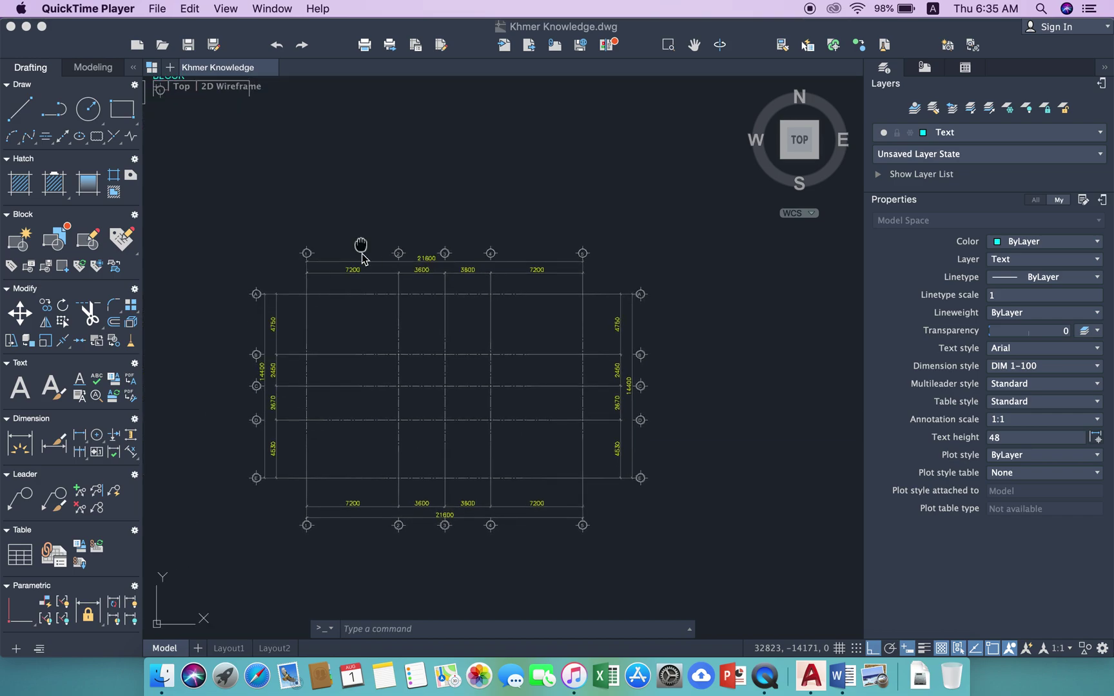
pyautogui.scroll(5, 360, 256)
pyautogui.scroll(2, 366, 332)
pyautogui.scroll(3, 388, 326)
pyautogui.scroll(6, 312, 232)
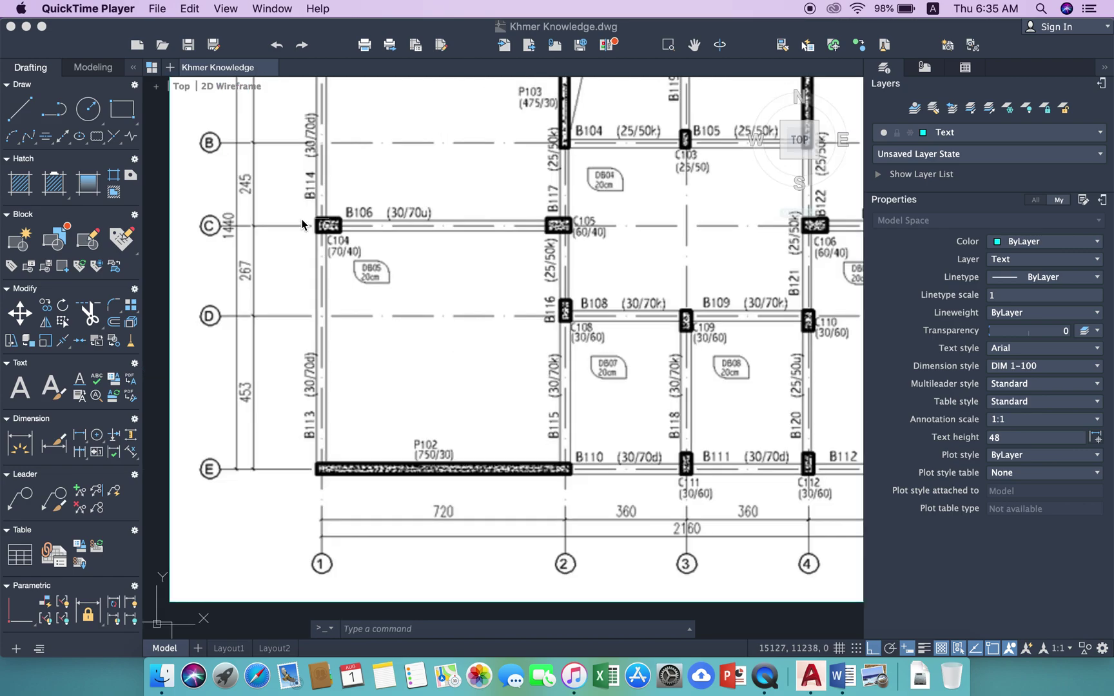
pyautogui.scroll(2, 326, 172)
pyautogui.scroll(4, 339, 323)
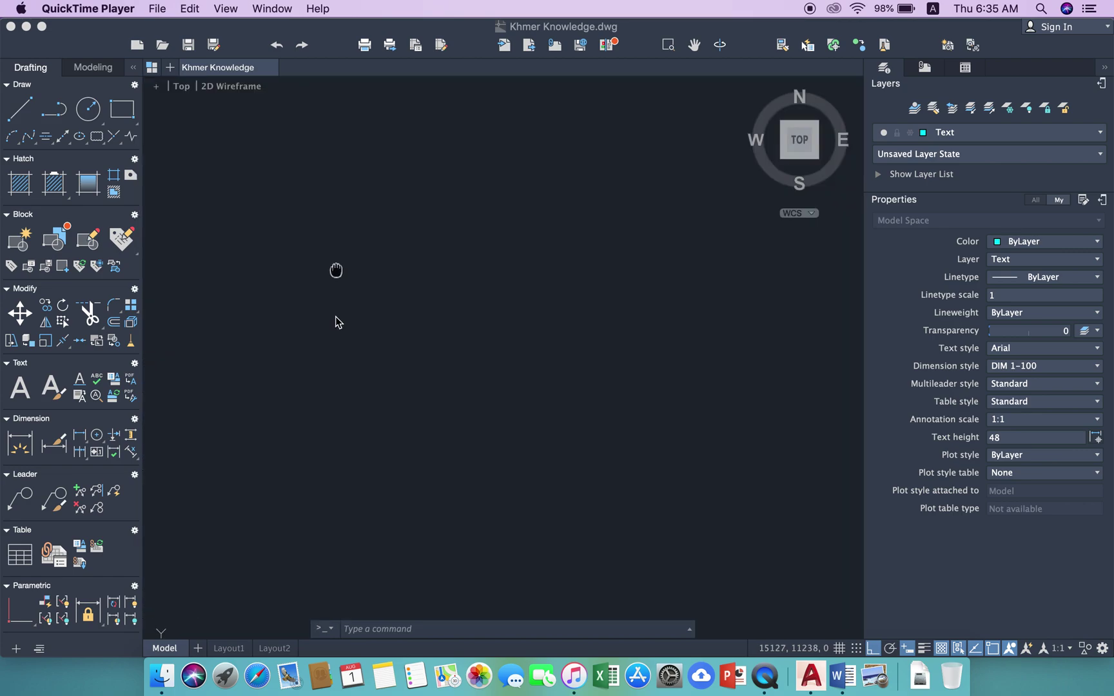
pyautogui.scroll(-2, 463, 198)
pyautogui.scroll(-2, 463, 198)
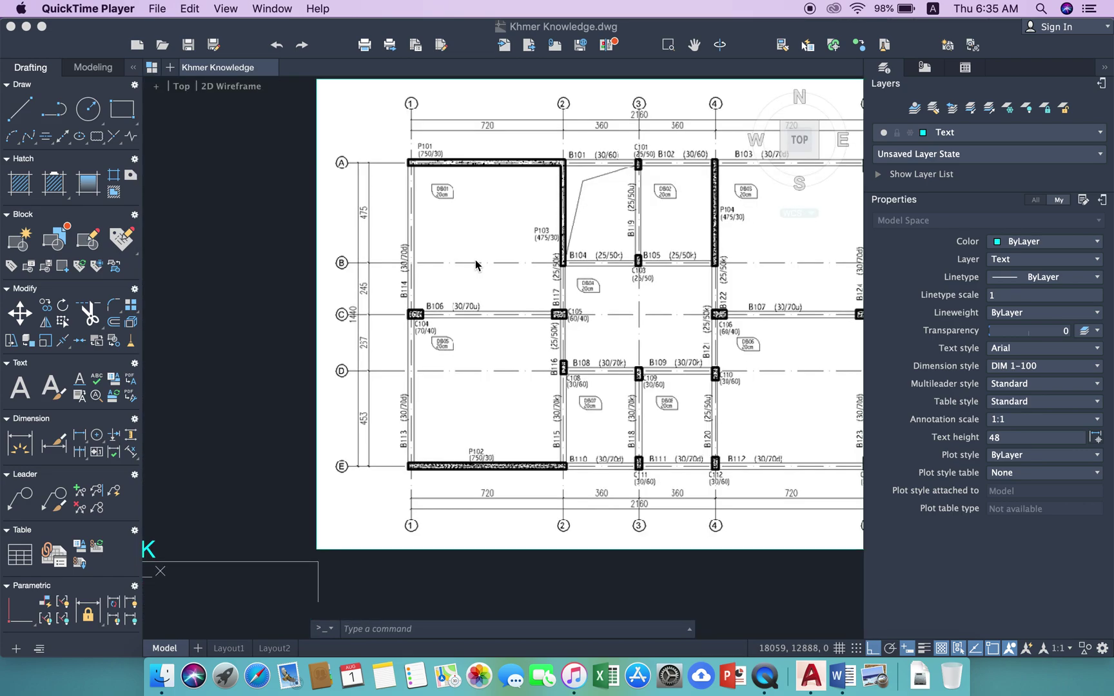
pyautogui.scroll(2, 547, 480)
pyautogui.scroll(2, 556, 473)
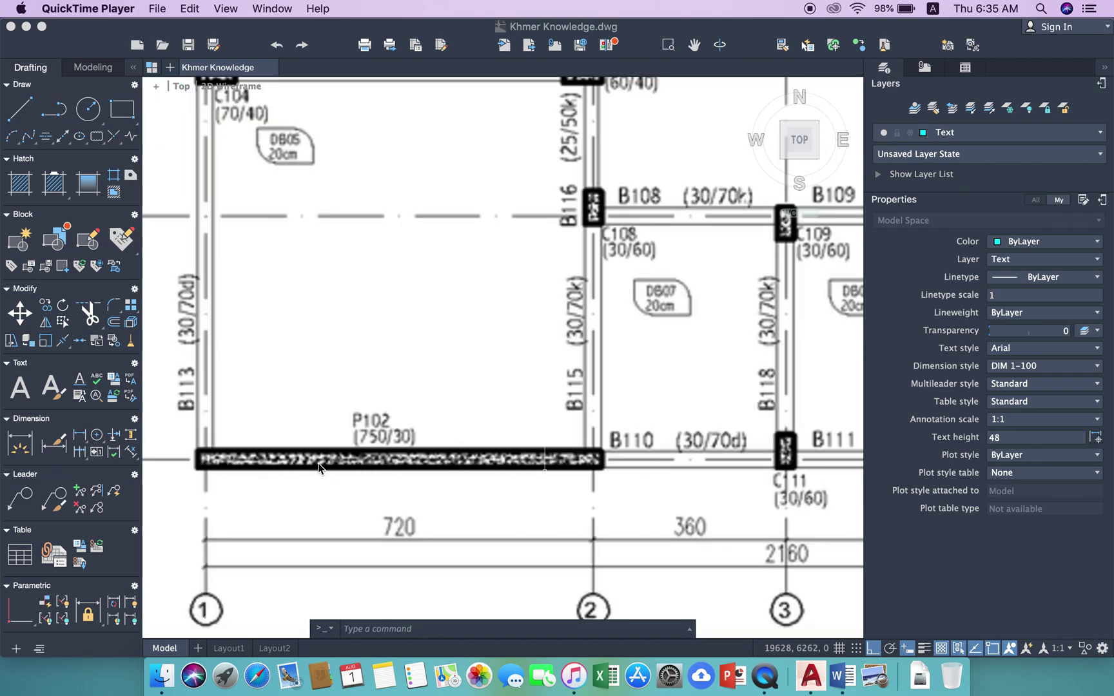
pyautogui.scroll(-1, 485, 449)
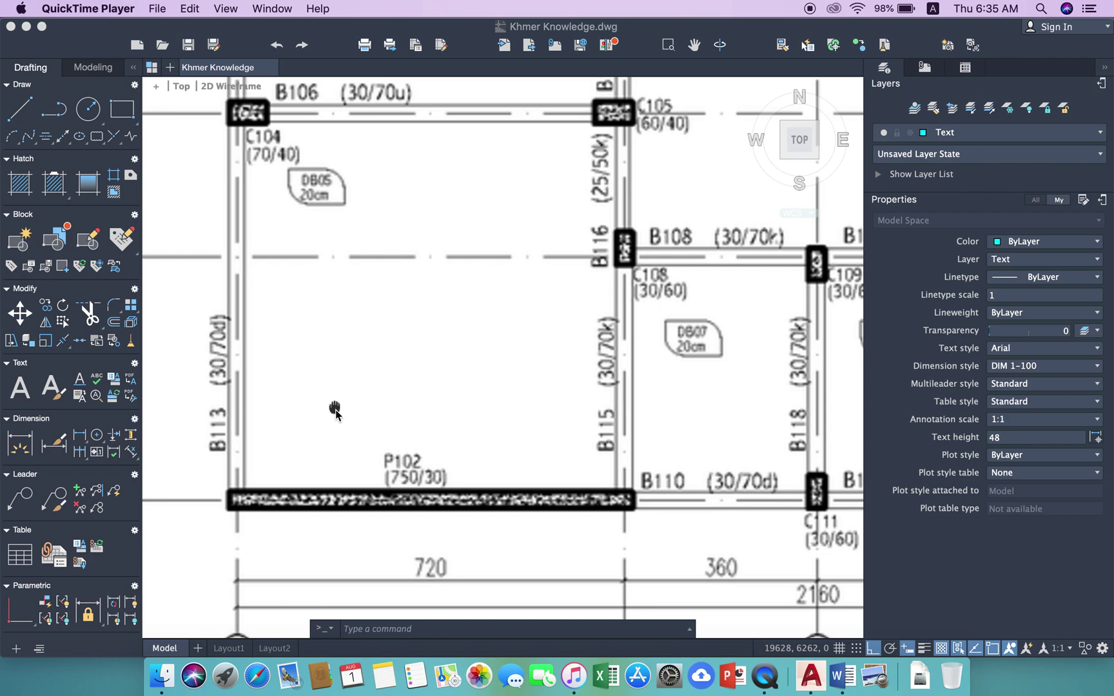
pyautogui.scroll(2, 291, 287)
pyautogui.scroll(2, 405, 306)
pyautogui.scroll(-3, 406, 308)
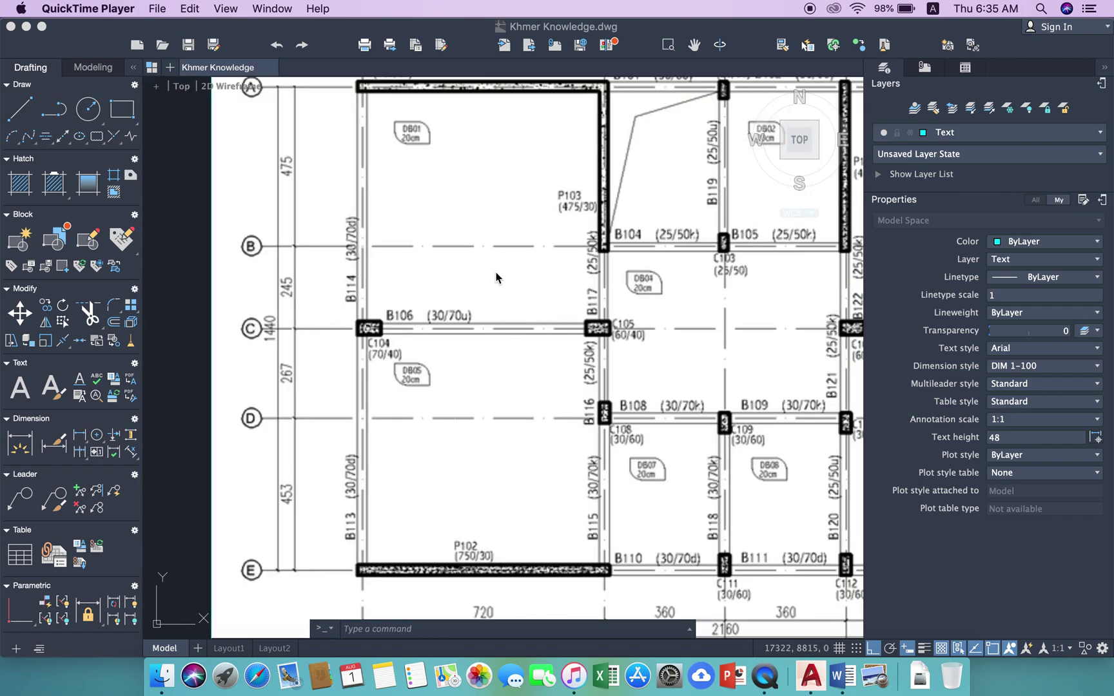
pyautogui.moveTo(496, 278); pyautogui.dragTo(422, 410, button='middle')
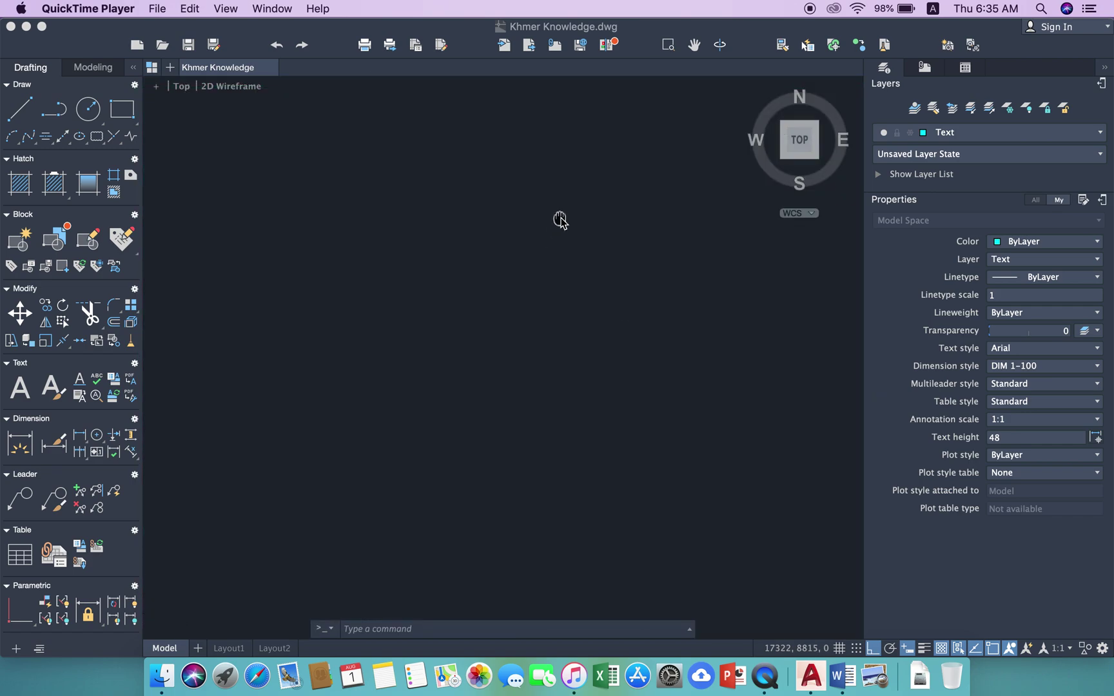
pyautogui.scroll(-5, 520, 348)
pyautogui.scroll(-3, 496, 419)
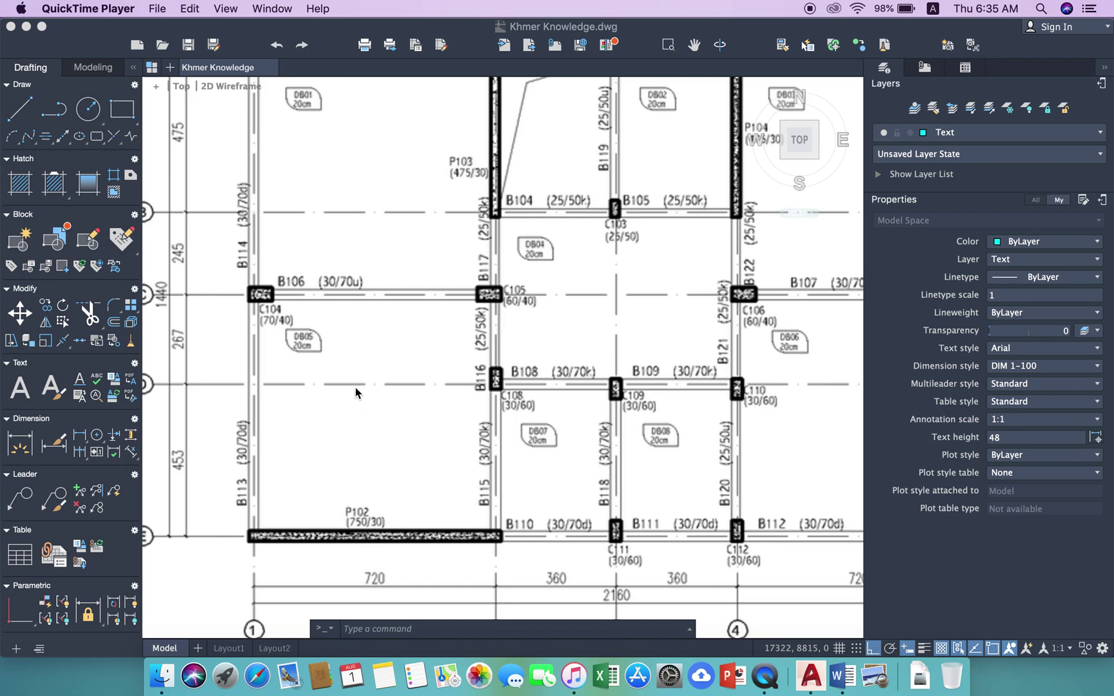
pyautogui.moveTo(313, 337); pyautogui.dragTo(351, 404, button='middle')
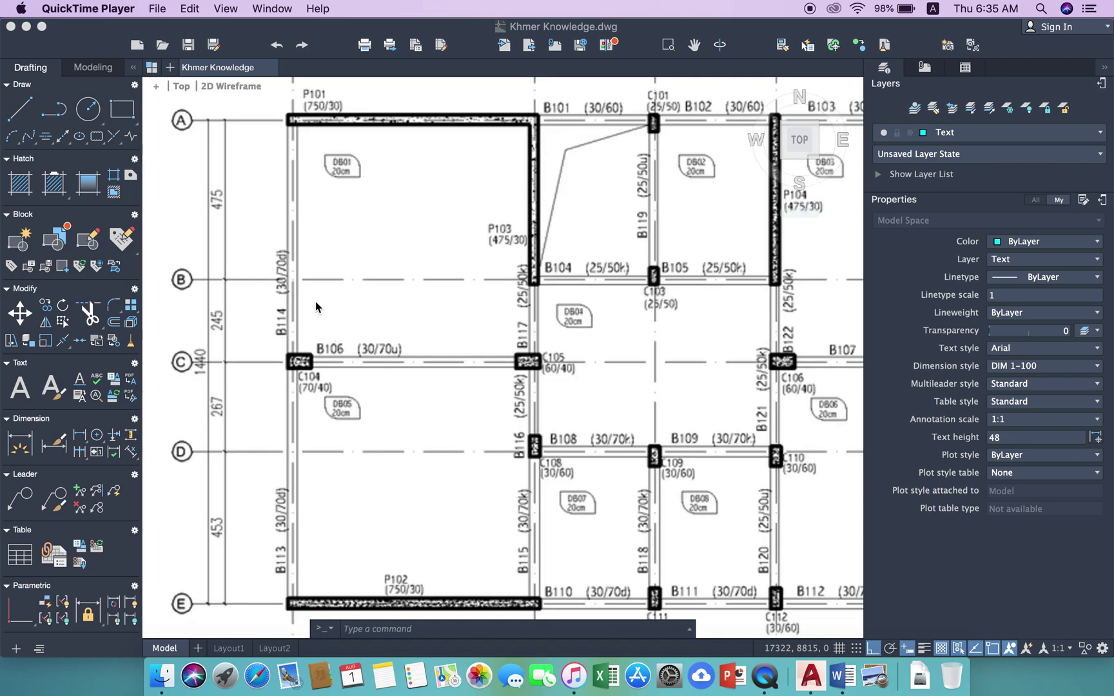
pyautogui.moveTo(315, 306); pyautogui.dragTo(323, 357, button='middle')
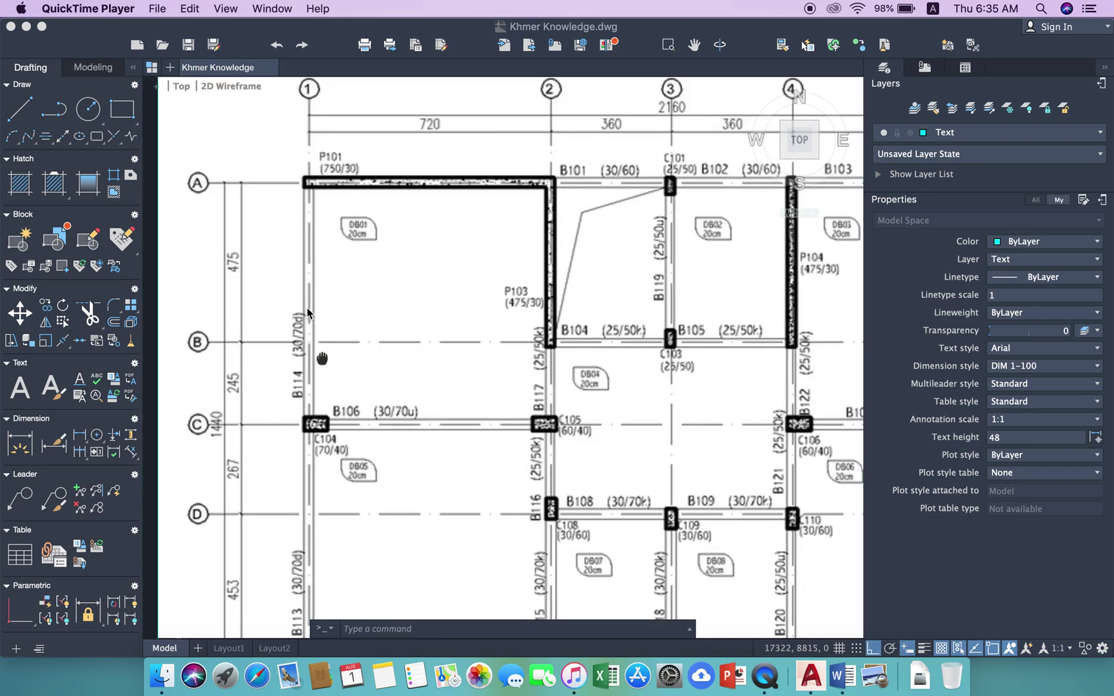
pyautogui.moveTo(310, 343); pyautogui.dragTo(326, 335, button='middle')
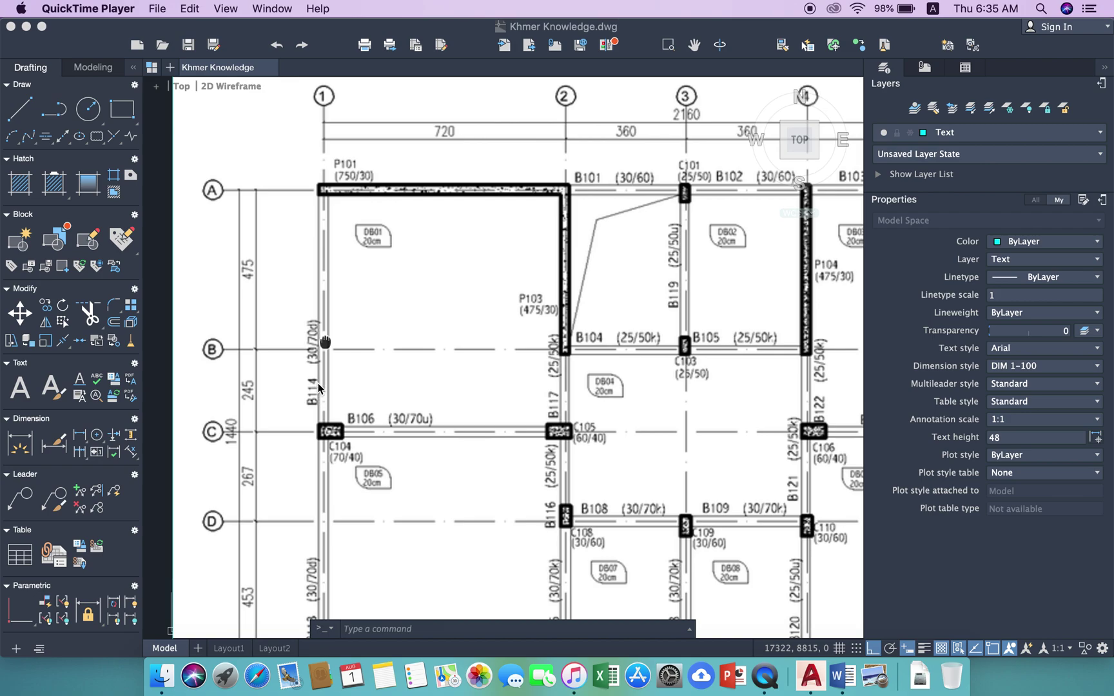
pyautogui.moveTo(326, 342); pyautogui.dragTo(328, 312, button='middle')
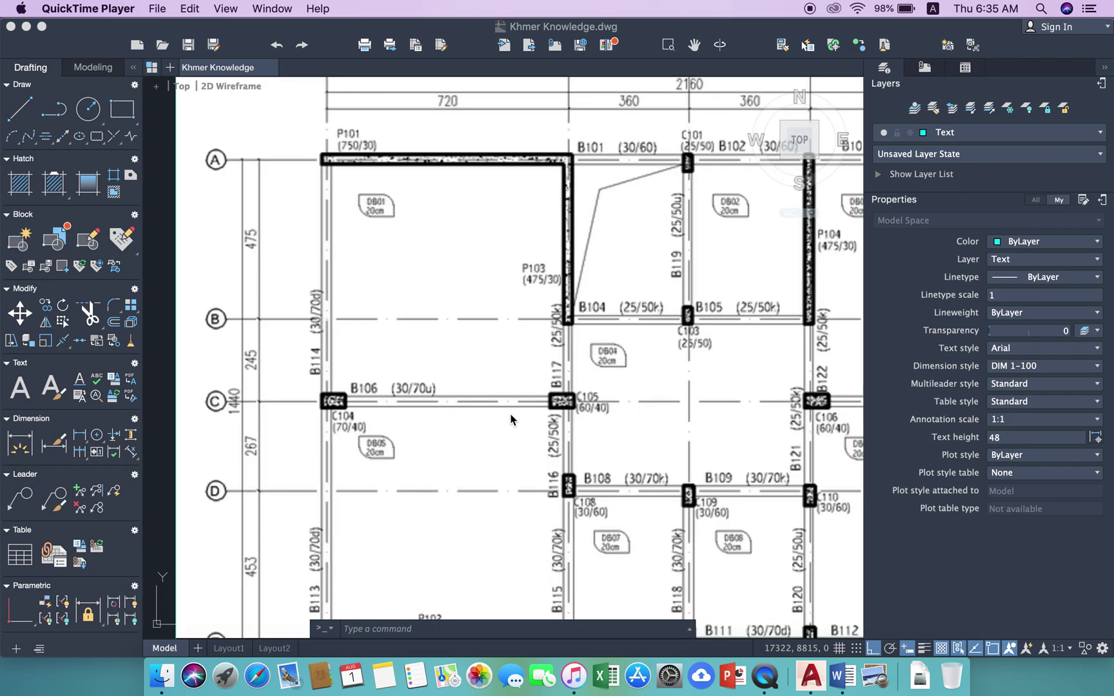
# Step: Navigate the view to show the lower grid dimensions and grid lines B and C
pyautogui.scroll(2, 400, 352)
pyautogui.scroll(-3, 412, 361)
pyautogui.scroll(-2, 415, 368)
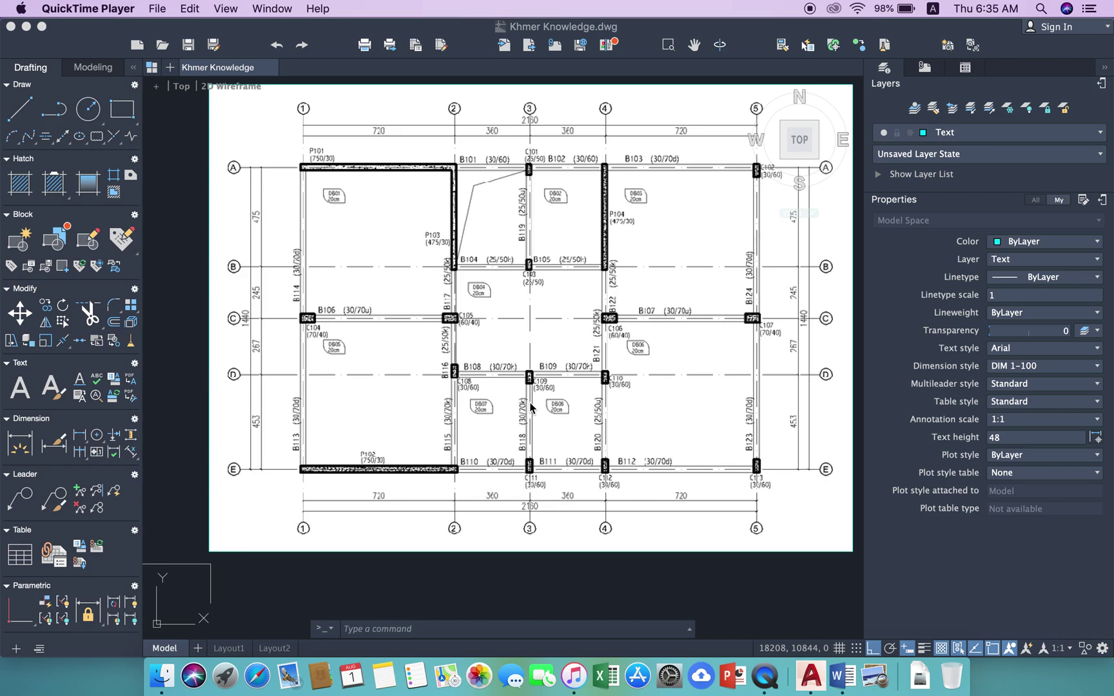
pyautogui.scroll(2, 530, 406)
pyautogui.scroll(2, 535, 399)
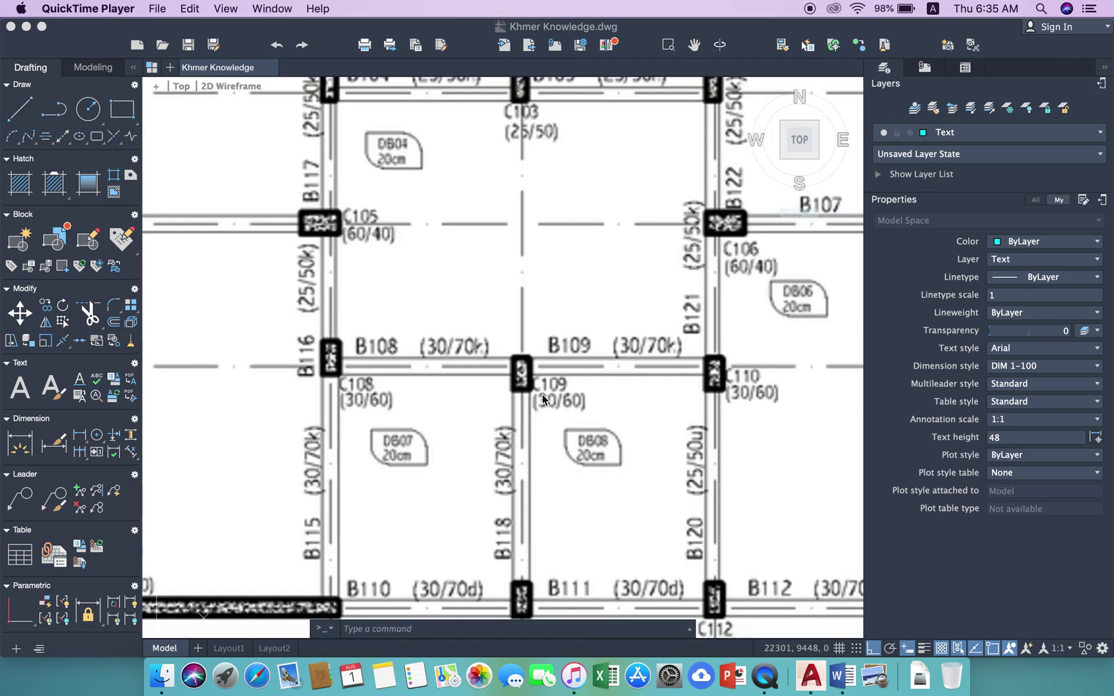
pyautogui.scroll(-3, 334, 377)
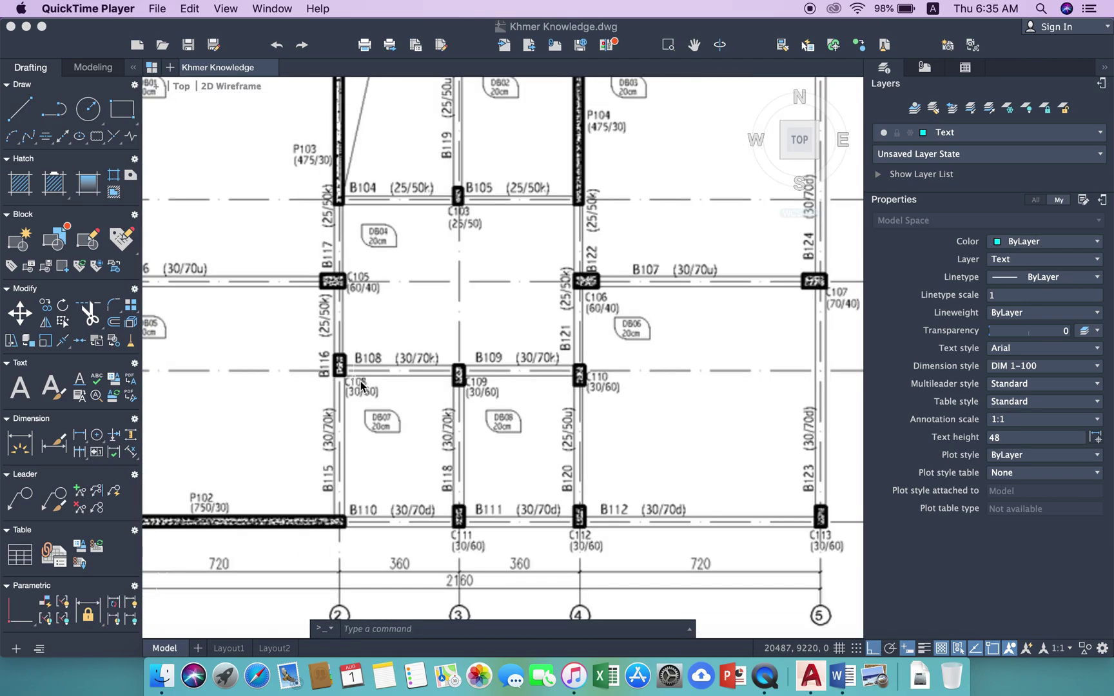
pyautogui.scroll(-3, 425, 377)
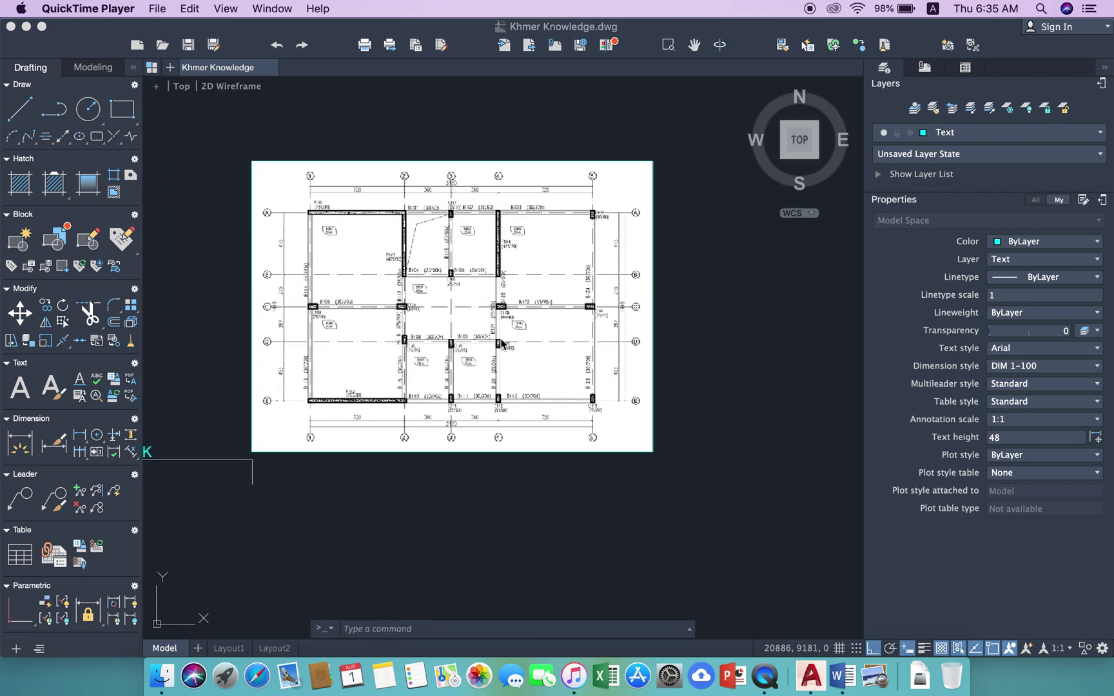
pyautogui.scroll(-5, 508, 344)
pyautogui.moveTo(546, 459); pyautogui.dragTo(485, 387, button='middle')
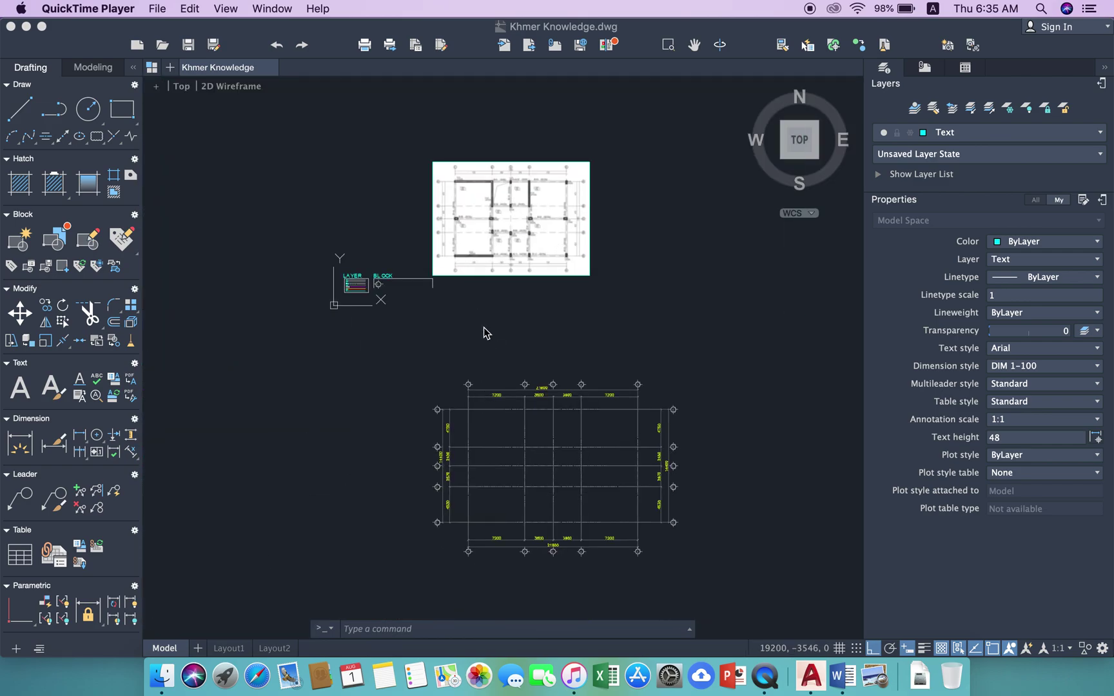
pyautogui.moveTo(485, 333); pyautogui.dragTo(449, 316, button='middle')
pyautogui.scroll(2, 552, 391)
pyautogui.scroll(2, 485, 443)
pyautogui.scroll(3, 437, 305)
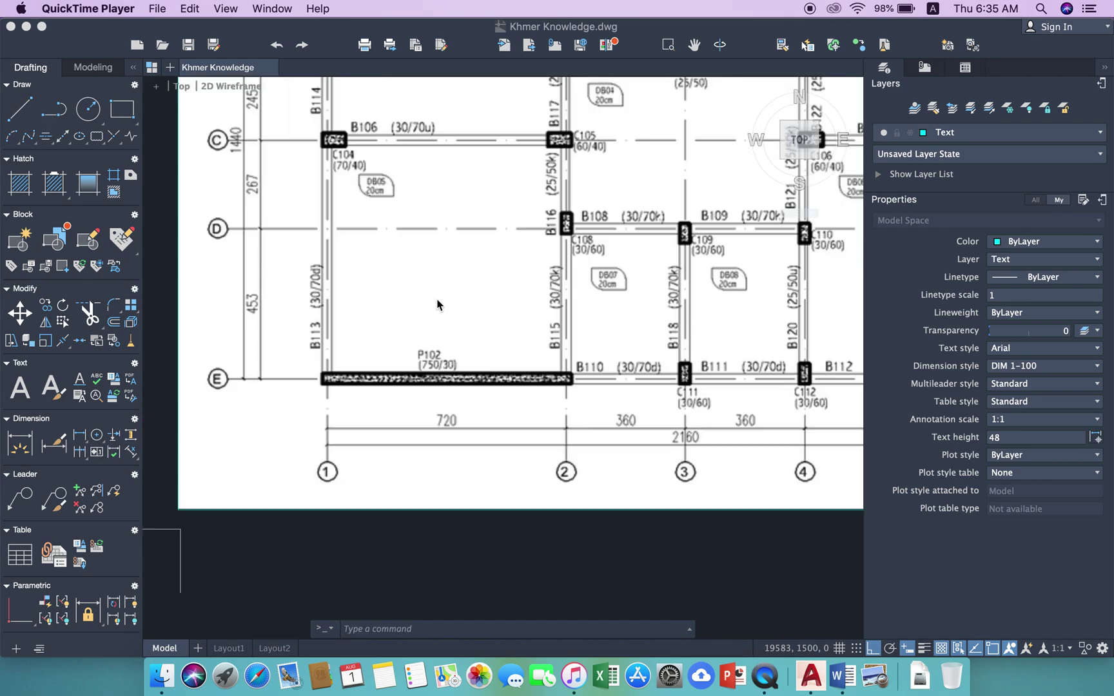
pyautogui.scroll(2, 437, 304)
pyautogui.scroll(-3, 261, 332)
pyautogui.moveTo(261, 332)
pyautogui.mouseDown(button='middle')
pyautogui.moveTo(282, 242)
pyautogui.moveTo(286, 251)
pyautogui.mouseUp(button='middle')
pyautogui.scroll(-3, 567, 430)
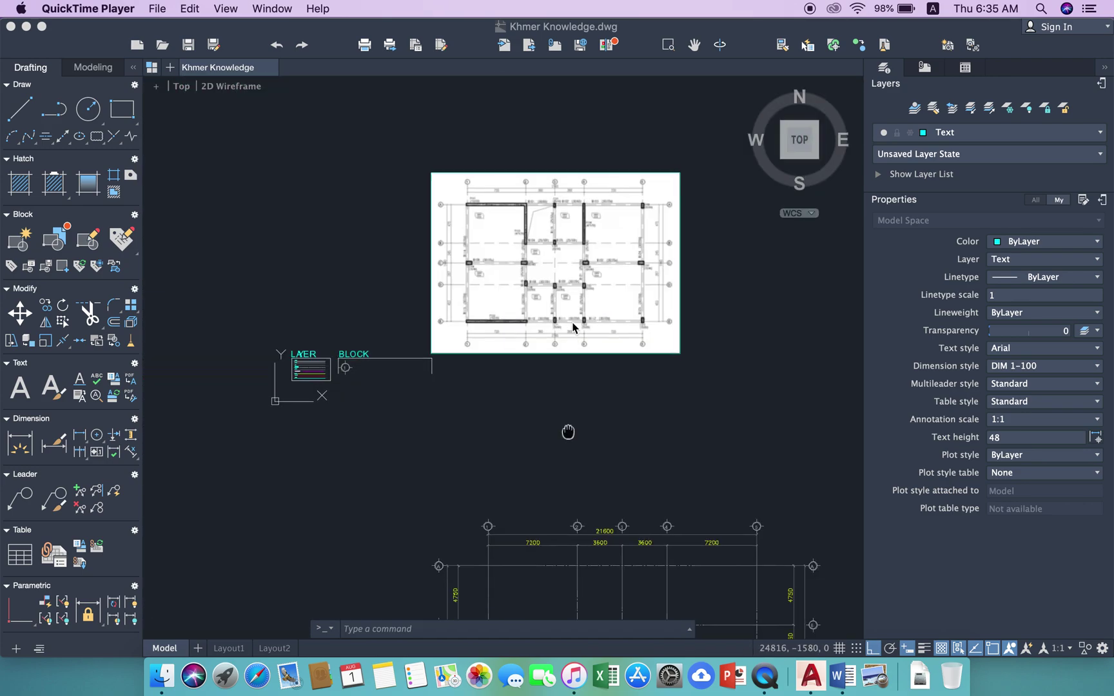
pyautogui.moveTo(567, 430); pyautogui.dragTo(554, 387, button='middle')
pyautogui.scroll(3, 541, 429)
pyautogui.moveTo(542, 428); pyautogui.dragTo(450, 290, button='middle')
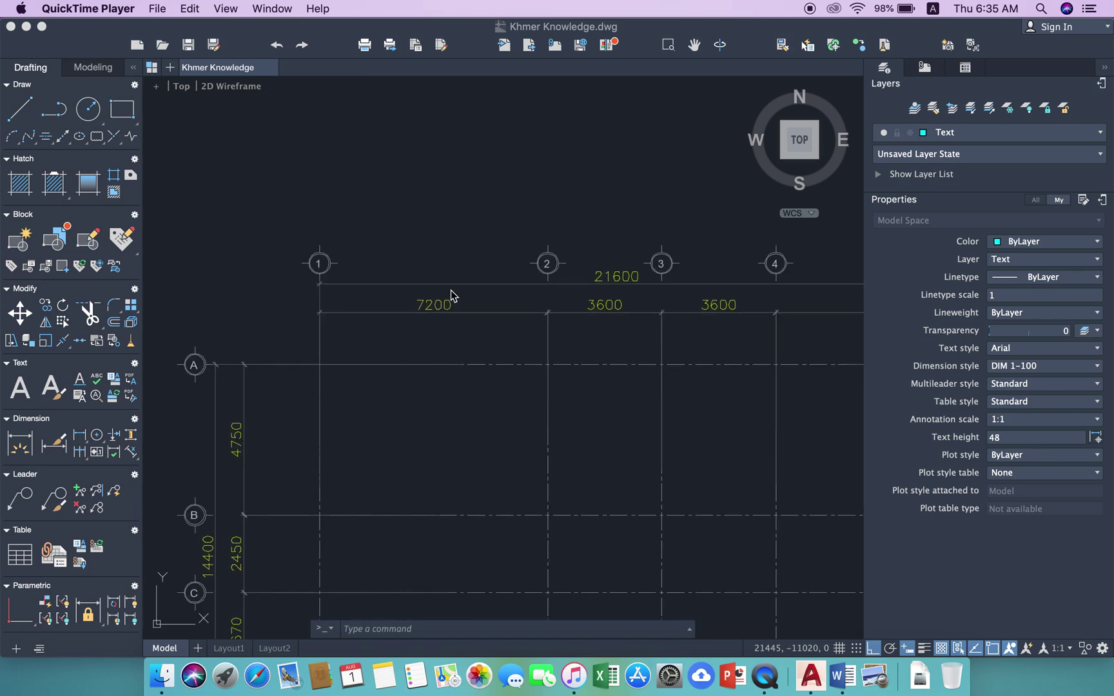
pyautogui.scroll(2, 515, 303)
pyautogui.scroll(-4, 522, 255)
pyautogui.scroll(2, 530, 254)
pyautogui.scroll(2, 496, 253)
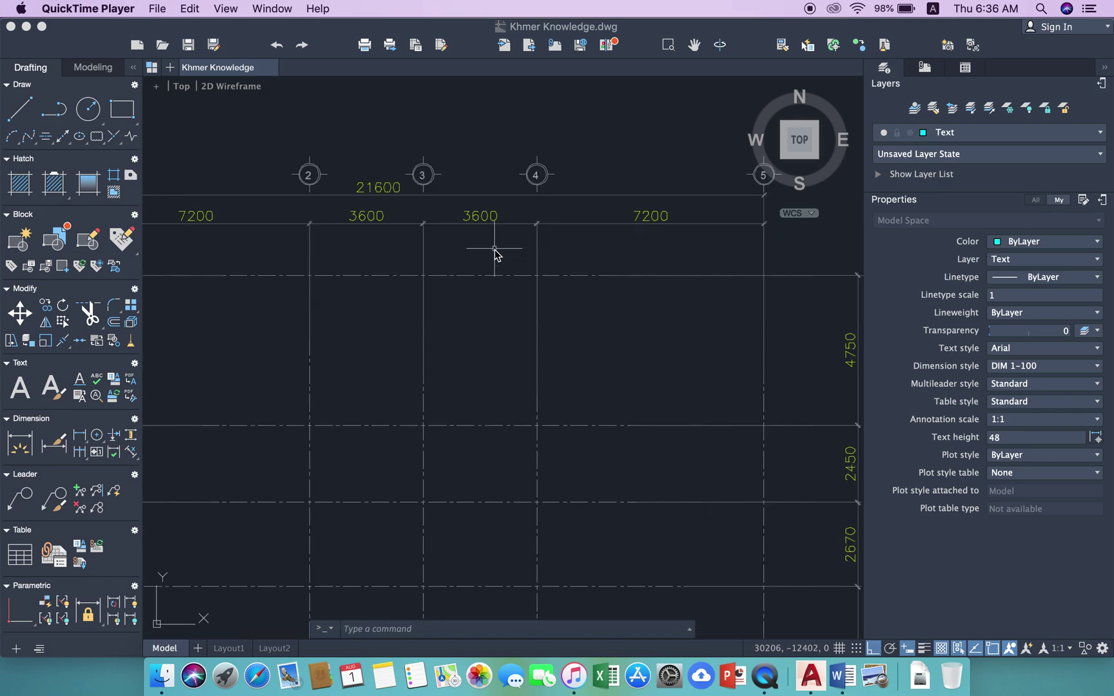
# Step: Select the two 3600 and the two 7200 grid dimensions
pyautogui.click(494, 248)
pyautogui.click(465, 221)
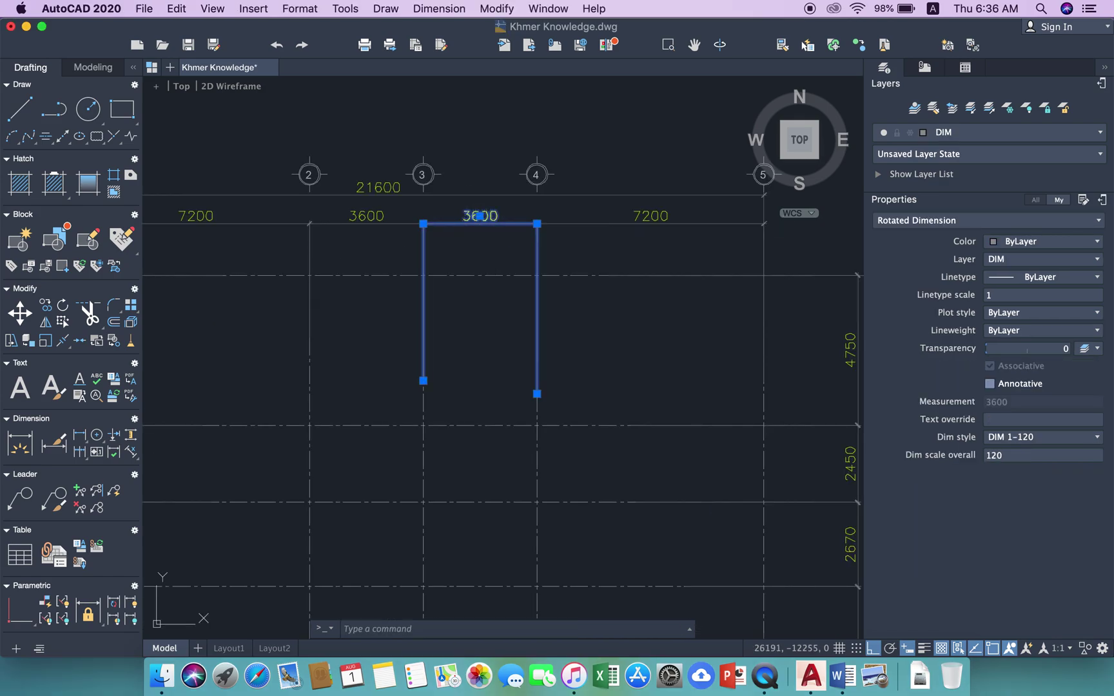
pyautogui.hscroll(-3, 441, 257)
pyautogui.click(441, 255)
pyautogui.click(394, 241)
pyautogui.hscroll(-4, 412, 257)
pyautogui.click(416, 263)
pyautogui.click(351, 244)
pyautogui.hscroll(4, 323, 250)
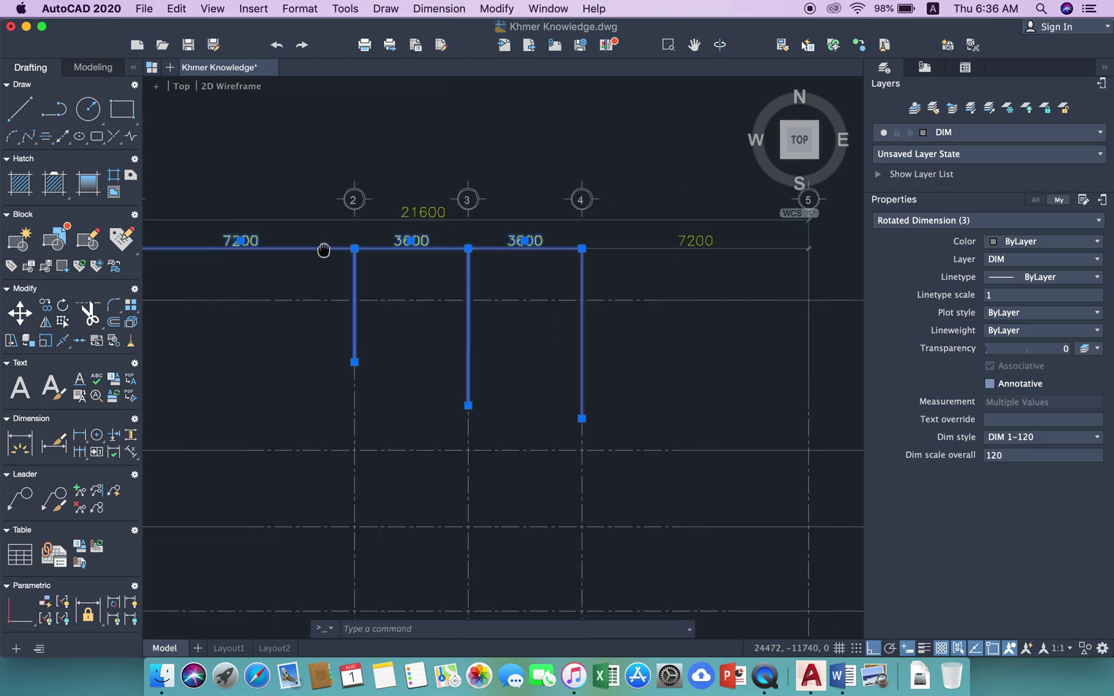
pyautogui.hscroll(2, 324, 250)
pyautogui.click(683, 252)
pyautogui.click(627, 229)
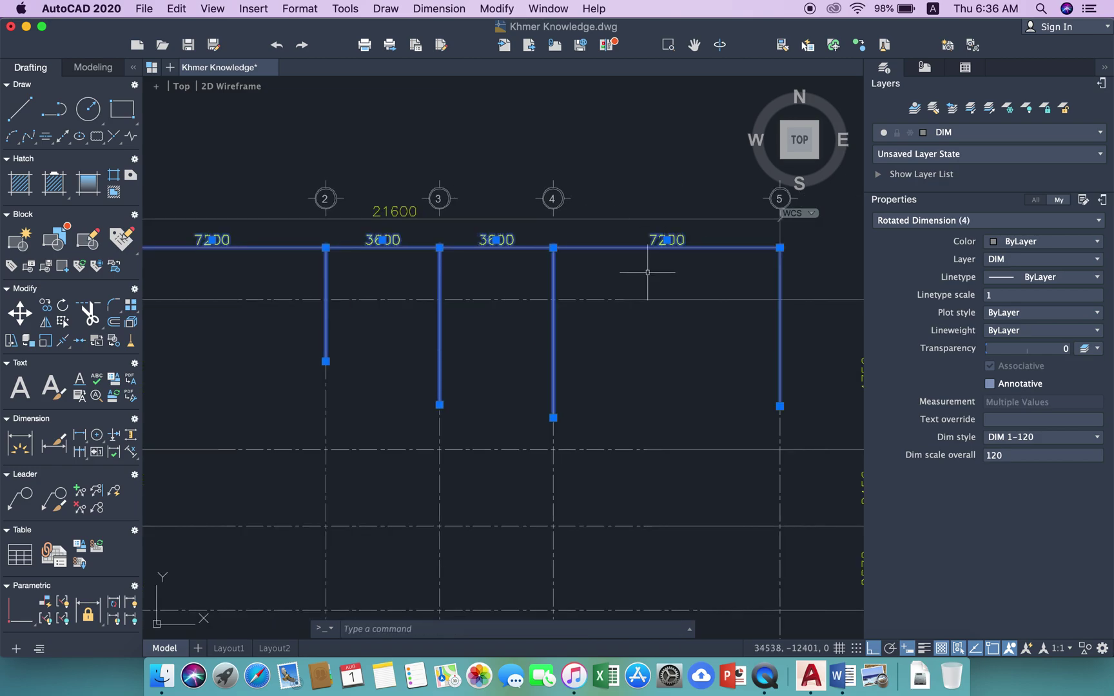
# Step: Add the 4750 and 14400 dimensions, confirm DIM 1-120 at scale 120, then clear the selection
pyautogui.scroll(-2, 397, 313)
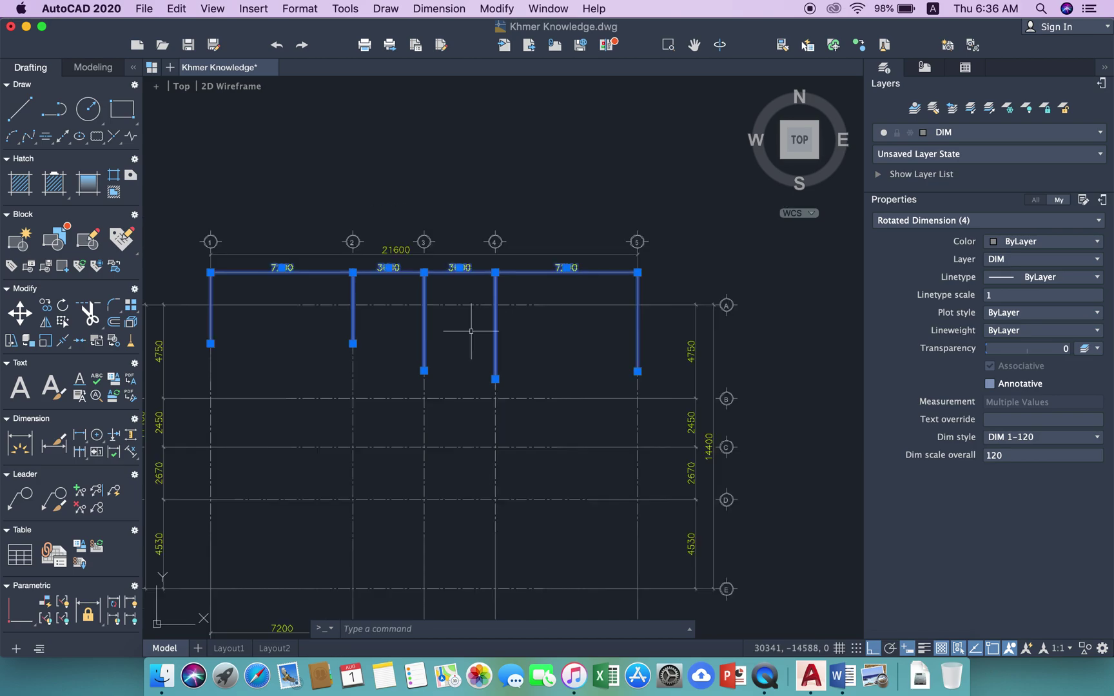
pyautogui.hscroll(-2, 413, 319)
pyautogui.hscroll(-5, 276, 316)
pyautogui.click(363, 319)
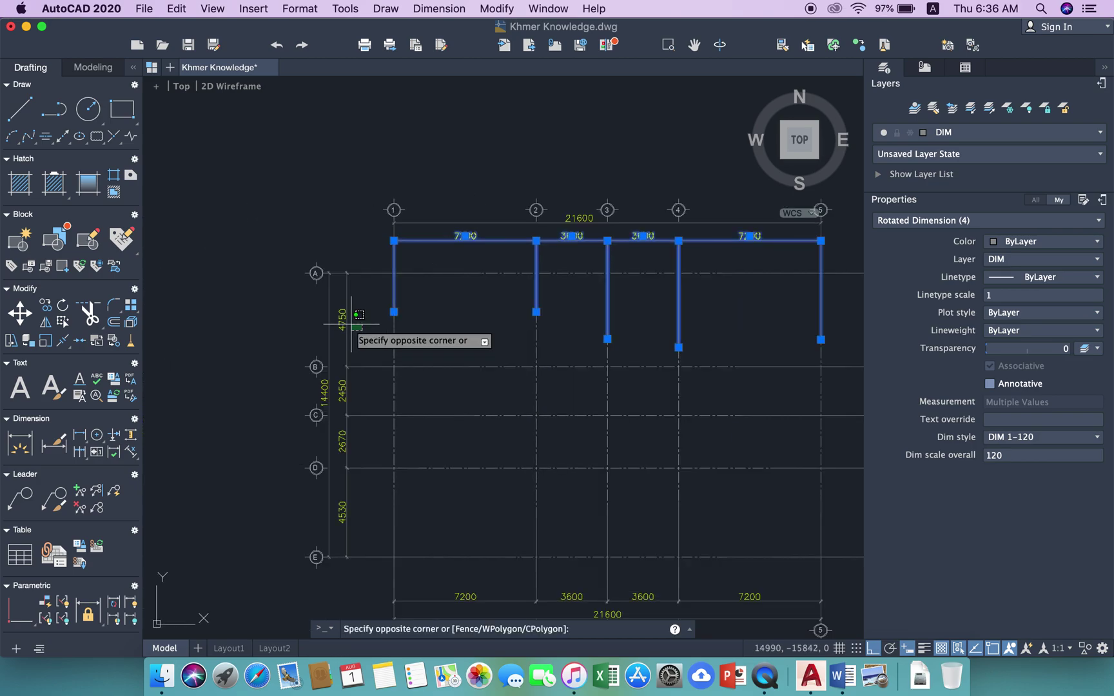
pyautogui.click(319, 322)
pyautogui.scroll(2, 379, 268)
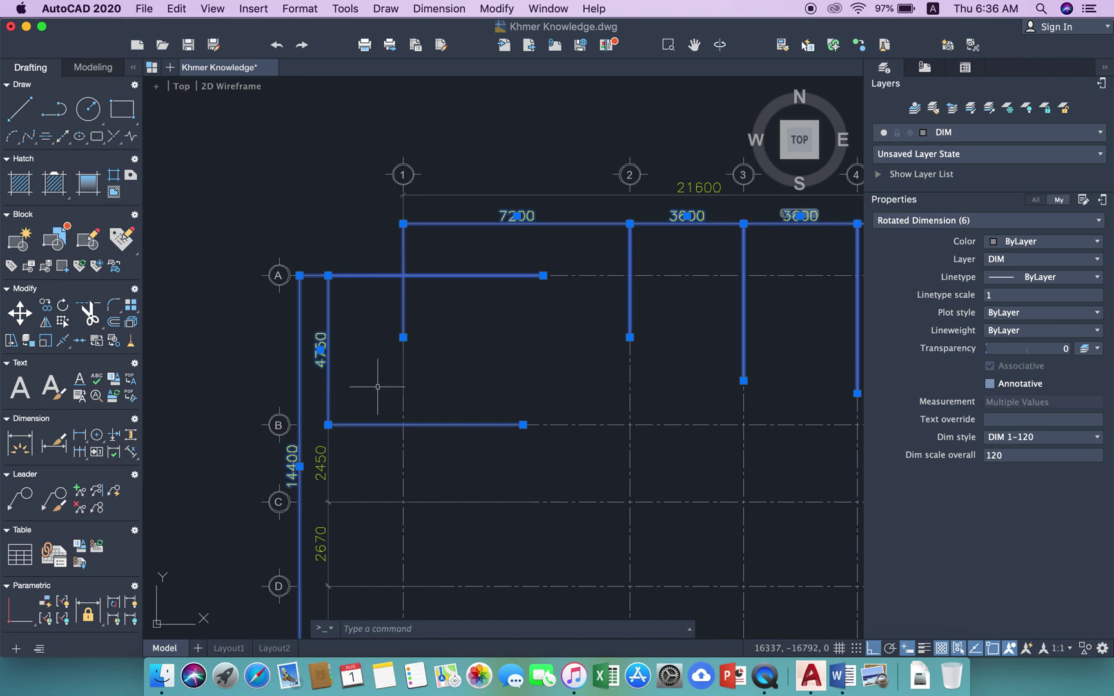
pyautogui.scroll(-2, 503, 371)
pyautogui.scroll(-1, 497, 369)
pyautogui.scroll(-1, 484, 337)
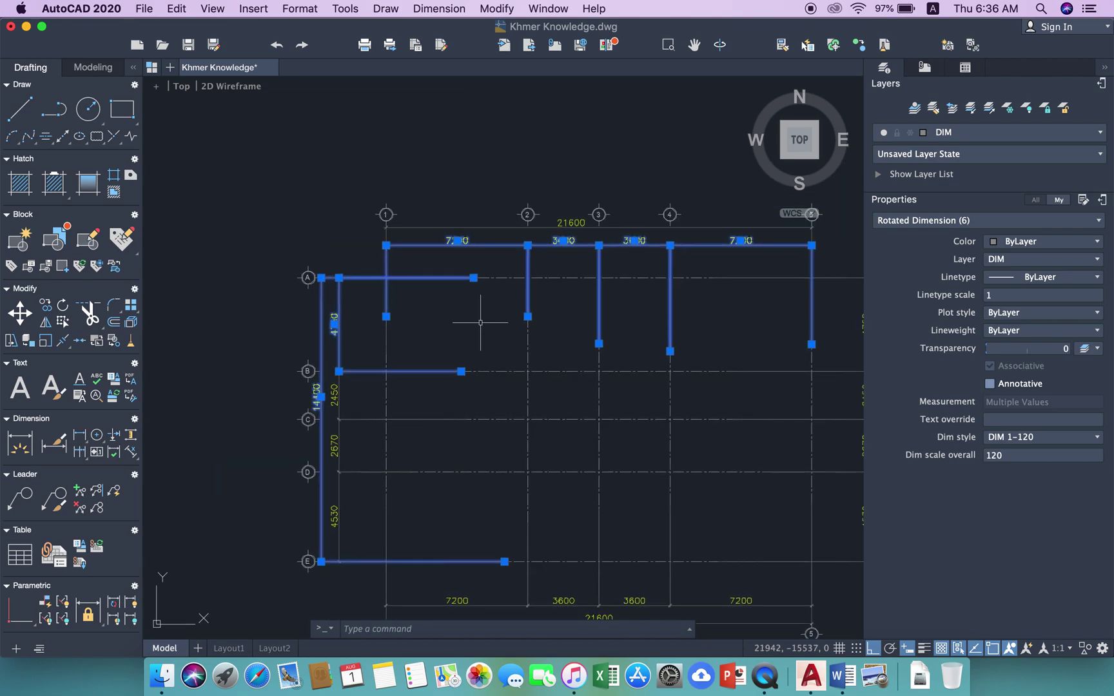
pyautogui.press('Escape')
pyautogui.write('d')
pyautogui.press('Return')
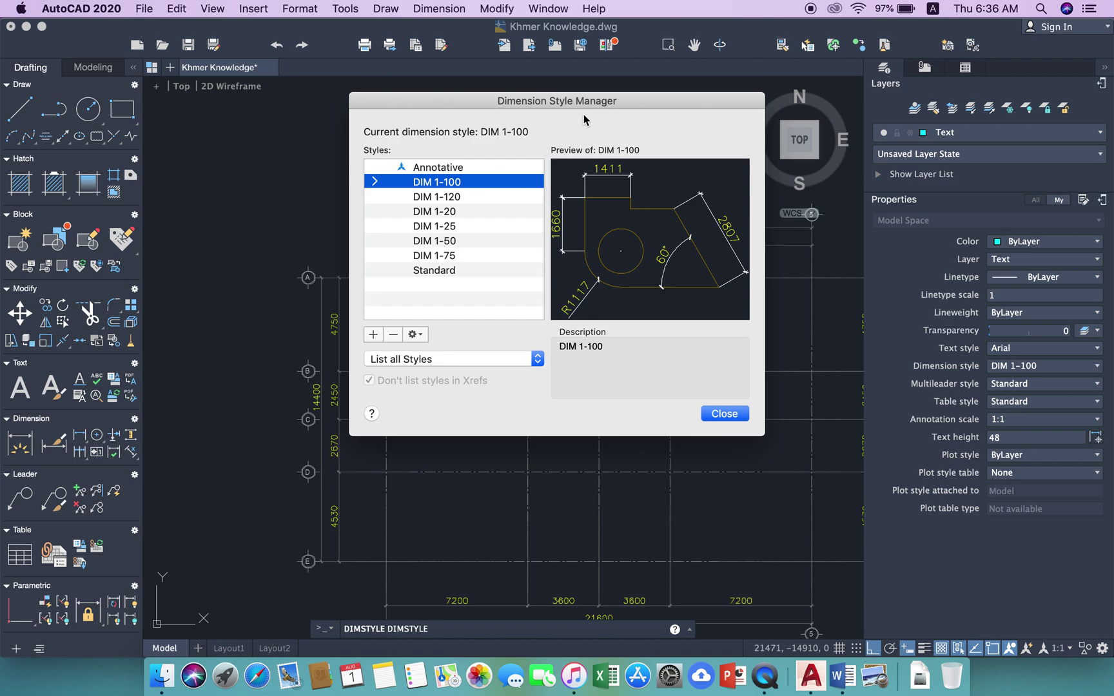
pyautogui.click(718, 415)
pyautogui.click(459, 253)
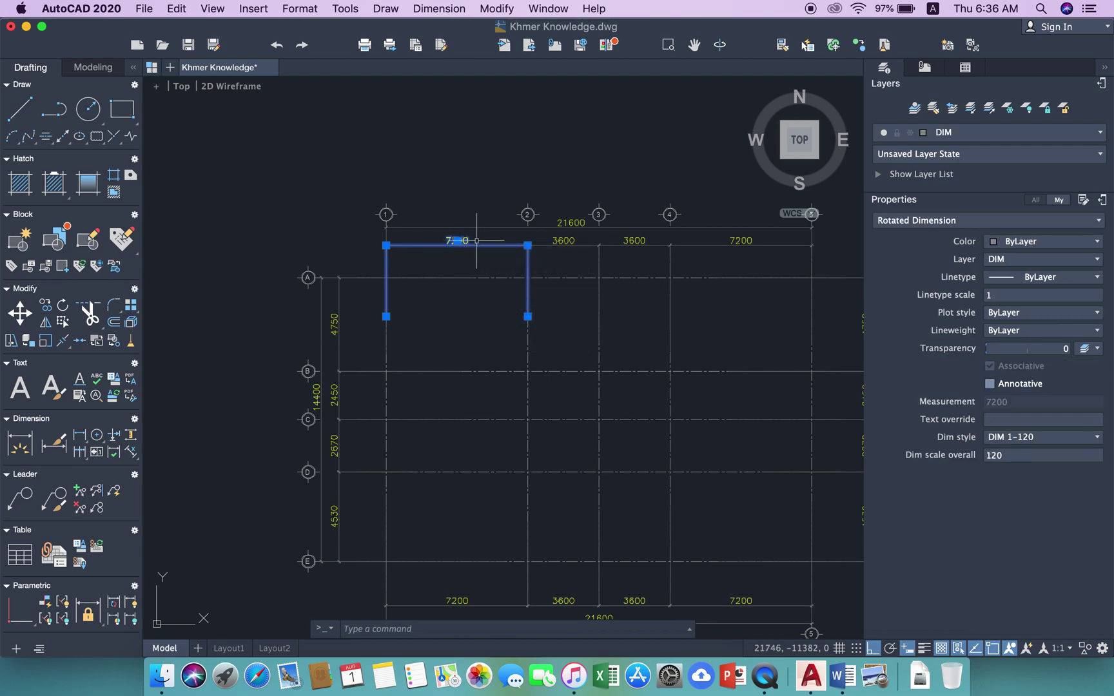
pyautogui.rightClick(462, 243)
pyautogui.moveTo(520, 276)
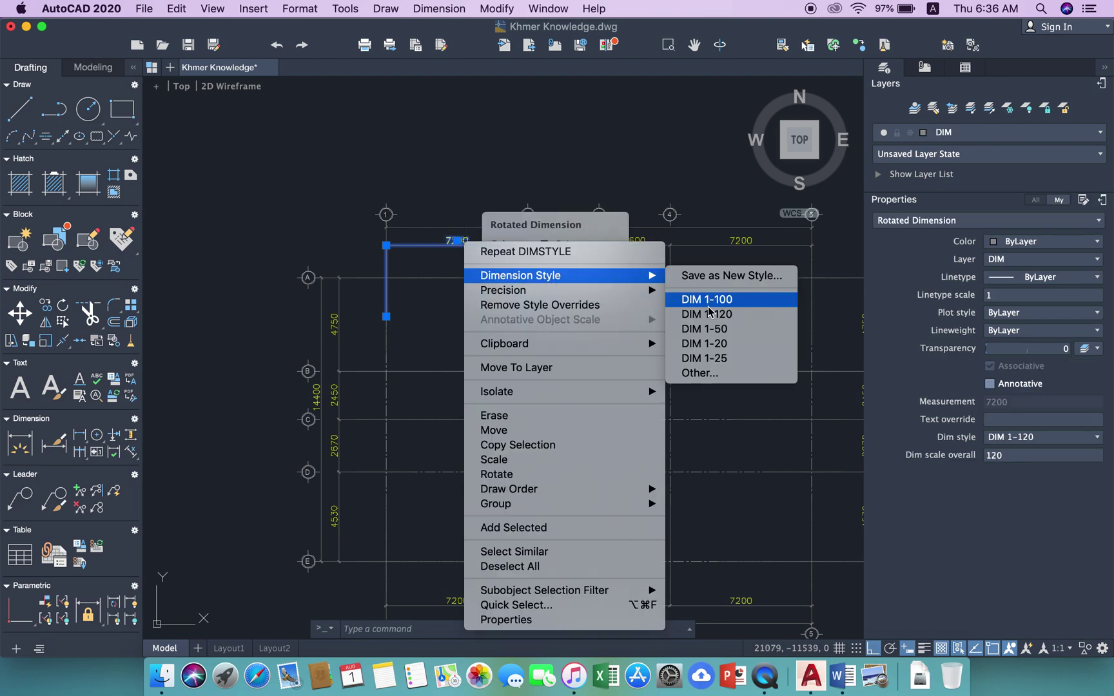
pyautogui.click(704, 314)
pyautogui.moveTo(584, 273); pyautogui.dragTo(556, 283, button='middle')
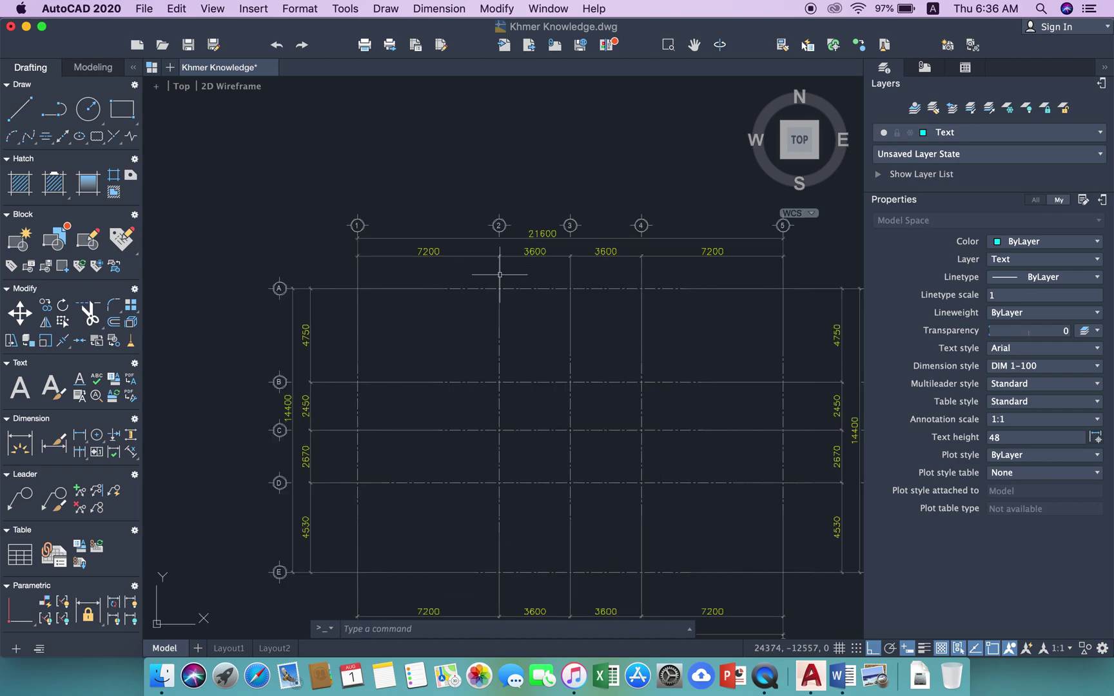
pyautogui.click(449, 256)
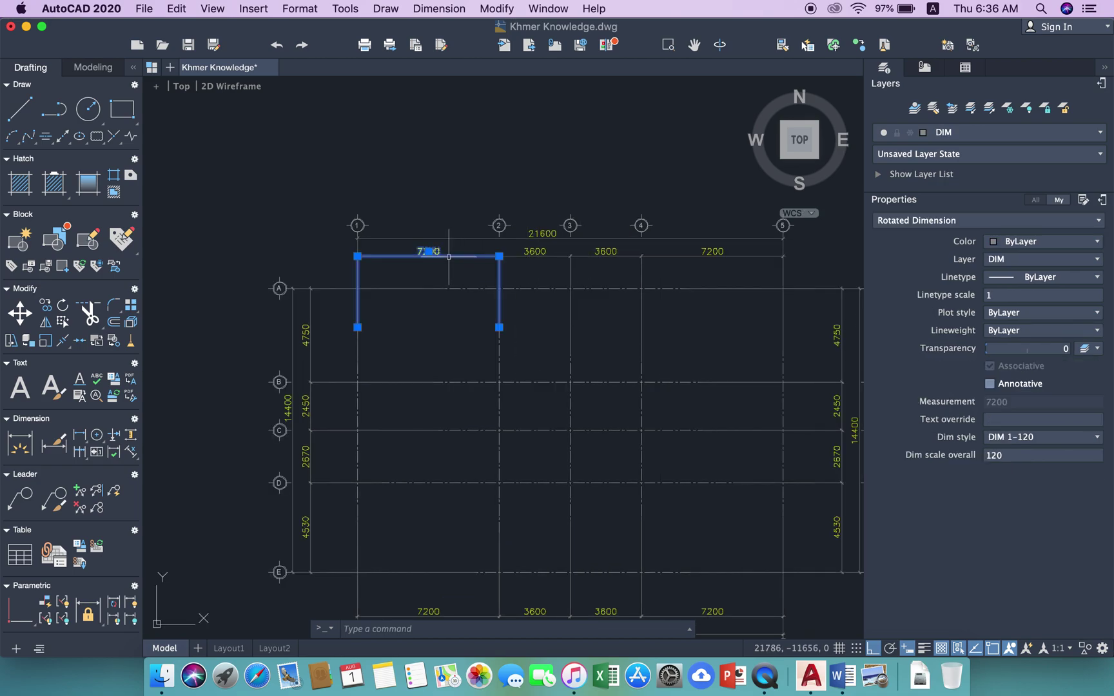
pyautogui.moveTo(448, 257)
pyautogui.mouseDown(button='middle')
pyautogui.moveTo(465, 328)
pyautogui.moveTo(460, 297)
pyautogui.moveTo(495, 293)
pyautogui.mouseUp(button='middle')
pyautogui.press('Escape')
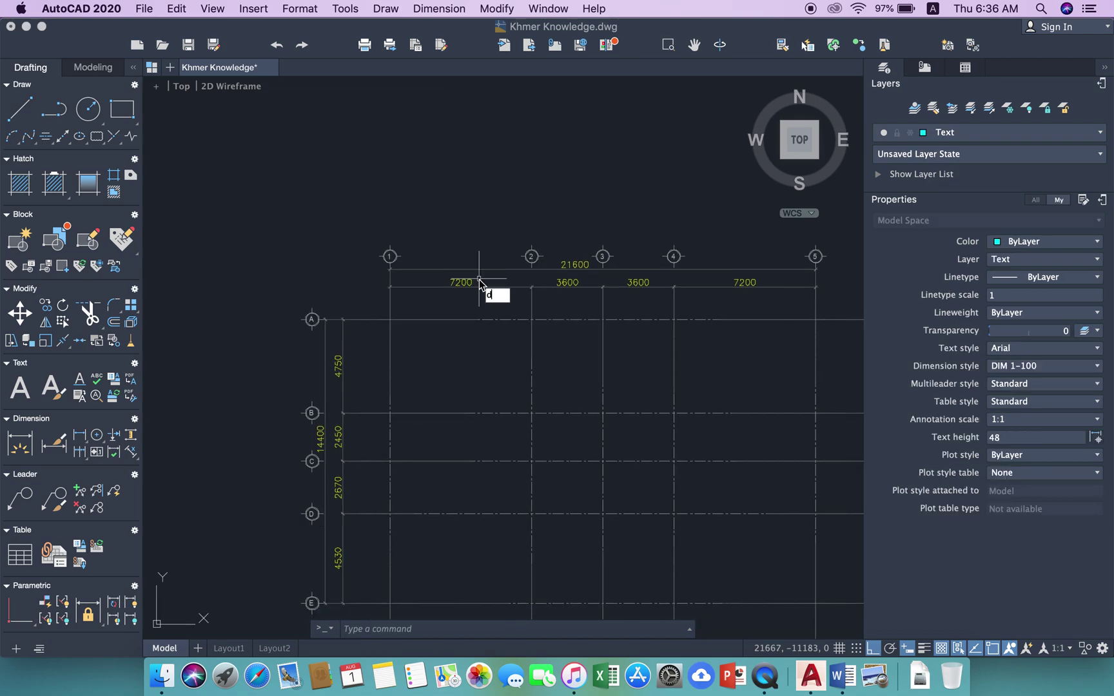
# Step: In the Dimension Style Manager, select DIM 1-120 and bring up its rename and editing options
pyautogui.write('d')
pyautogui.press('Return')
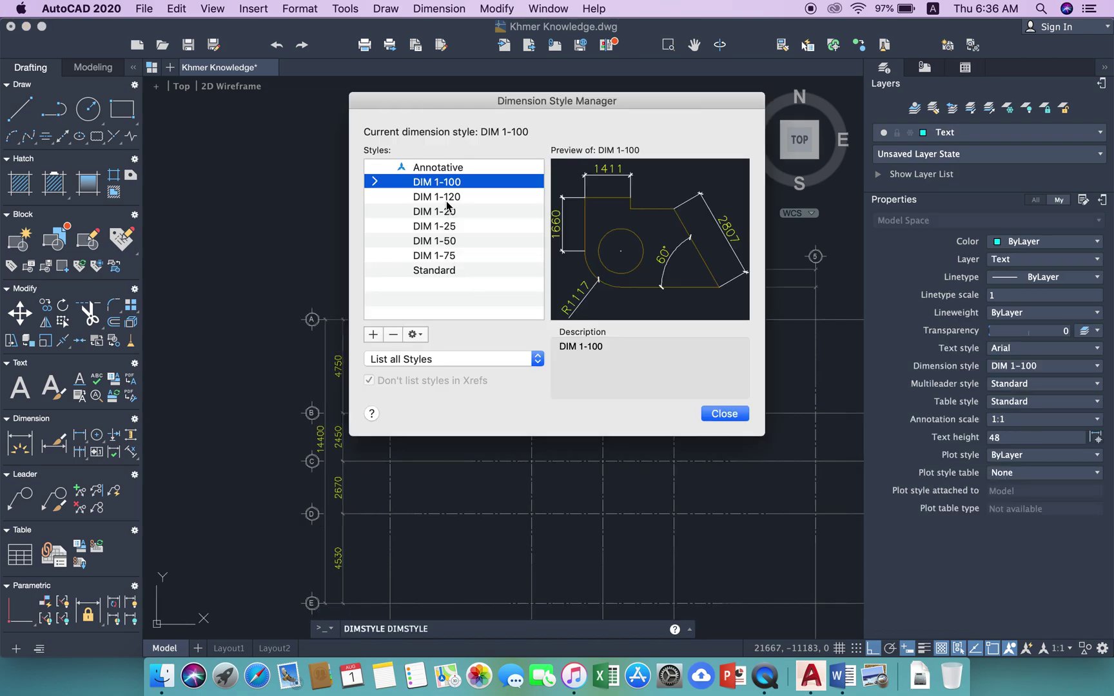
pyautogui.click(447, 197)
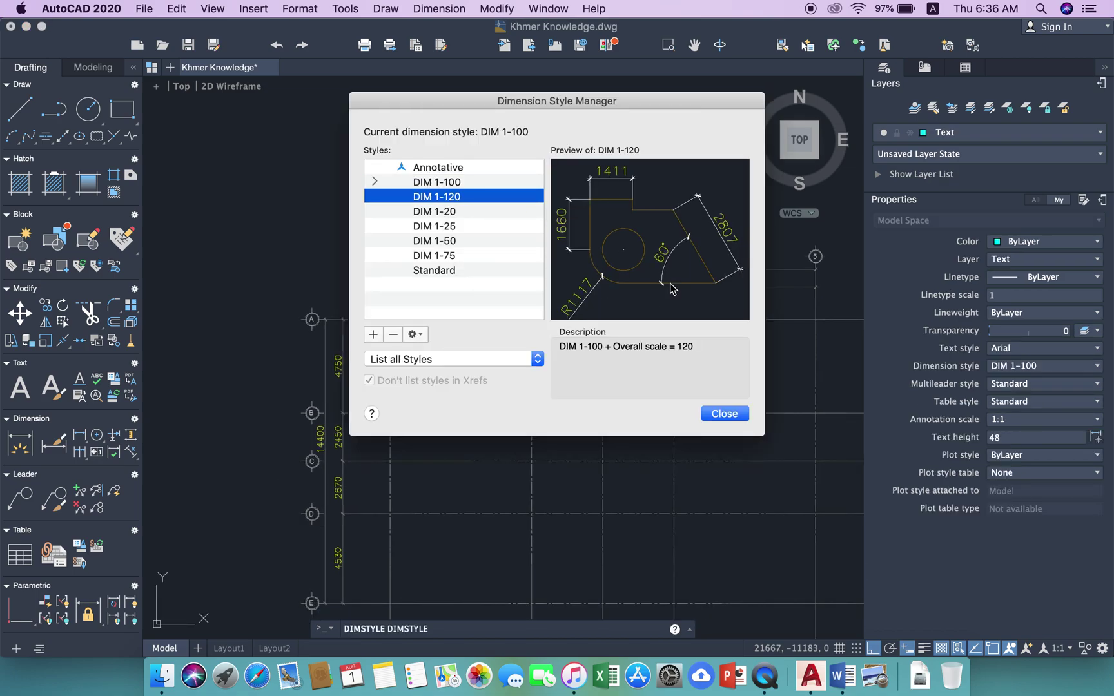
pyautogui.moveTo(571, 103); pyautogui.dragTo(463, 97)
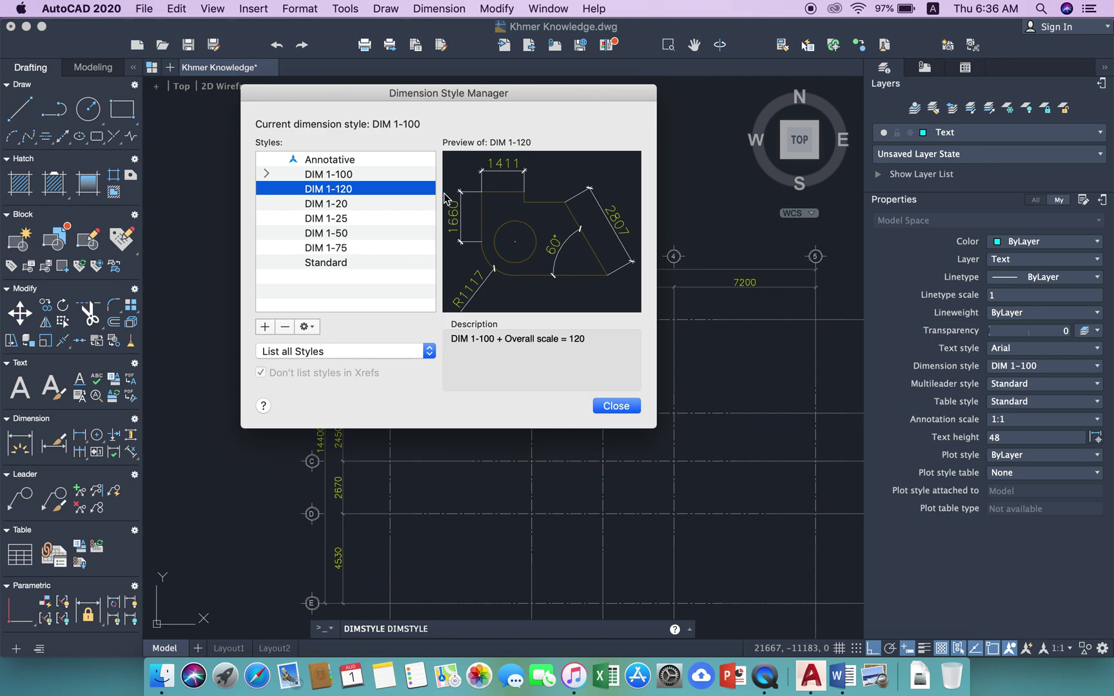
pyautogui.rightClick(408, 196)
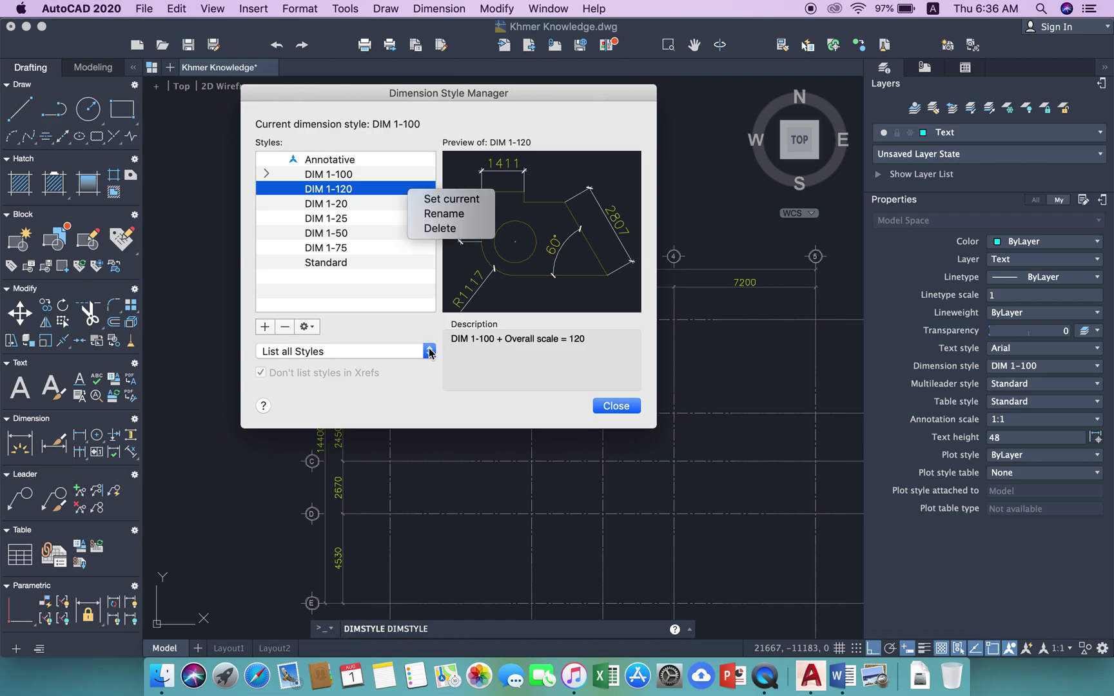
pyautogui.click(444, 213)
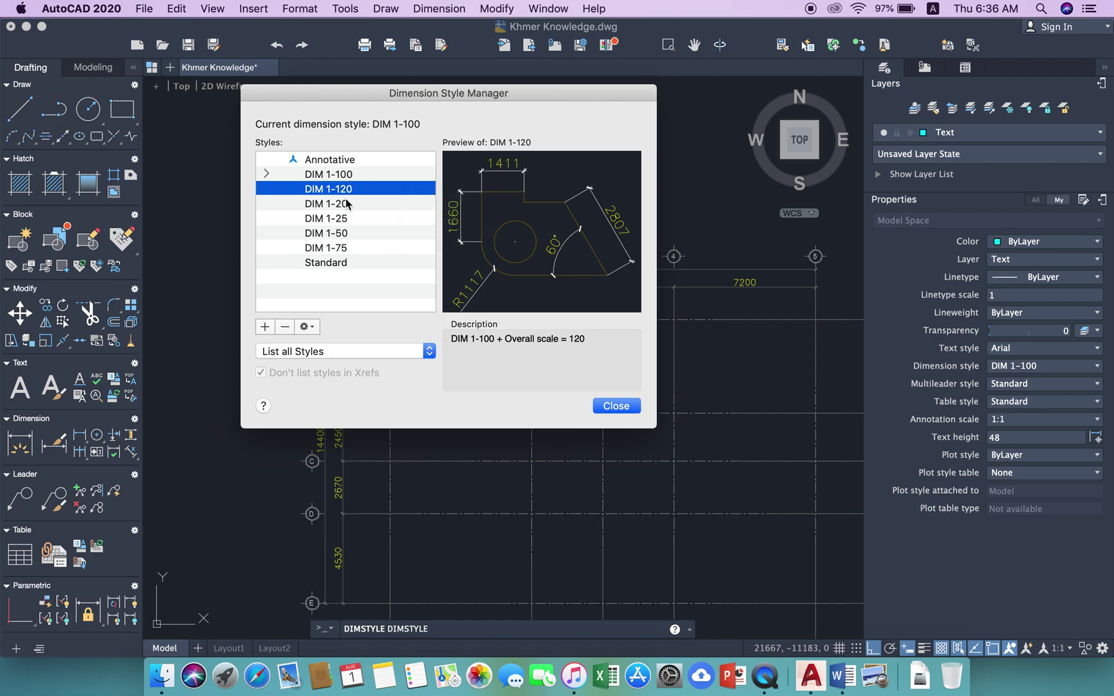
pyautogui.click(313, 327)
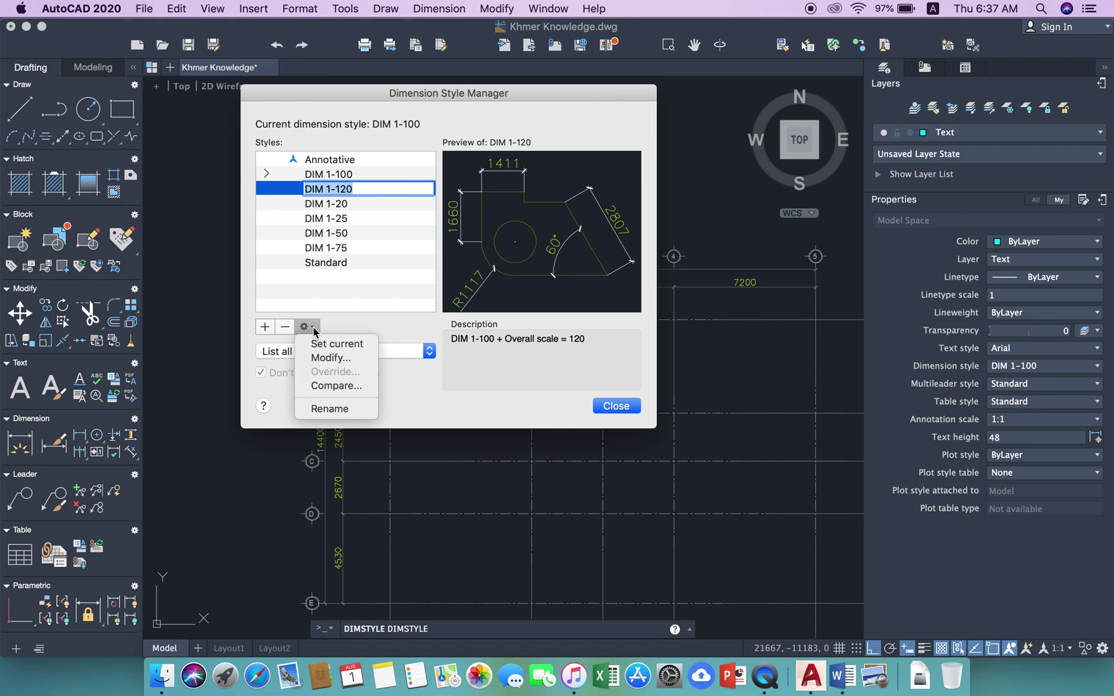
# Step: Turn on fixed-length extension lines of length 2.5 in the DIM 1-120 style
pyautogui.click(330, 357)
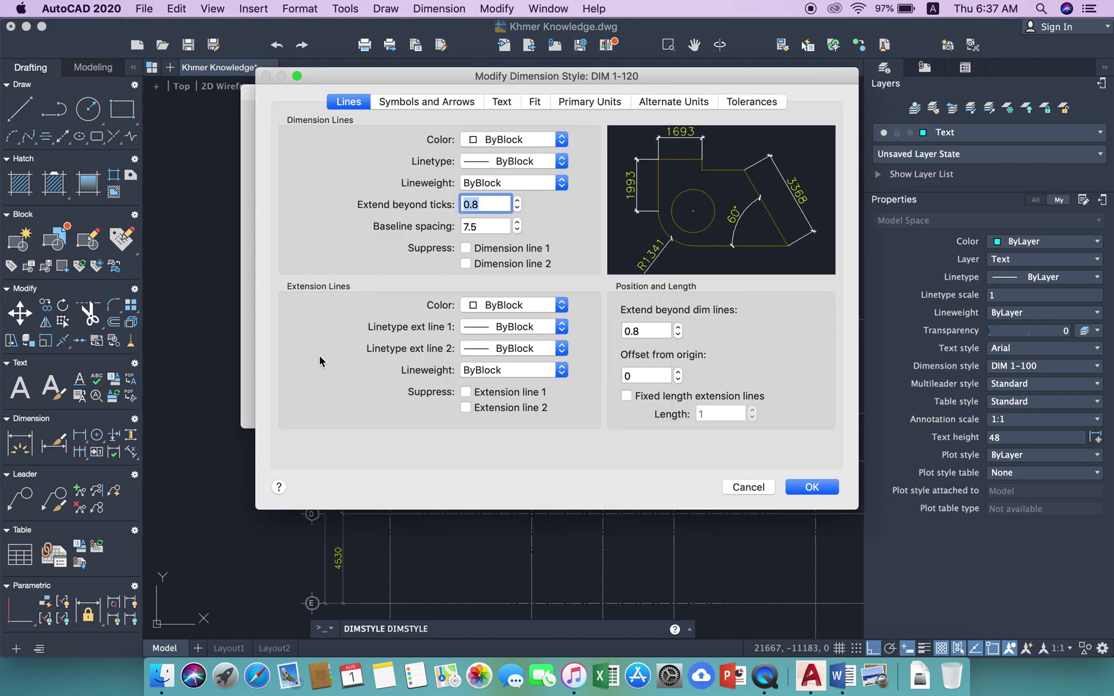
pyautogui.moveTo(395, 79)
pyautogui.mouseDown()
pyautogui.moveTo(230, 48)
pyautogui.moveTo(219, 10)
pyautogui.mouseUp()
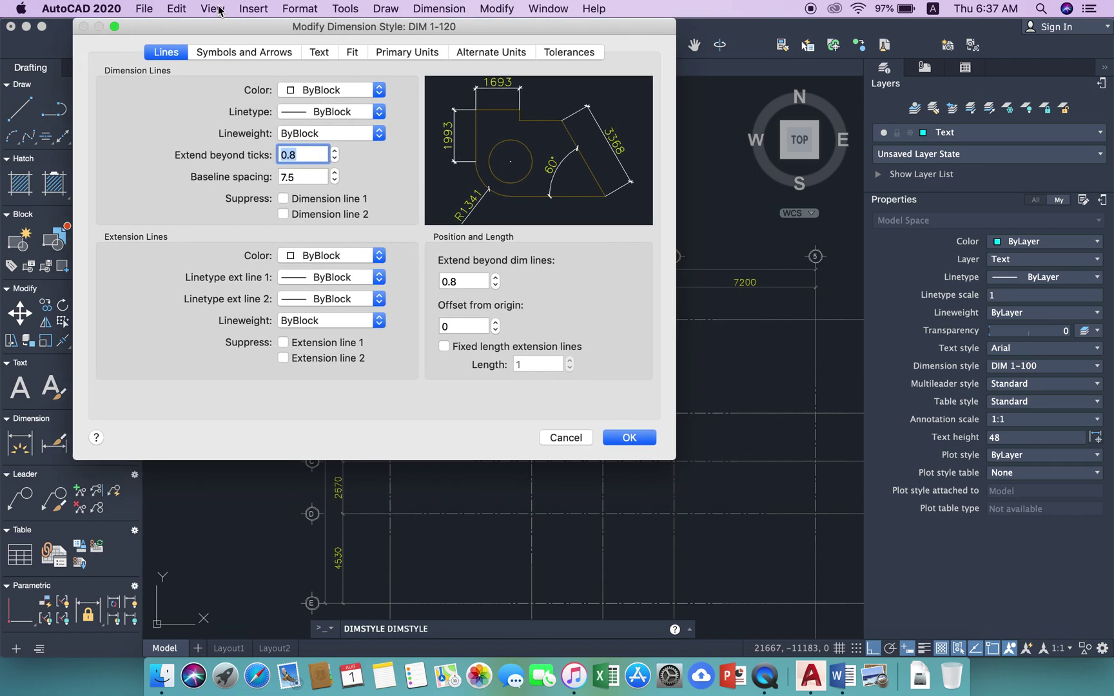
pyautogui.click(474, 351)
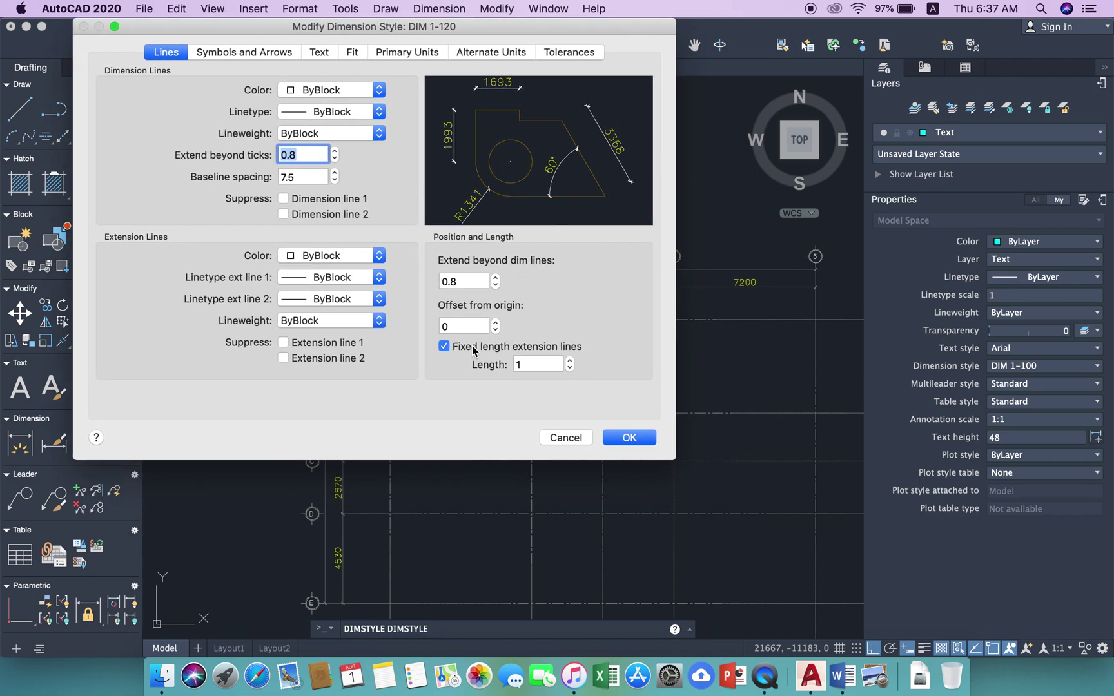
pyautogui.moveTo(531, 366); pyautogui.dragTo(507, 367)
pyautogui.write('2.5')
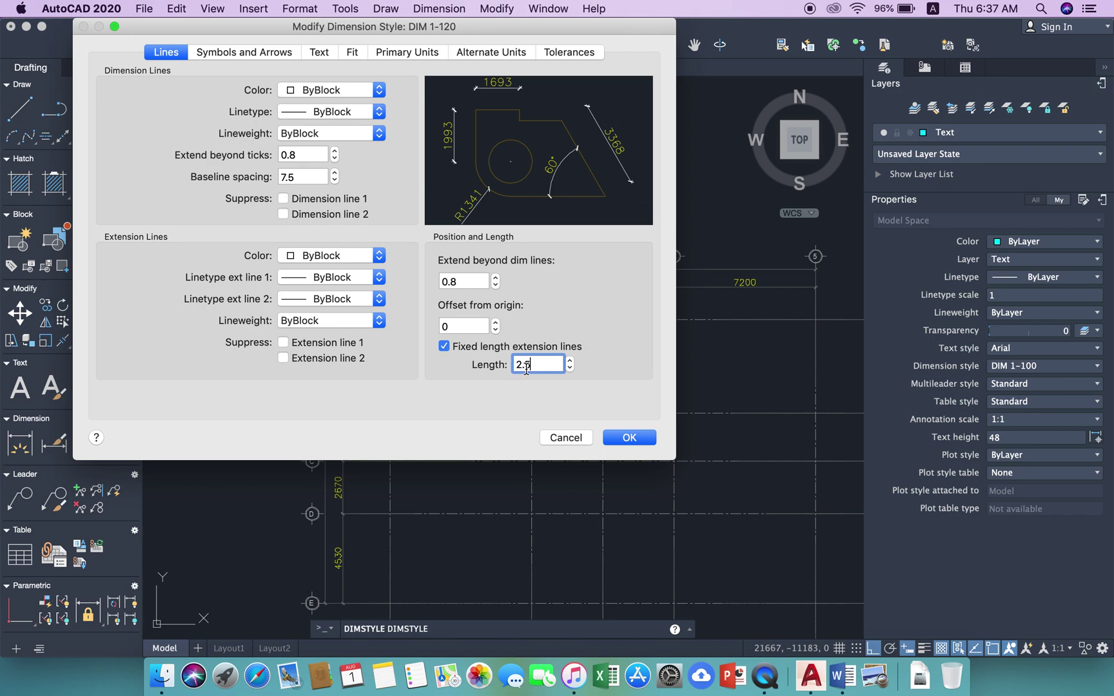
pyautogui.click(629, 438)
pyautogui.click(620, 406)
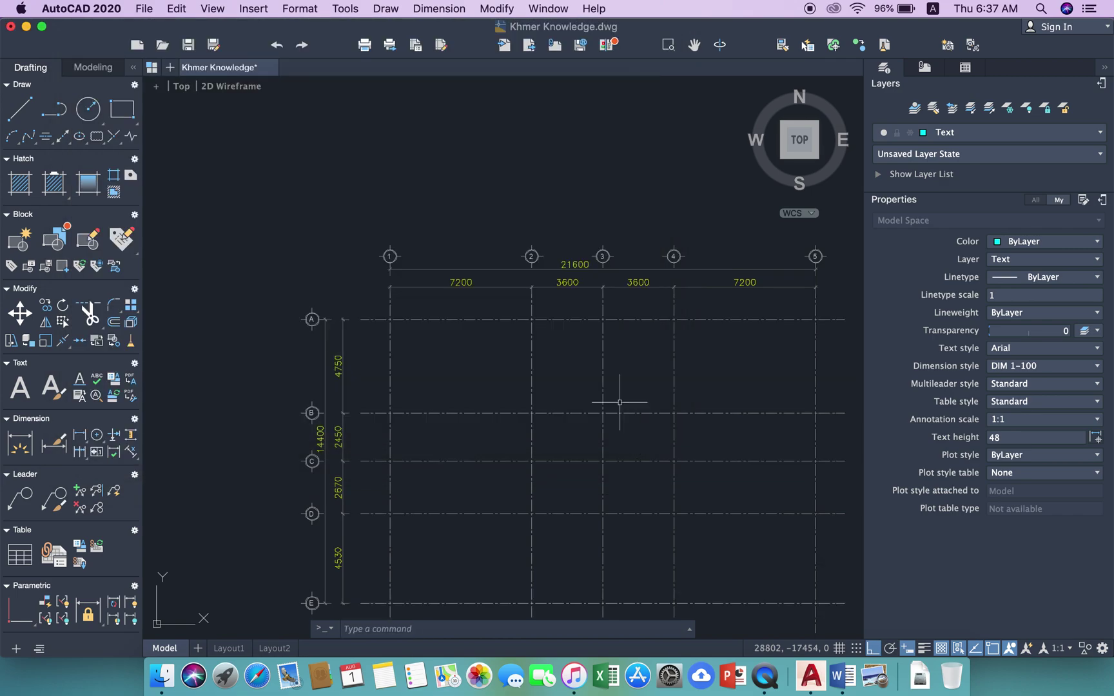
# Step: Inspect the top 7200 and 21600 dimensions, then clear the selection
pyautogui.scroll(2, 429, 283)
pyautogui.click(427, 293)
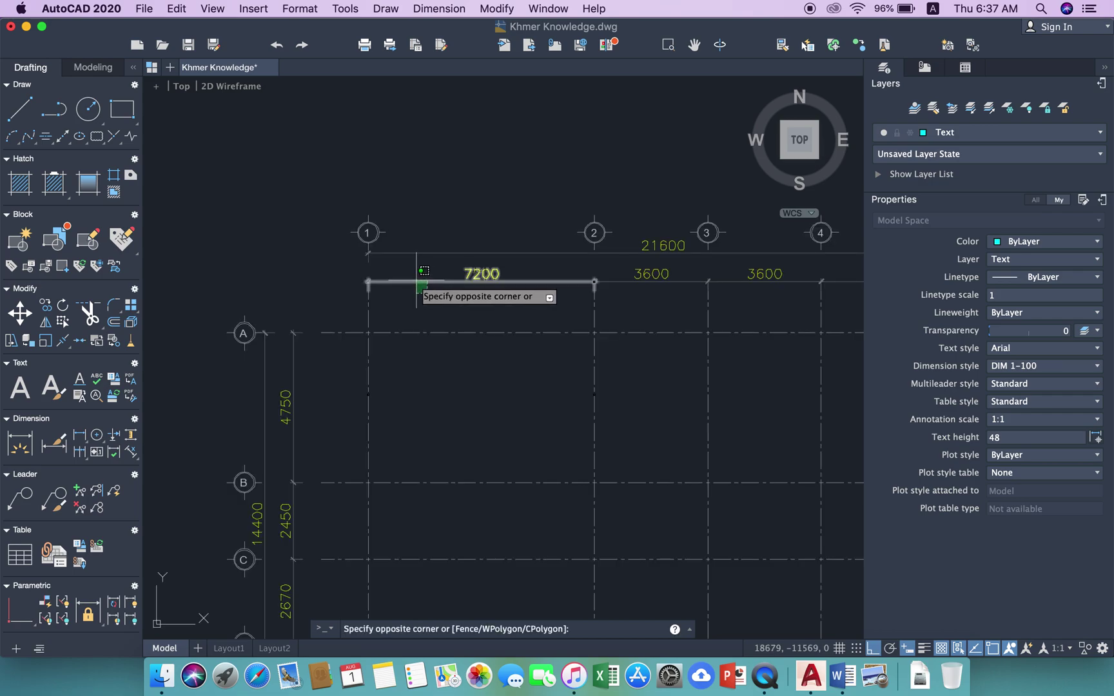
pyautogui.click(408, 274)
pyautogui.click(389, 234)
pyautogui.click(410, 256)
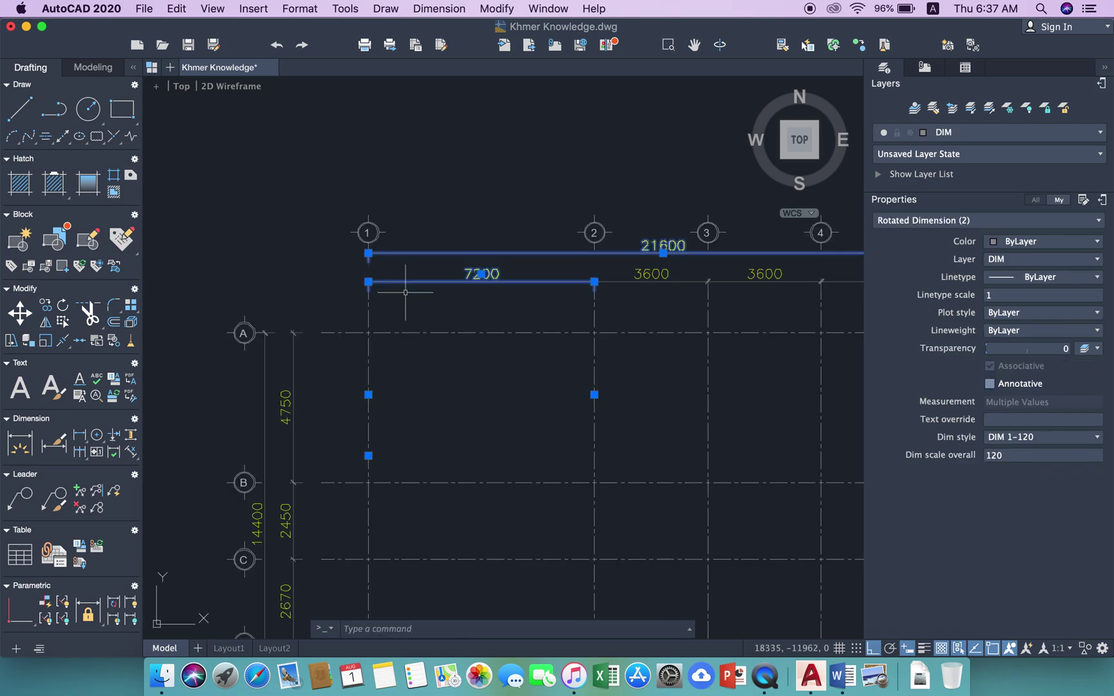
pyautogui.moveTo(385, 290); pyautogui.dragTo(382, 289, button='middle')
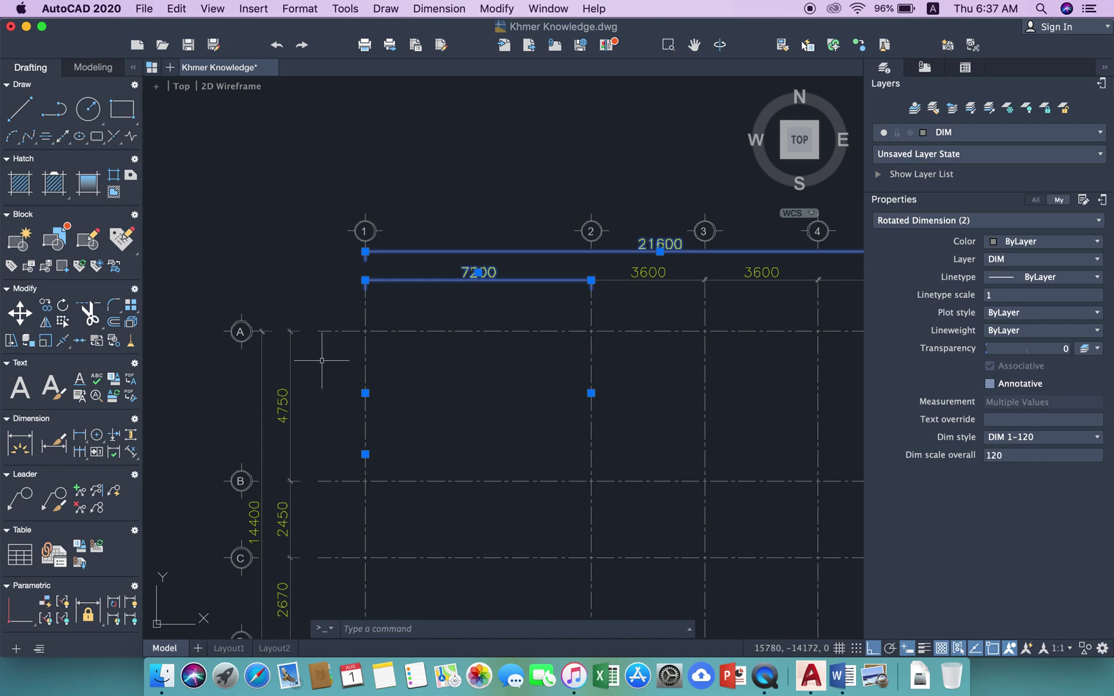
pyautogui.press('Escape')
pyautogui.moveTo(358, 334); pyautogui.dragTo(385, 313, button='middle')
# Step: Make DIM 1-120 the current dimension style
pyautogui.write('d')
pyautogui.press('Return')
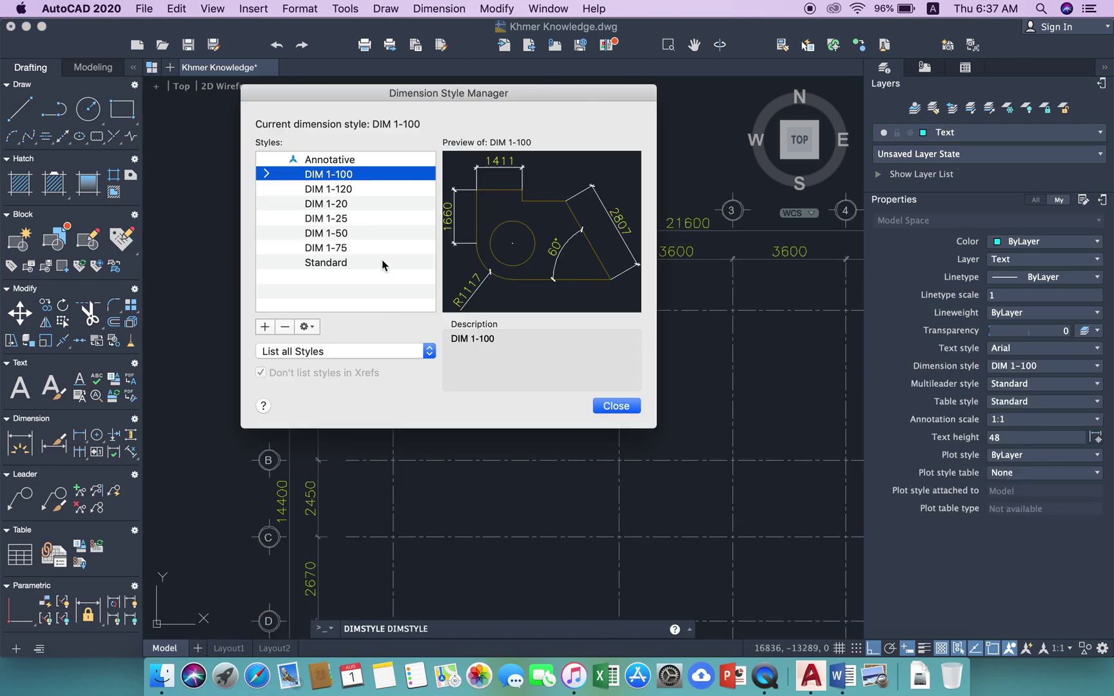
pyautogui.click(350, 190)
pyautogui.rightClick(357, 191)
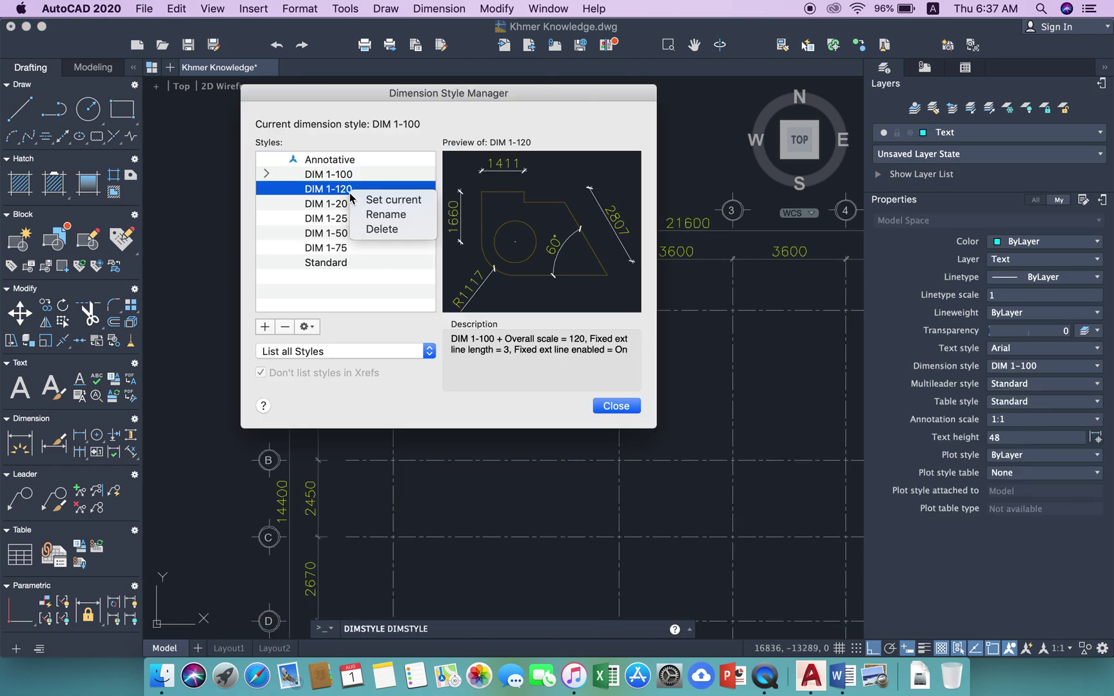
pyautogui.click(384, 201)
# Step: Change DIM 1-120's fixed extension-line length to 5 and select the 21600 dimension
pyautogui.click(306, 327)
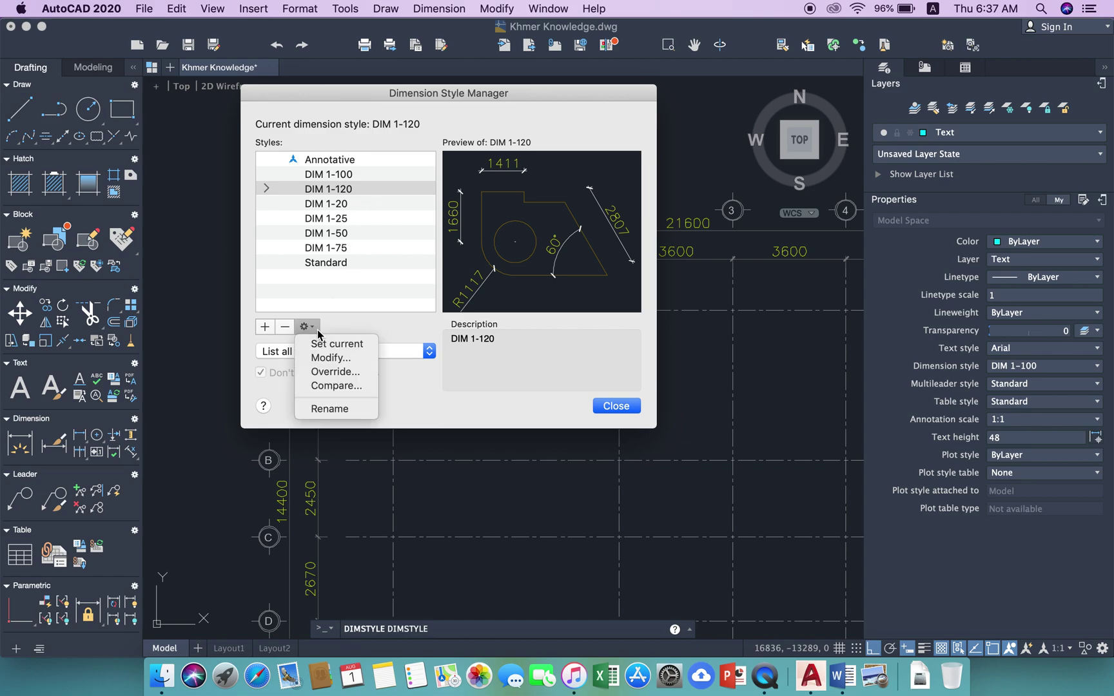
pyautogui.click(333, 358)
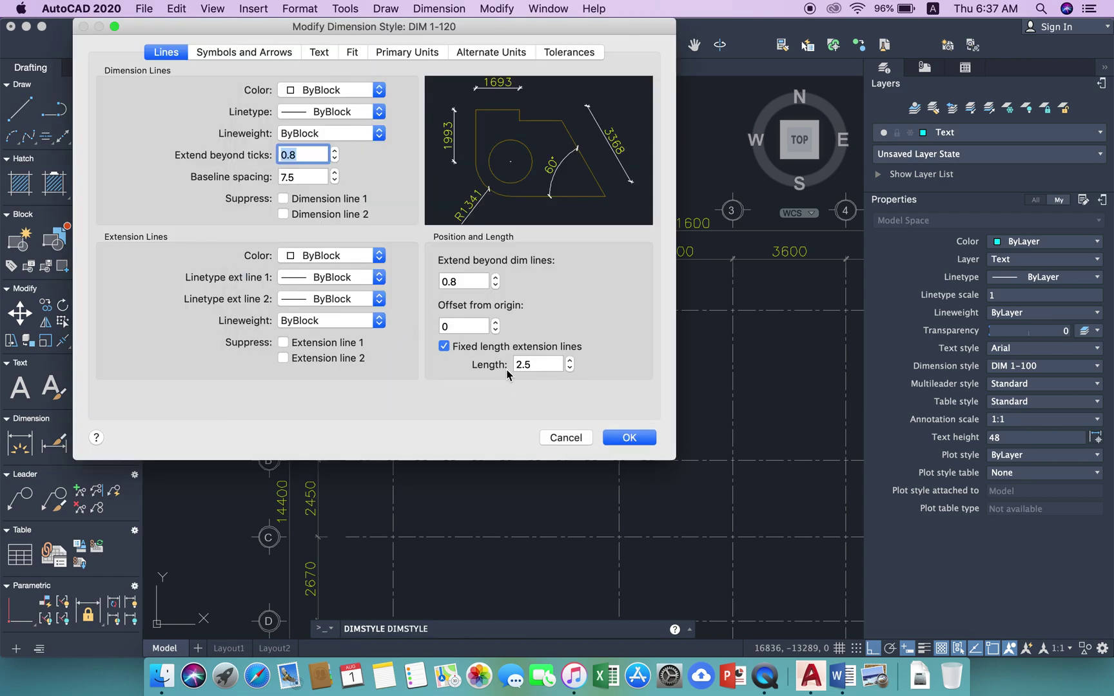
pyautogui.doubleClick(548, 366)
pyautogui.write('5')
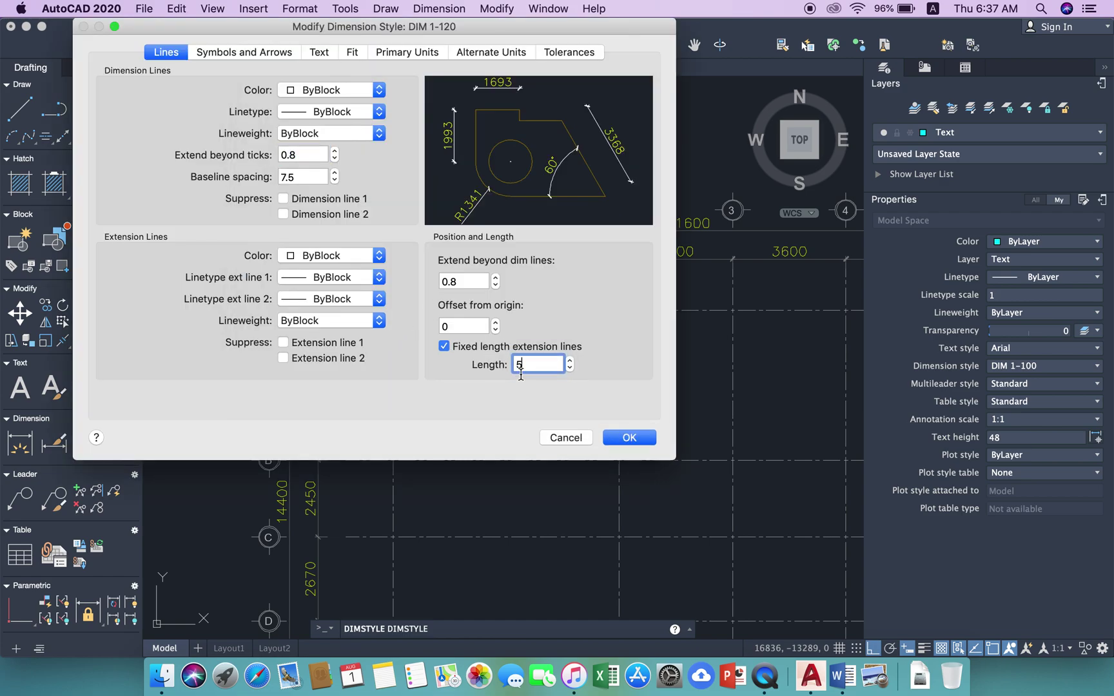
pyautogui.click(621, 438)
pyautogui.click(622, 410)
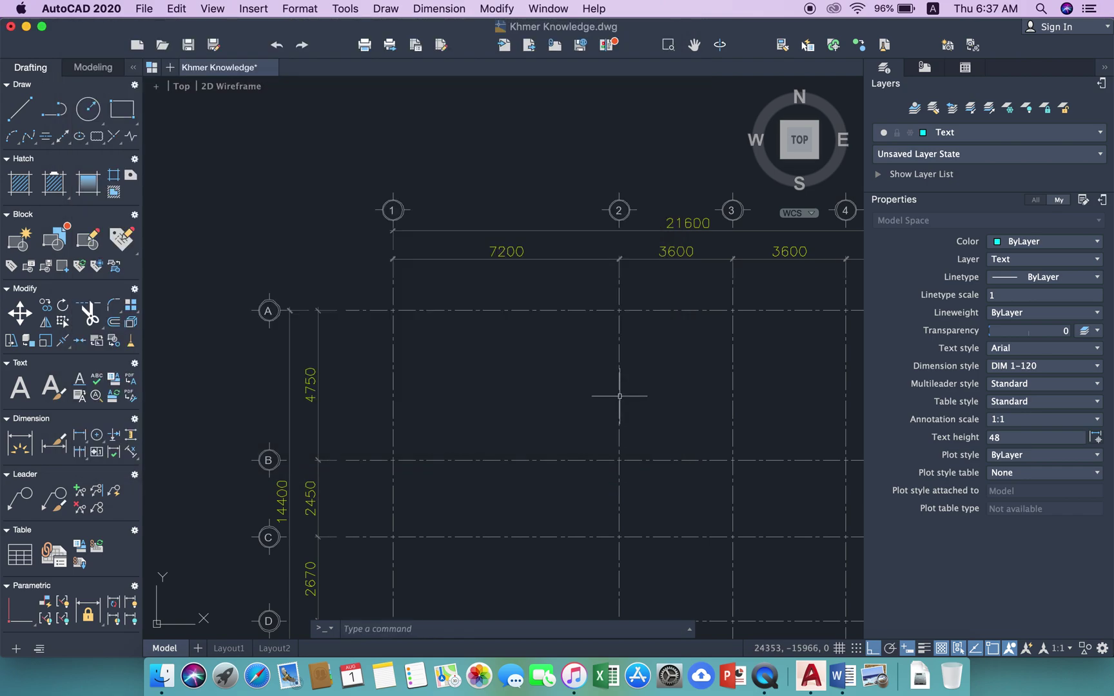
pyautogui.click(431, 222)
pyautogui.click(390, 240)
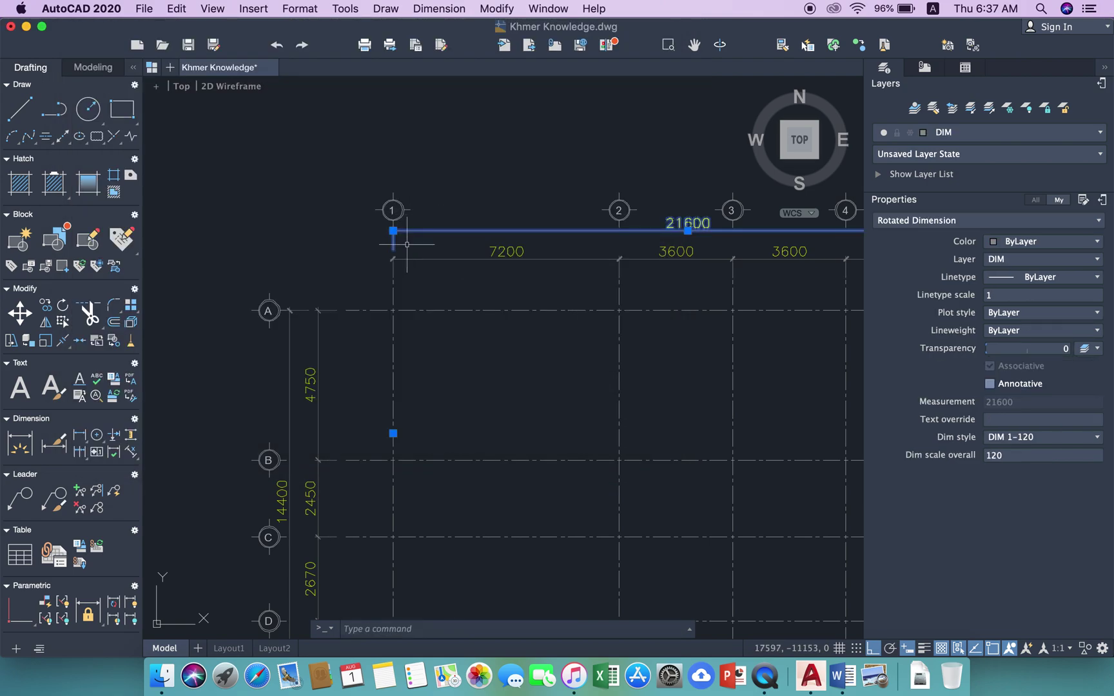
# Step: Set the DIM 1-120 fixed extension-line length to 1 and close both style dialogs
pyautogui.scroll(2, 408, 250)
pyautogui.press('Escape')
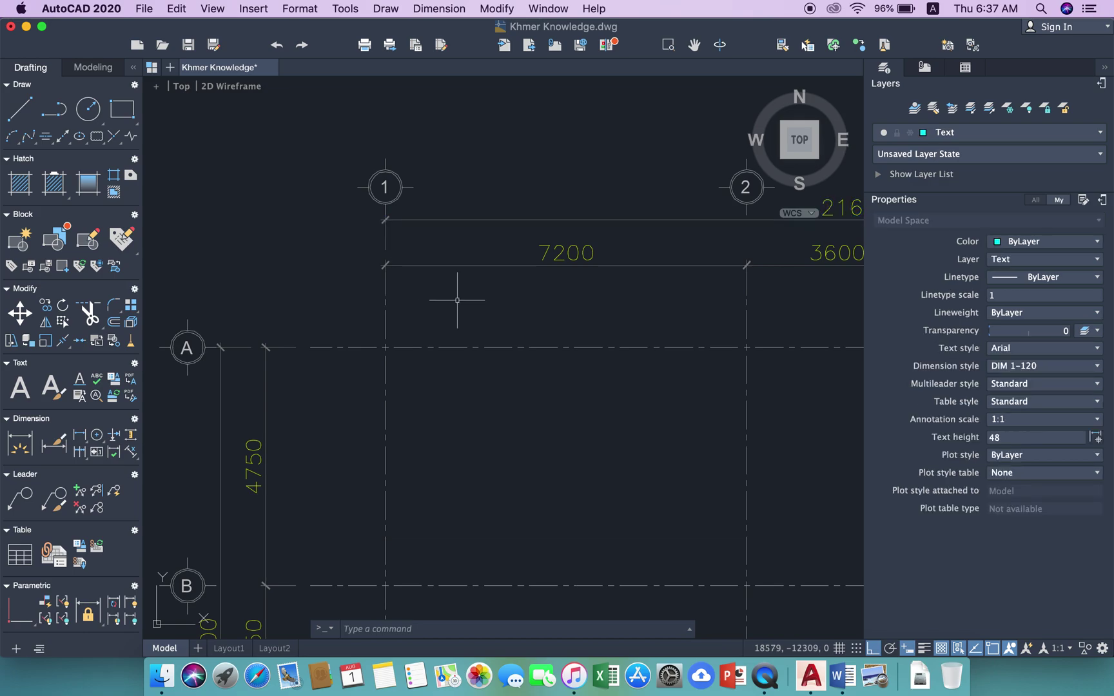
pyautogui.write('d')
pyautogui.press('Return')
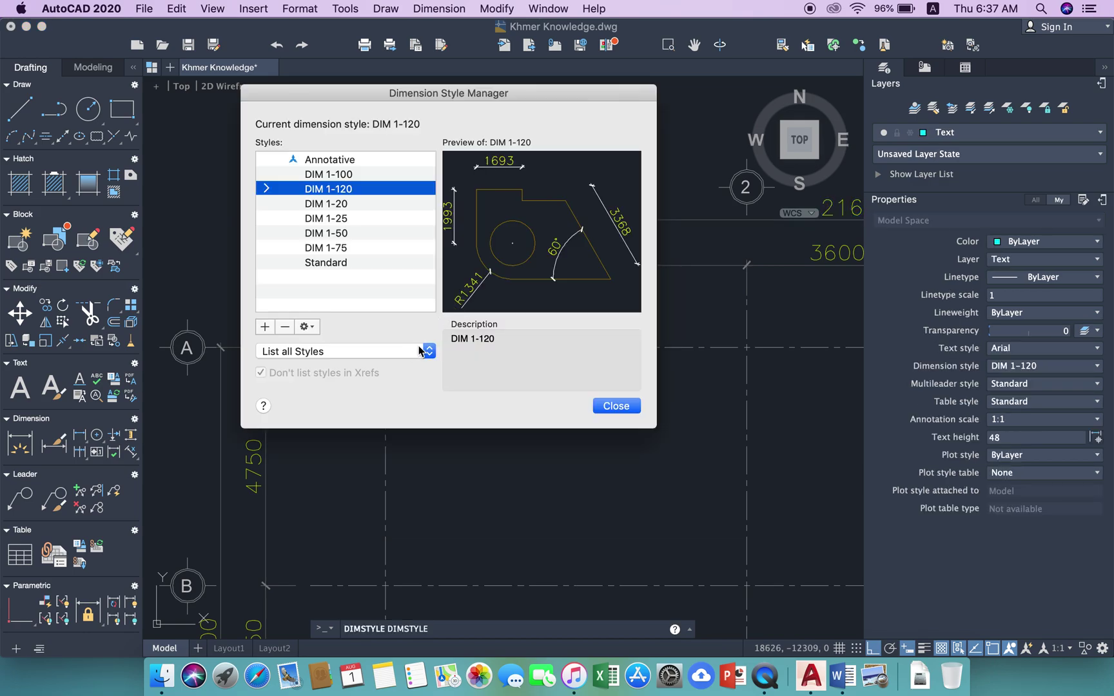
pyautogui.click(307, 326)
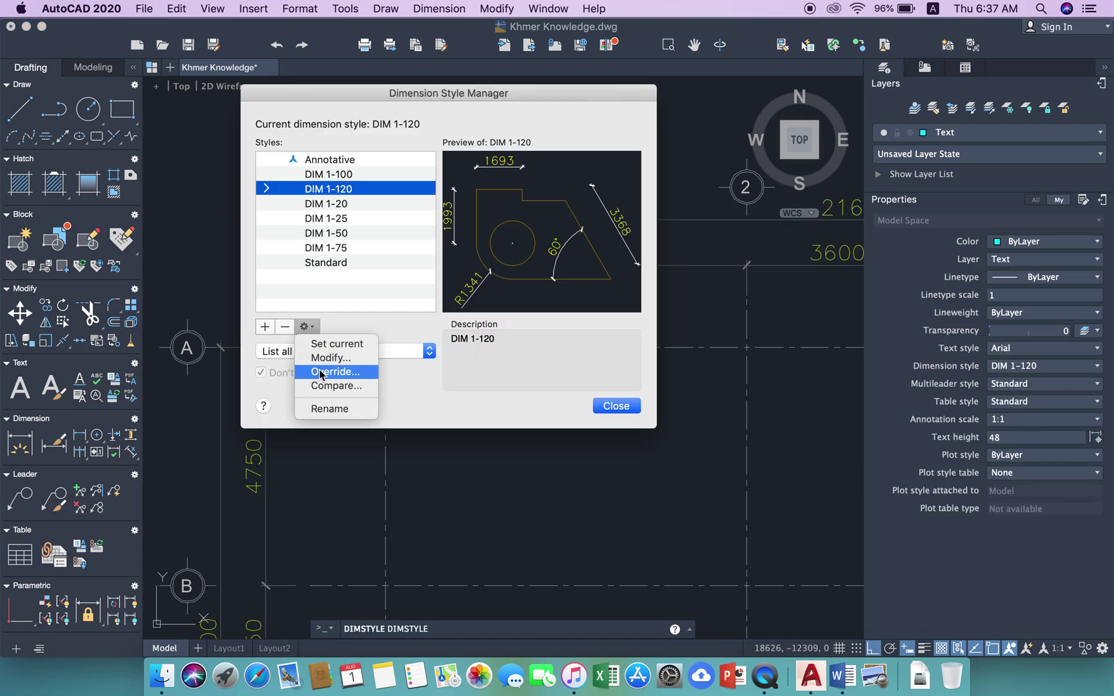
pyautogui.click(339, 356)
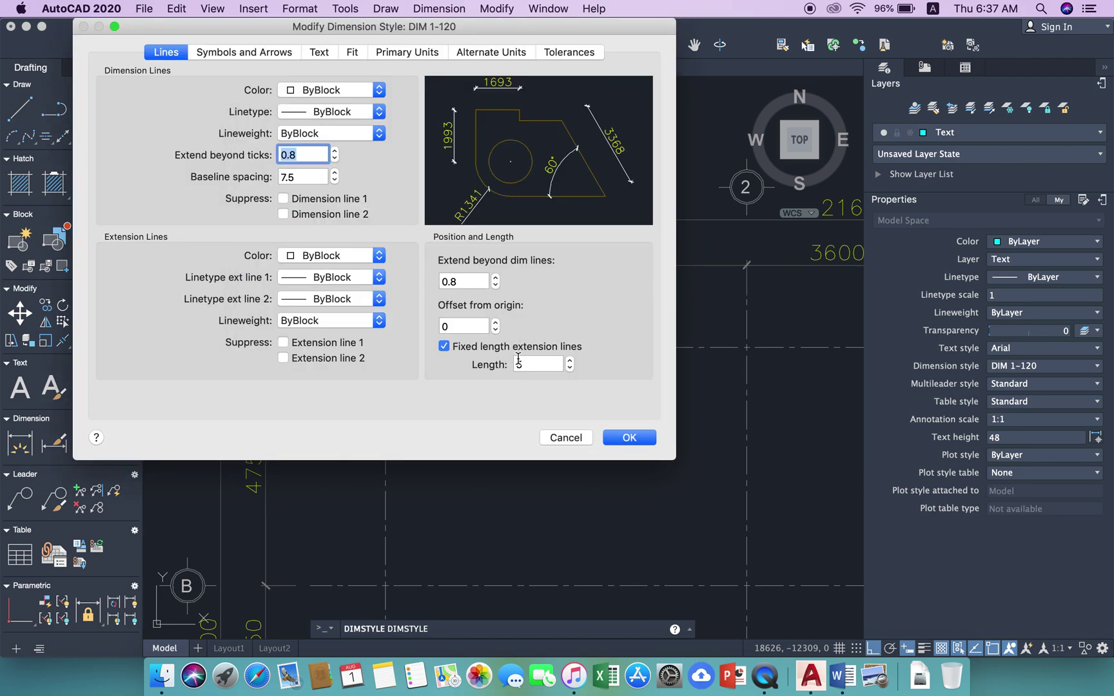
pyautogui.doubleClick(517, 363)
pyautogui.write('10')
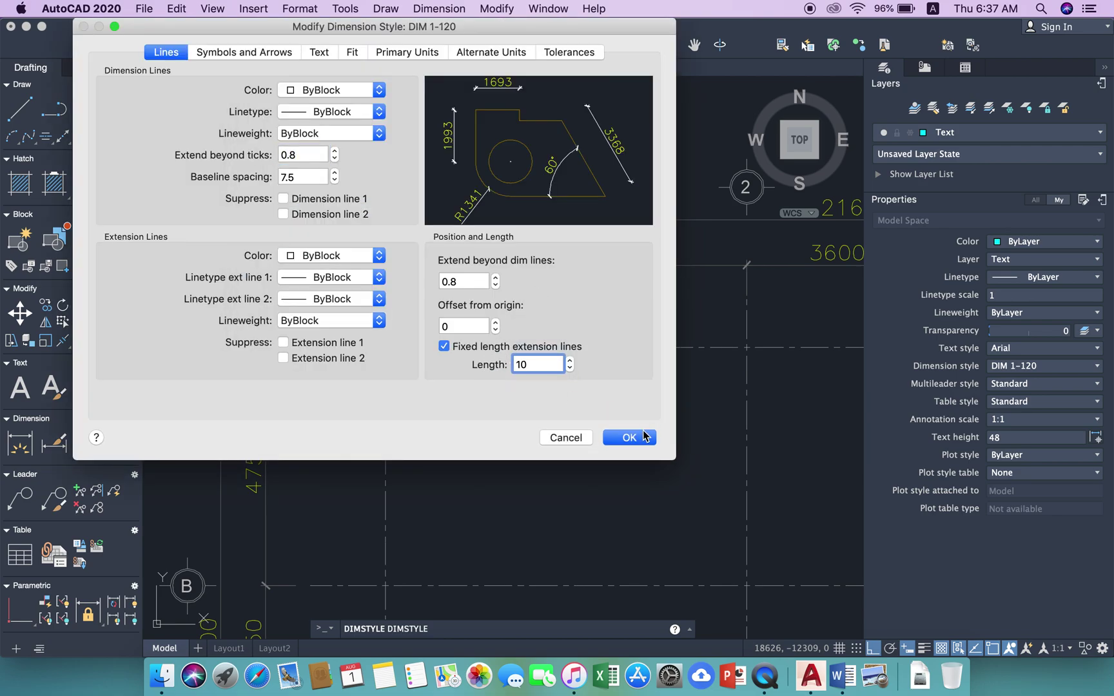
pyautogui.click(644, 437)
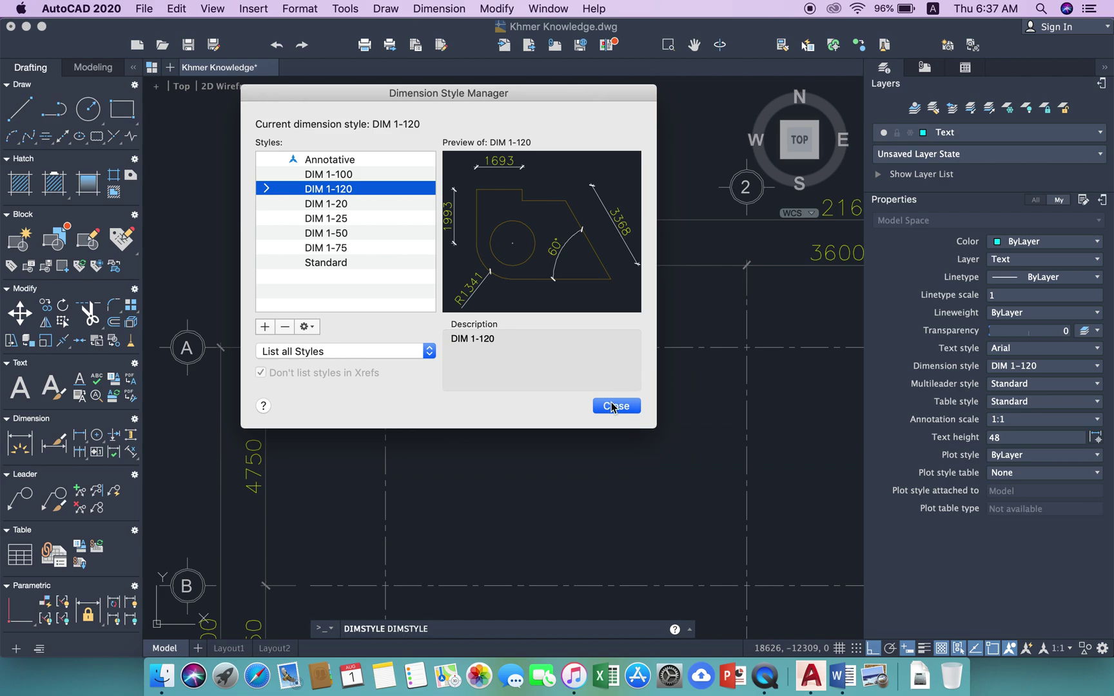
pyautogui.click(616, 405)
pyautogui.click(603, 258)
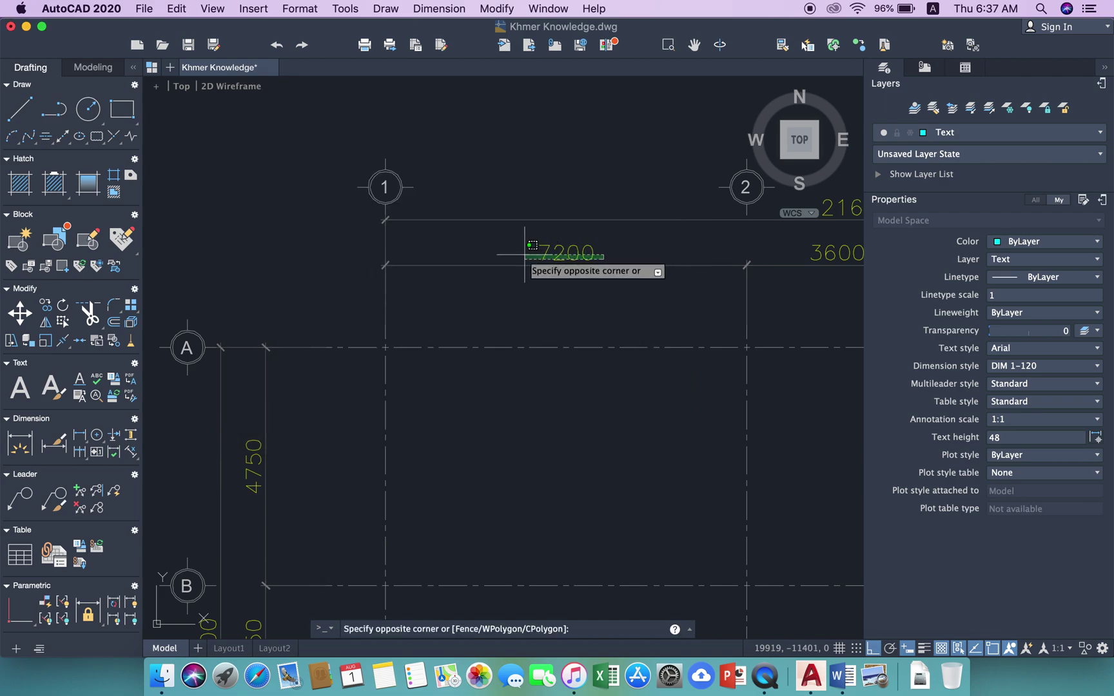
pyautogui.click(525, 254)
pyautogui.scroll(-3, 322, 329)
pyautogui.moveTo(551, 277); pyautogui.dragTo(443, 266, button='middle')
pyautogui.press('Escape')
pyautogui.scroll(-3, 647, 278)
pyautogui.moveTo(669, 273); pyautogui.dragTo(541, 261, button='middle')
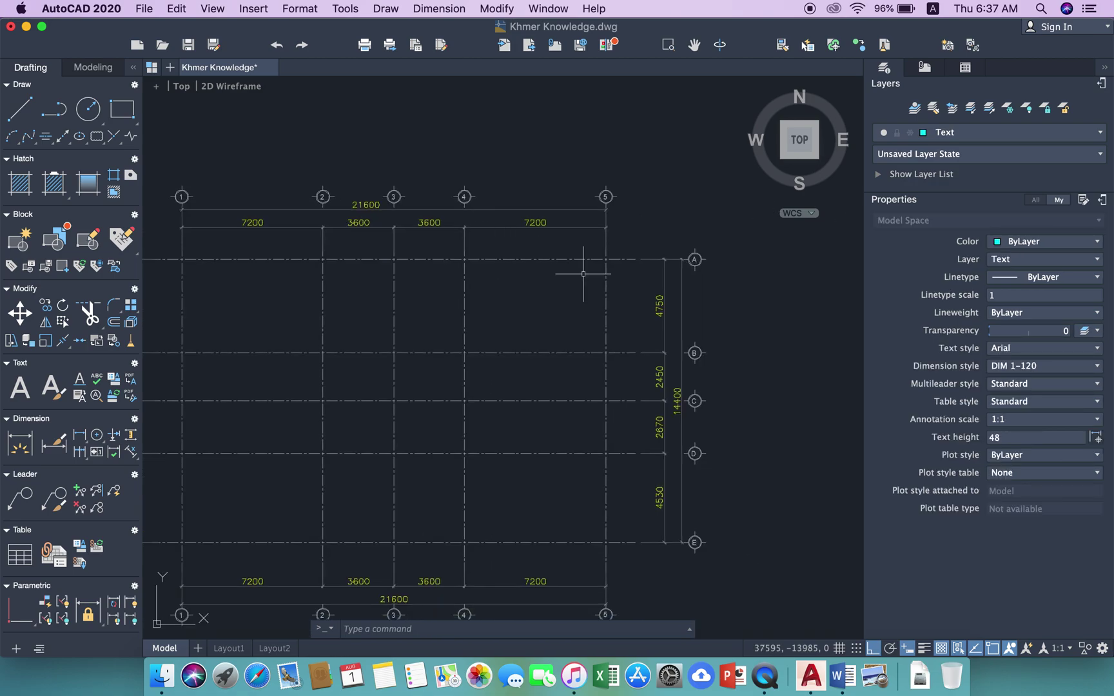
pyautogui.scroll(2, 616, 258)
pyautogui.click(719, 319)
pyautogui.moveTo(689, 313); pyautogui.dragTo(755, 290, button='middle')
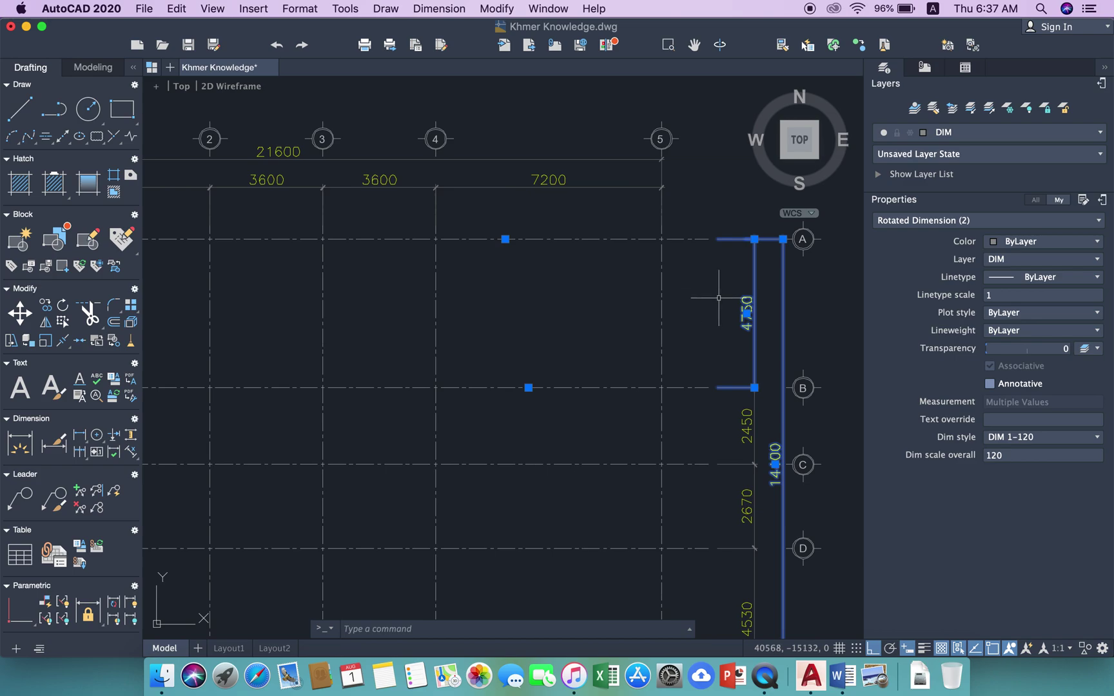
pyautogui.press('Escape')
pyautogui.scroll(-2, 571, 297)
pyautogui.scroll(-1, 442, 398)
pyautogui.scroll(4, 329, 413)
pyautogui.moveTo(323, 391); pyautogui.dragTo(478, 519, button='middle')
pyautogui.scroll(-2, 451, 490)
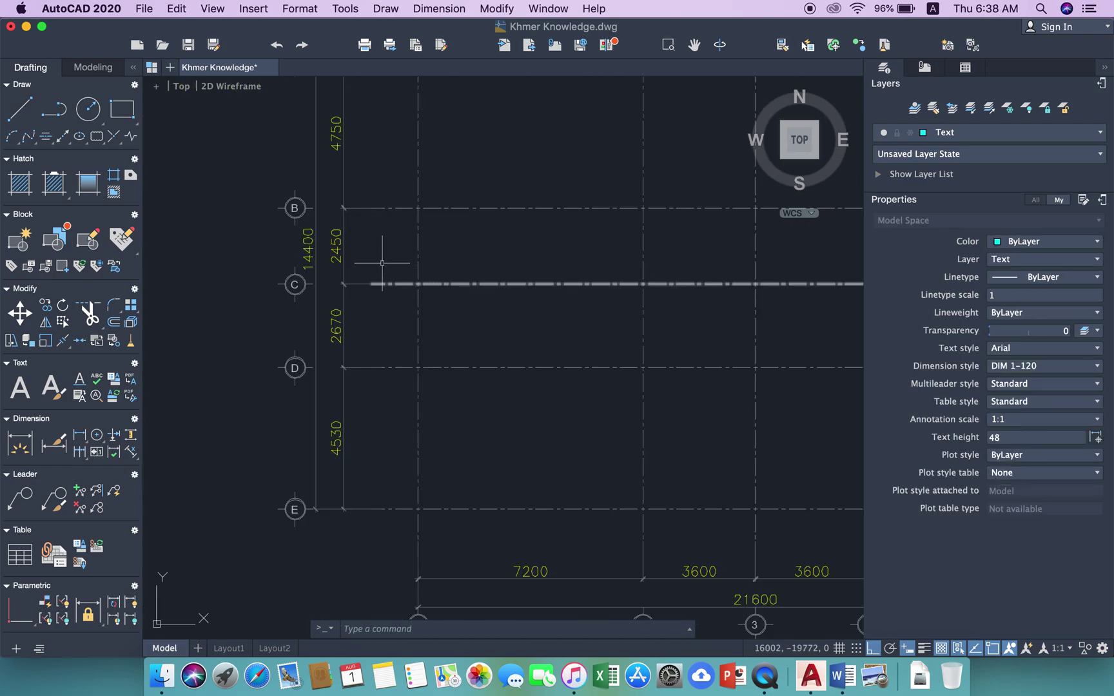
pyautogui.moveTo(382, 263); pyautogui.dragTo(415, 338, button='middle')
pyautogui.scroll(2, 386, 296)
pyautogui.scroll(-2, 380, 293)
pyautogui.moveTo(387, 283); pyautogui.dragTo(383, 318, button='middle')
pyautogui.scroll(-3, 383, 318)
pyautogui.scroll(-1, 402, 403)
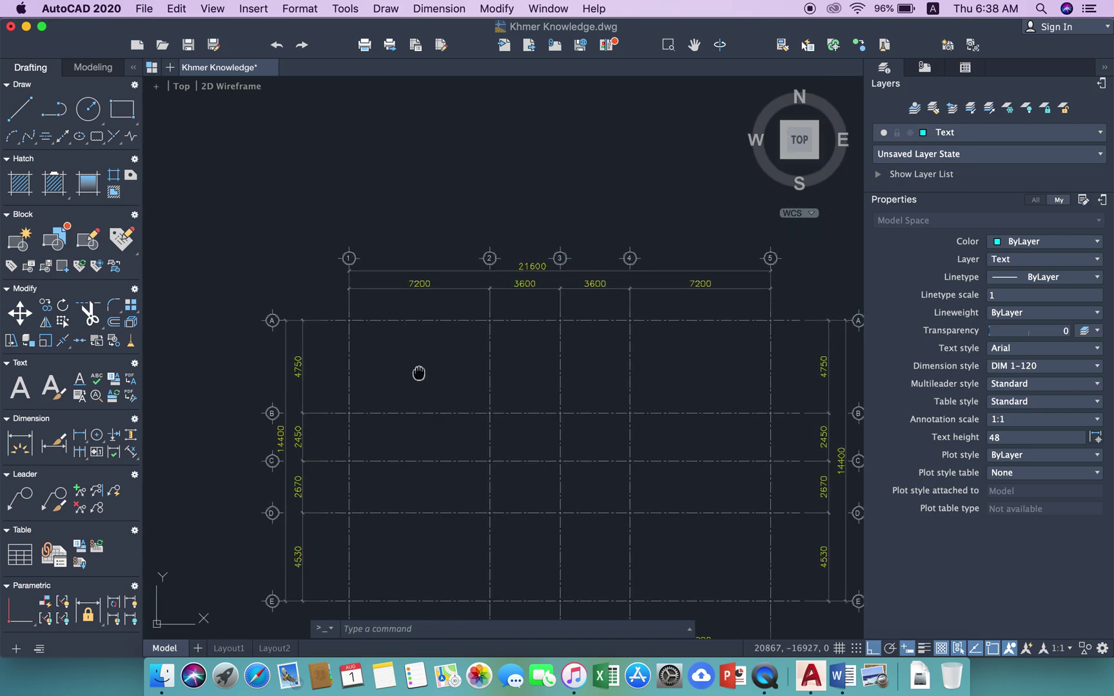
pyautogui.moveTo(418, 373); pyautogui.dragTo(409, 321, button='middle')
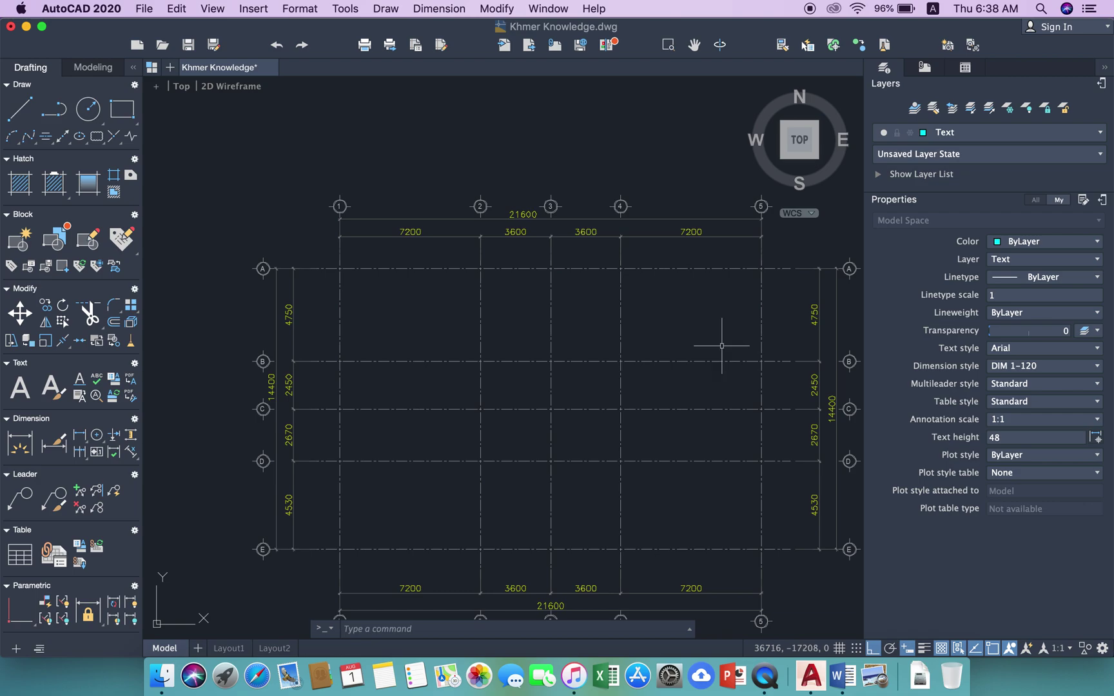
pyautogui.moveTo(734, 351); pyautogui.dragTo(690, 326, button='middle')
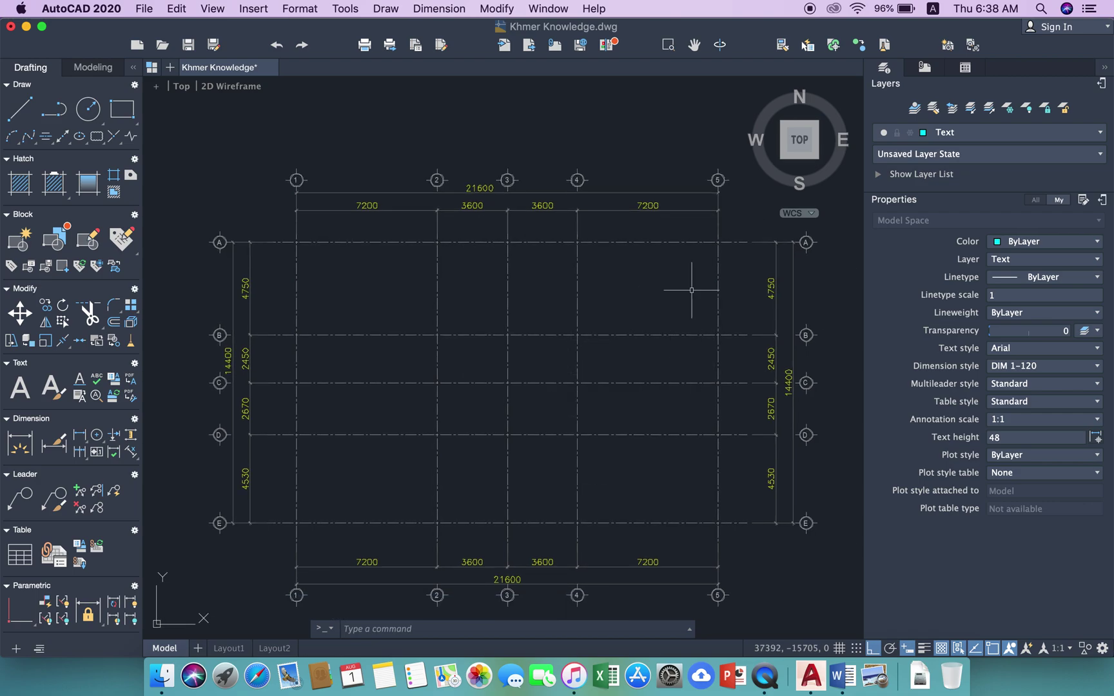
pyautogui.scroll(10, 475, 443)
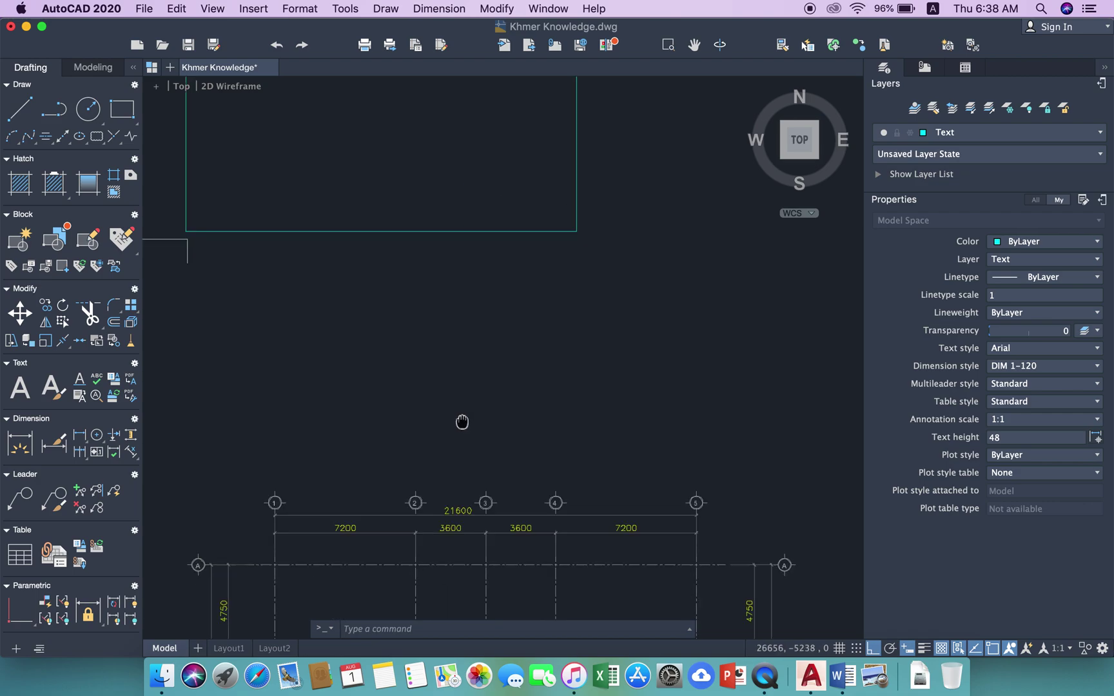
pyautogui.scroll(-1, 462, 421)
pyautogui.scroll(-1, 457, 358)
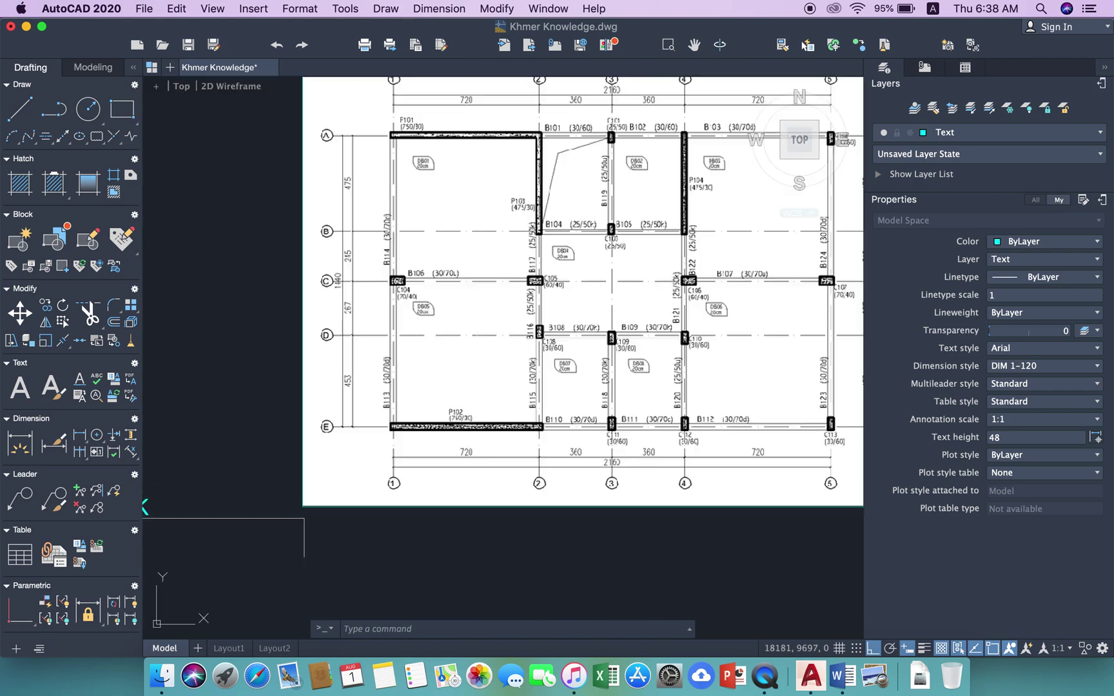
pyautogui.scroll(5, 157, 175)
pyautogui.scroll(-3, 392, 249)
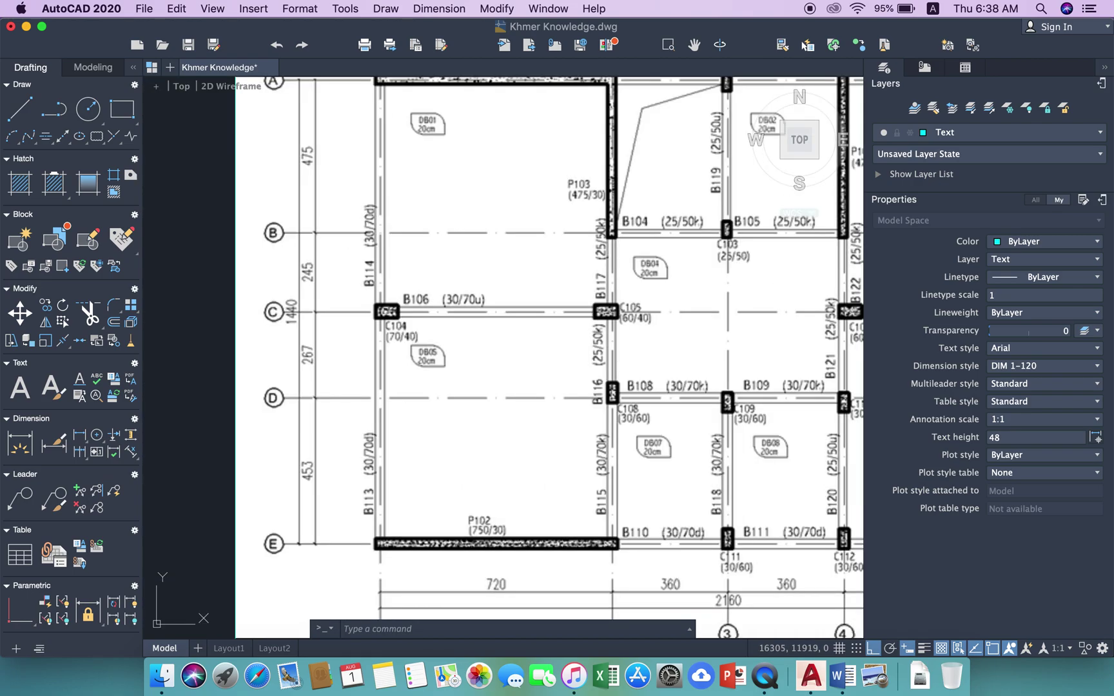
pyautogui.scroll(-3, 362, 354)
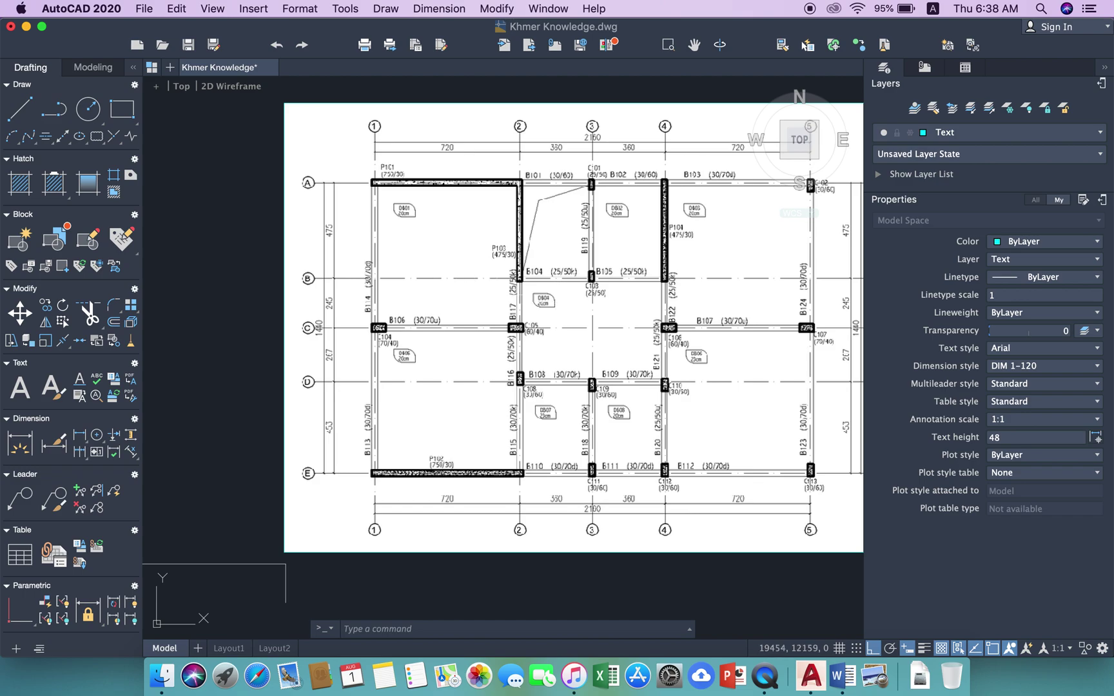
pyautogui.moveTo(578, 359); pyautogui.dragTo(567, 330, button='middle')
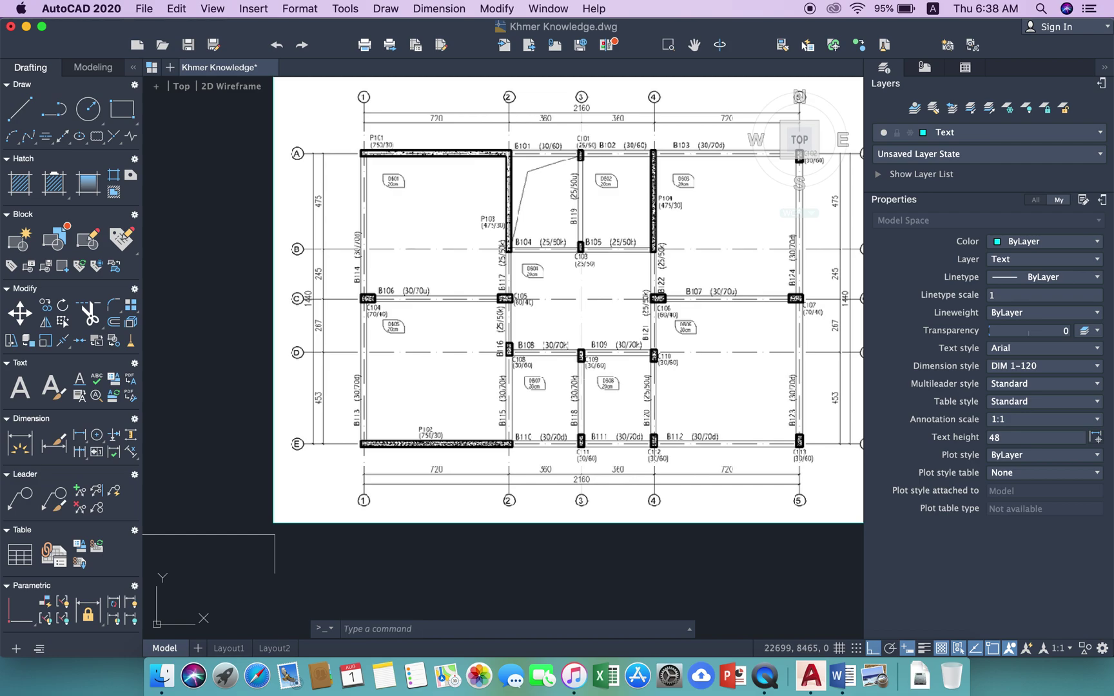
pyautogui.scroll(3, 582, 355)
pyautogui.scroll(3, 578, 354)
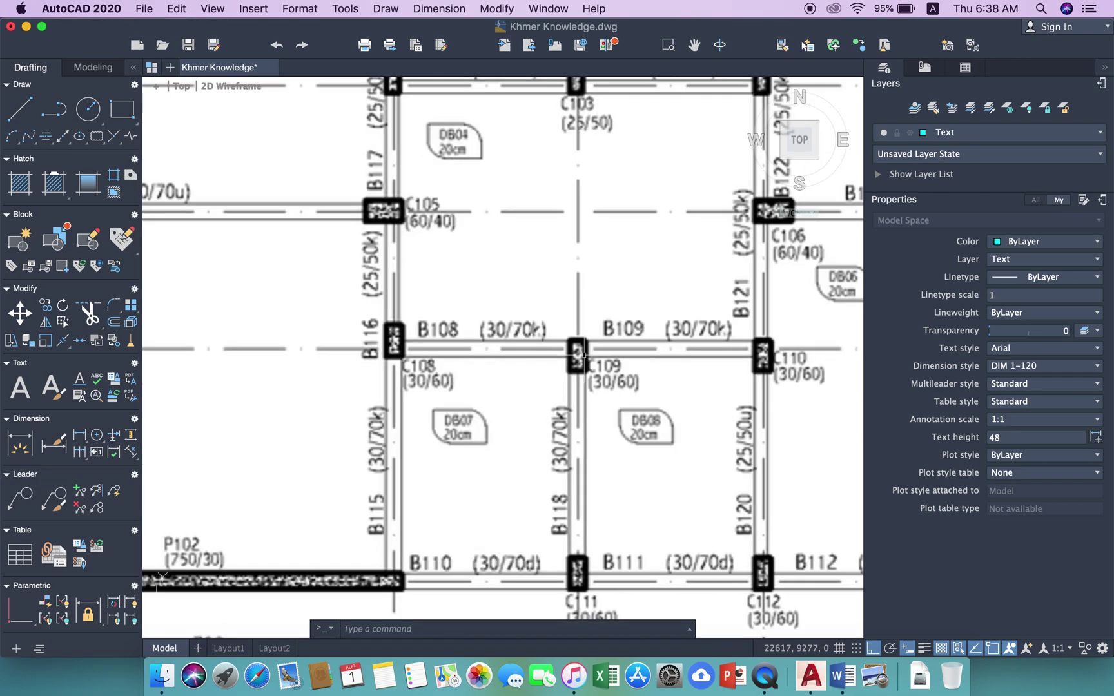
pyautogui.scroll(-5, 578, 354)
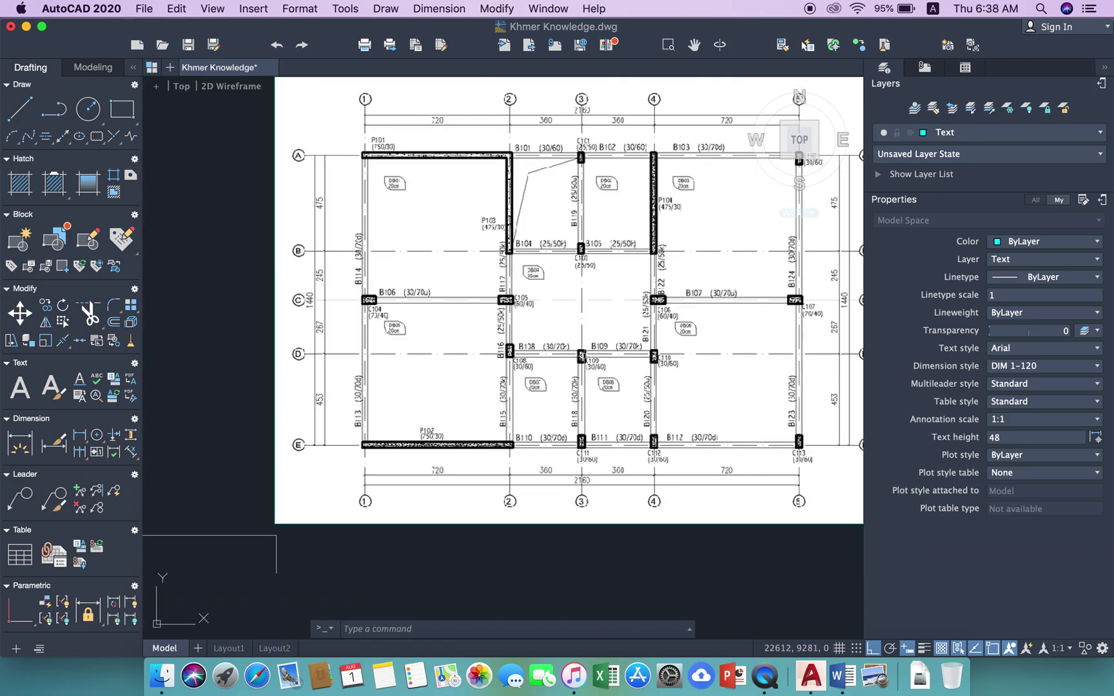
pyautogui.scroll(3, 529, 420)
pyautogui.scroll(2, 529, 420)
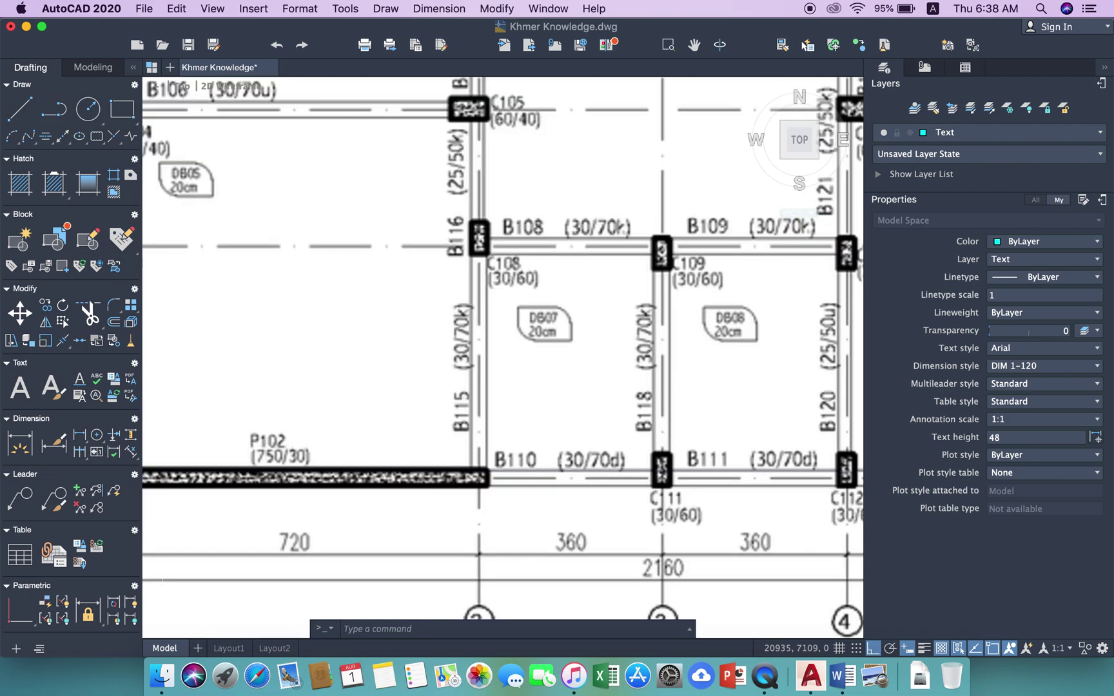
pyautogui.scroll(-5, 474, 394)
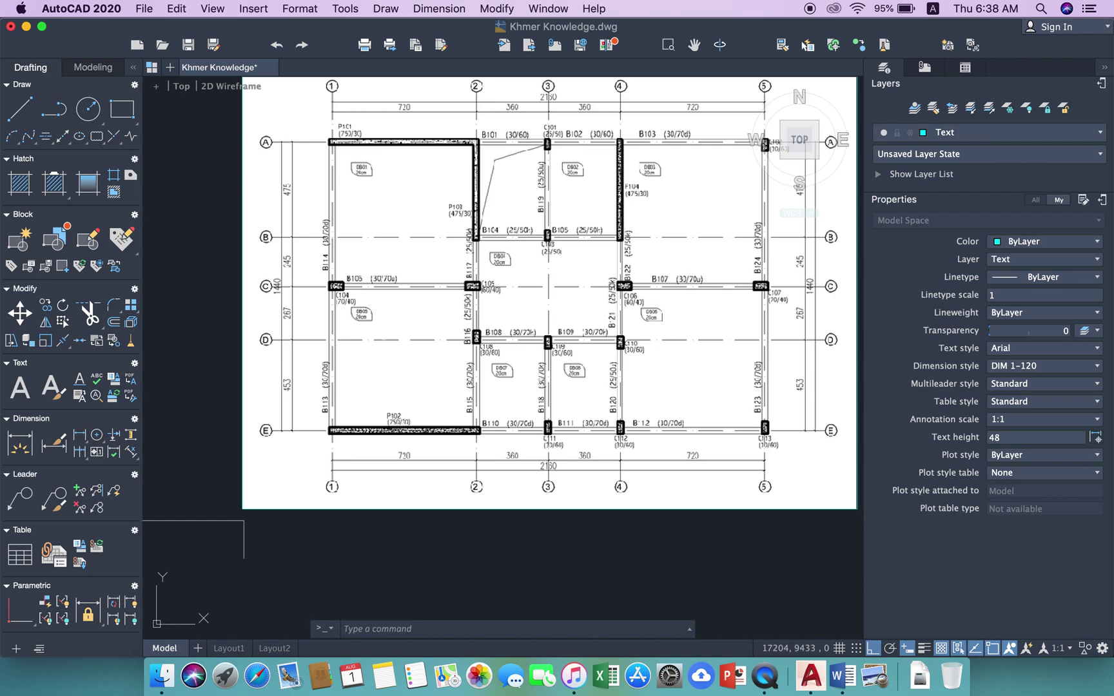
pyautogui.scroll(-5, 474, 394)
pyautogui.moveTo(572, 447); pyautogui.dragTo(531, 345, button='middle')
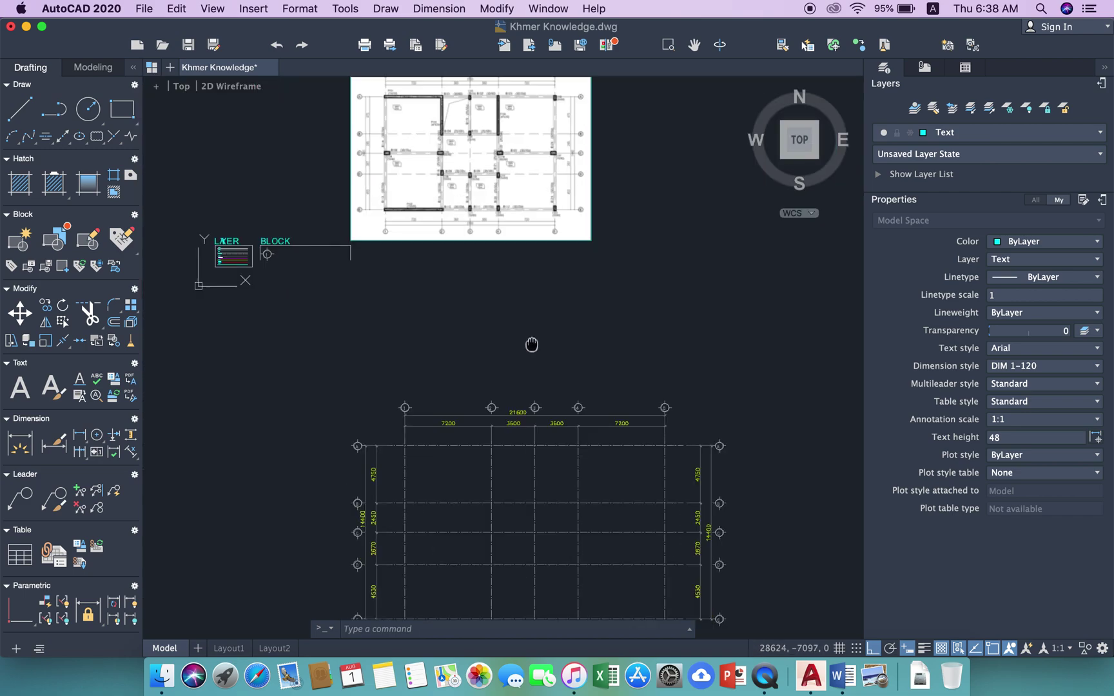
# Step: Offset grid line A by 150, placing a copy below it
pyautogui.scroll(5, 478, 426)
pyautogui.write('o')
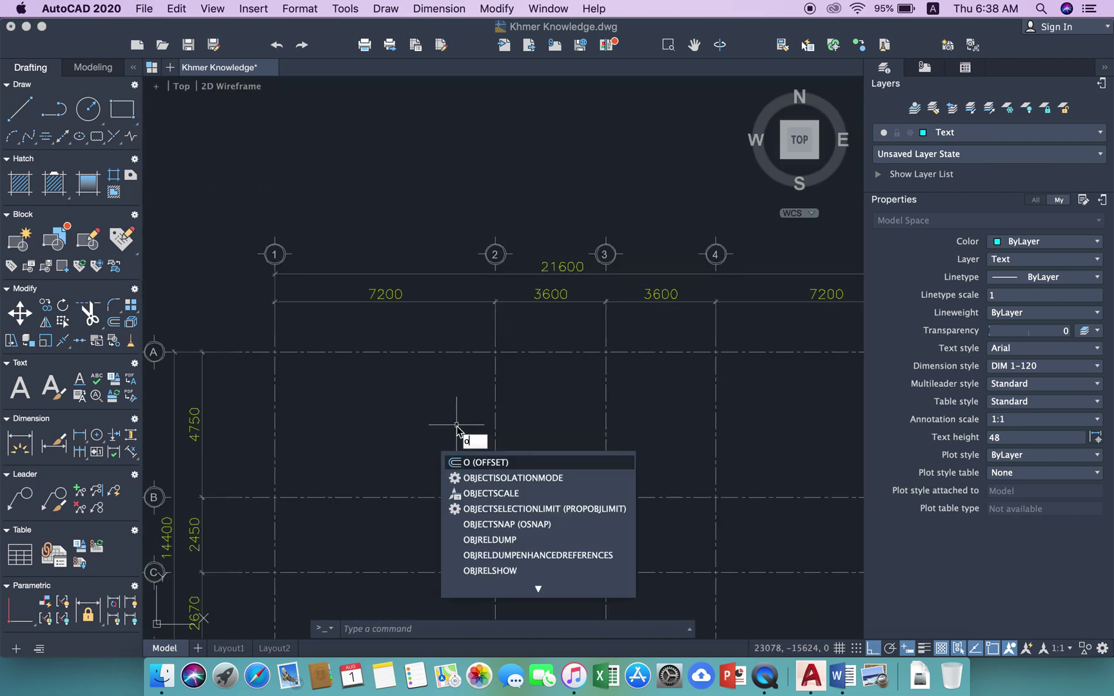
pyautogui.press('Return')
pyautogui.write('150')
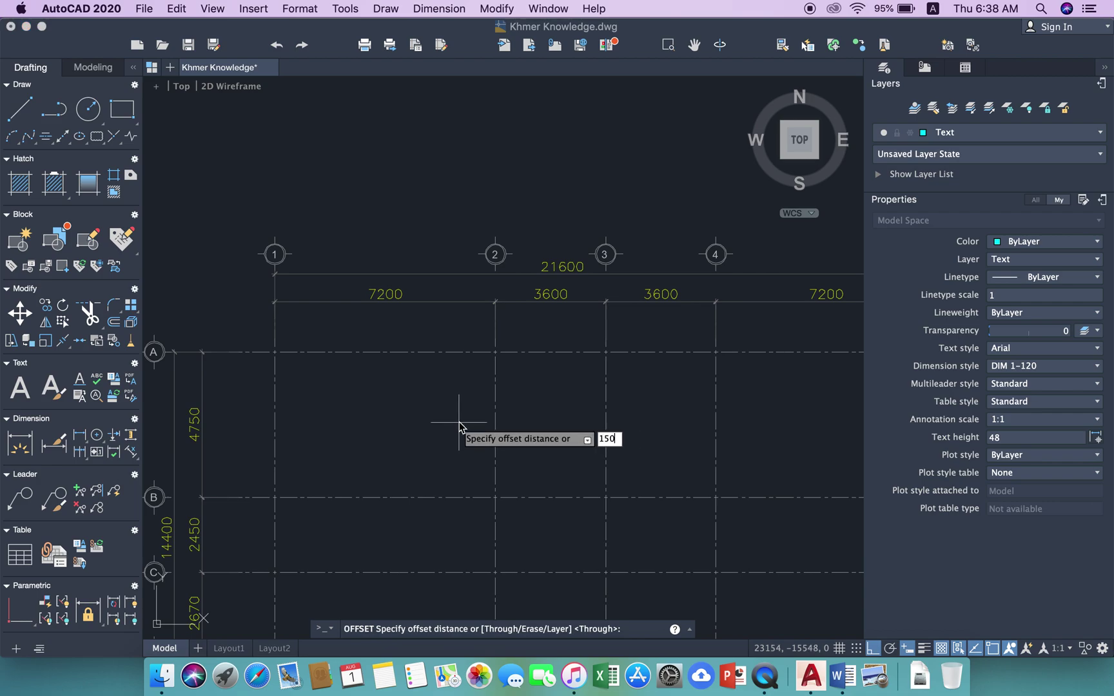
pyautogui.press('Return')
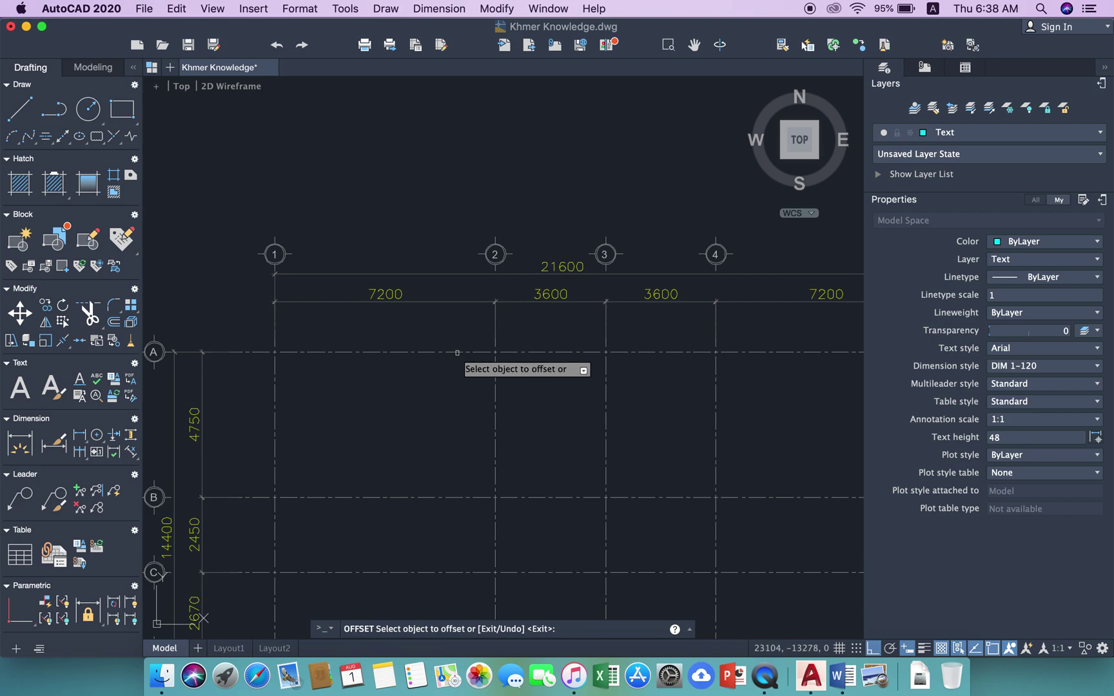
pyautogui.click(457, 353)
pyautogui.click(455, 382)
pyautogui.scroll(3, 451, 354)
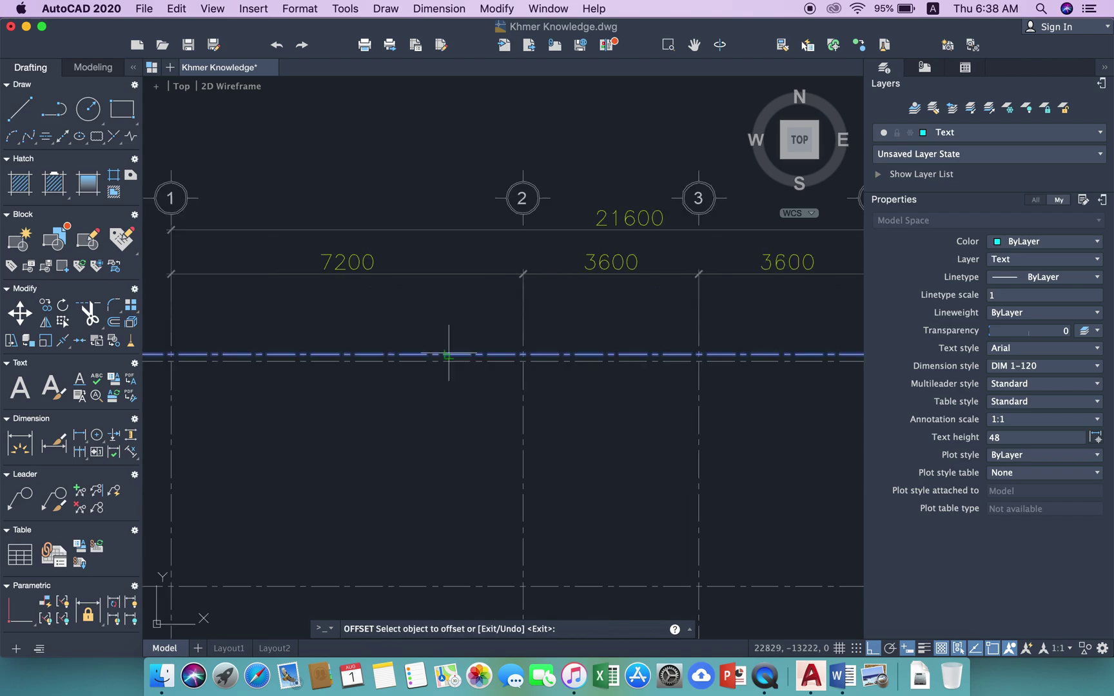
pyautogui.scroll(-3, 466, 401)
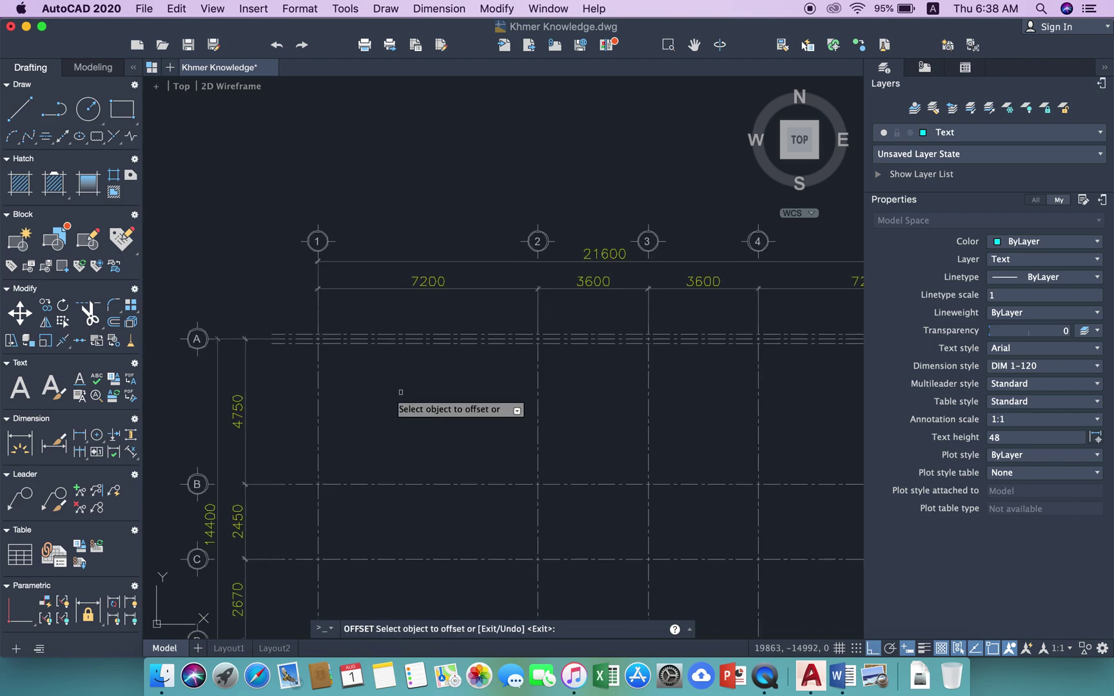
# Step: Offset vertical grid lines 1, 2 and 3 by 150 on both sides
pyautogui.click(317, 385)
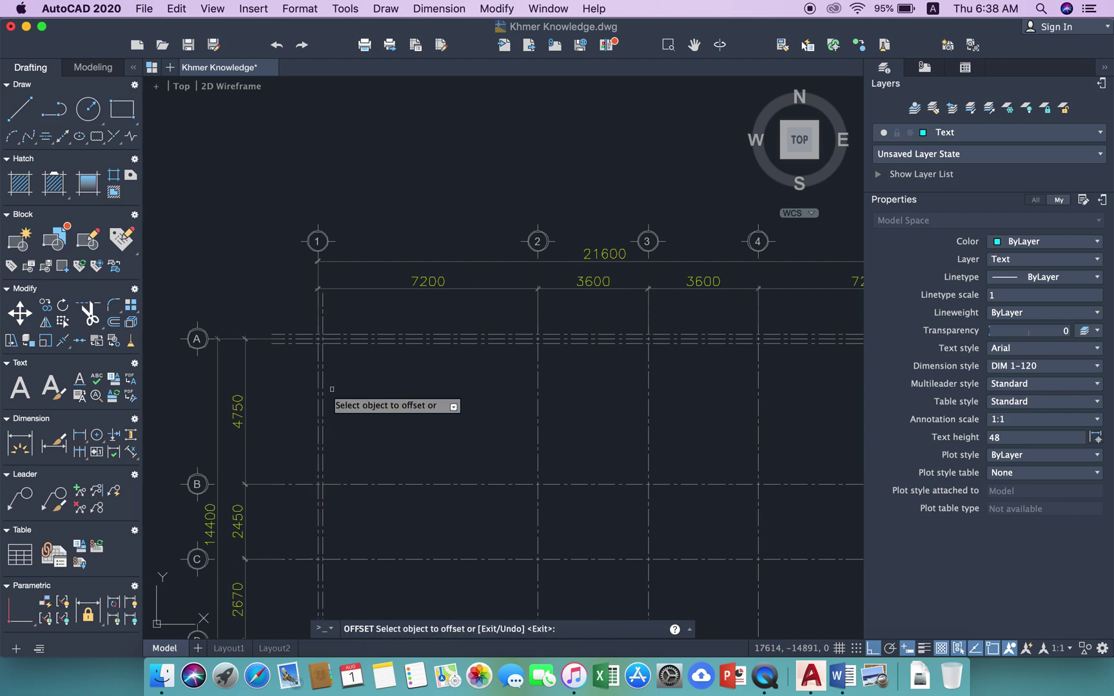
pyautogui.click(319, 397)
pyautogui.click(309, 398)
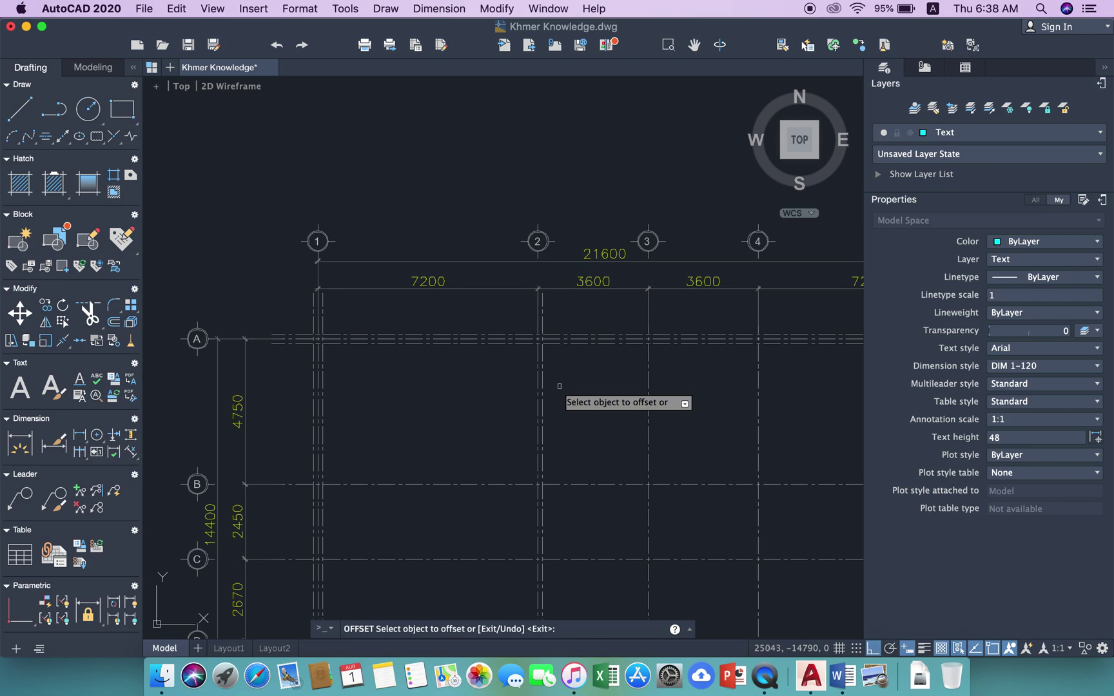
pyautogui.scroll(2, 535, 392)
pyautogui.click(538, 393)
pyautogui.click(505, 385)
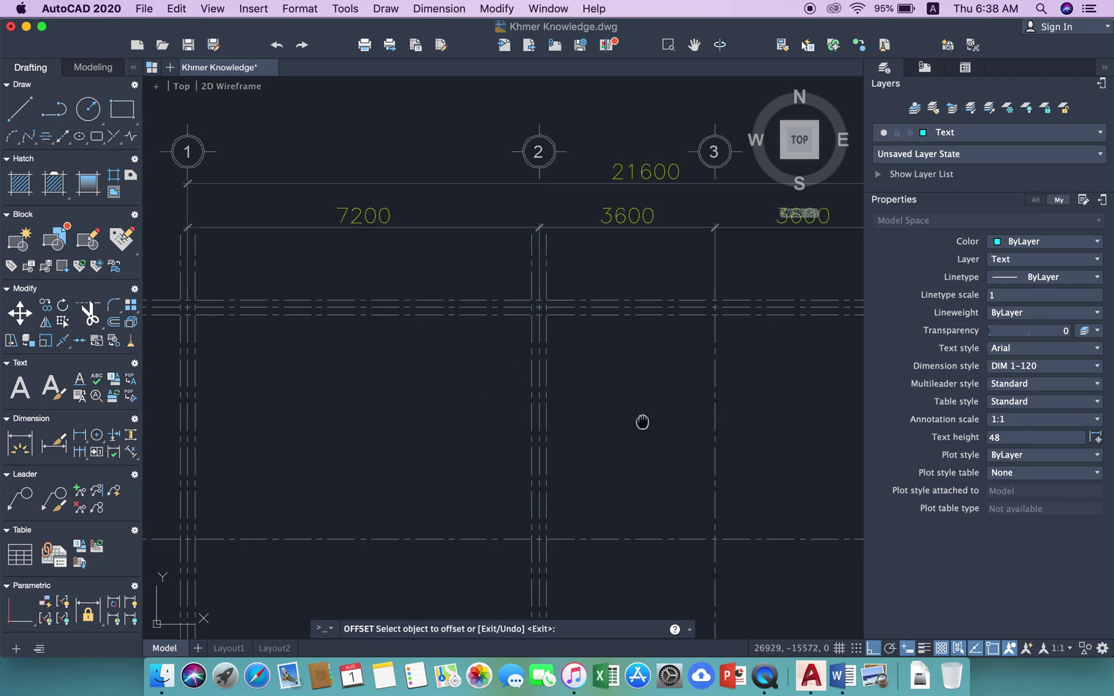
pyautogui.hscroll(5, 545, 390)
pyautogui.click(571, 391)
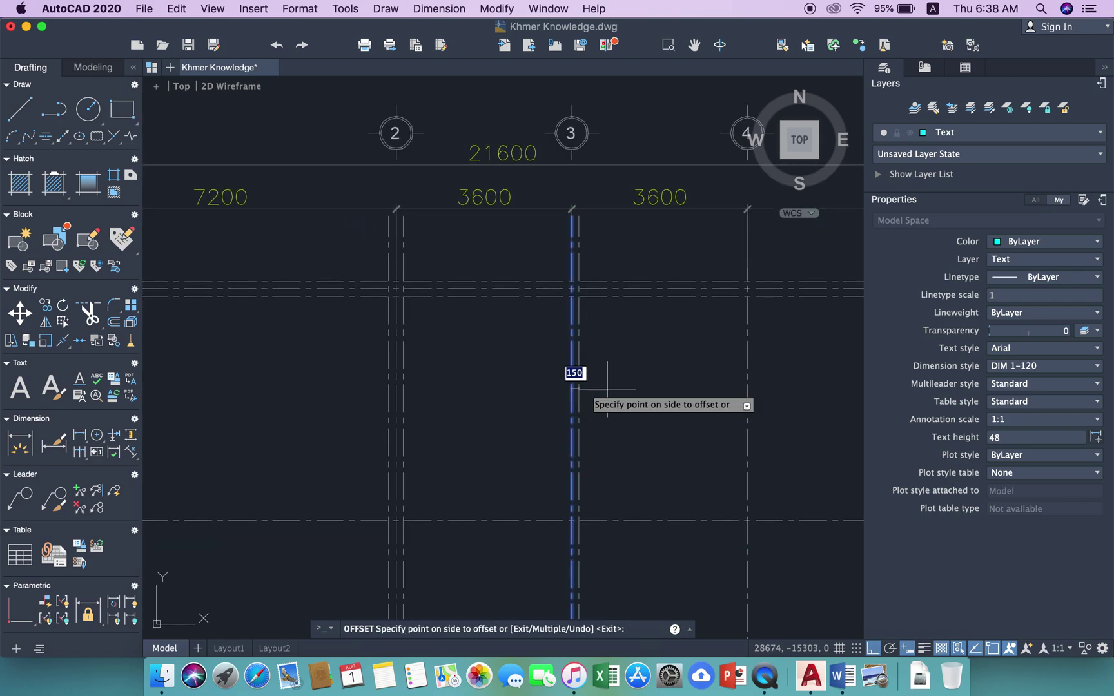
pyautogui.click(571, 411)
pyautogui.click(537, 397)
# Step: Offset a horizontal grid line and grid line 4 by 150
pyautogui.click(535, 520)
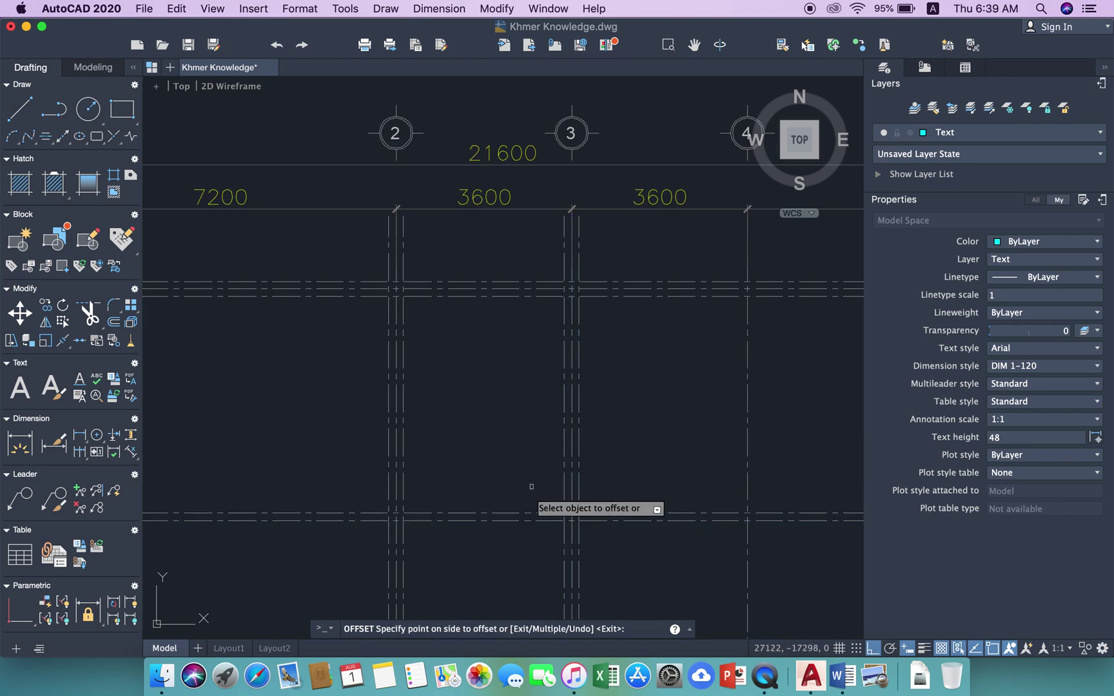
pyautogui.click(533, 422)
pyautogui.scroll(-2, 509, 438)
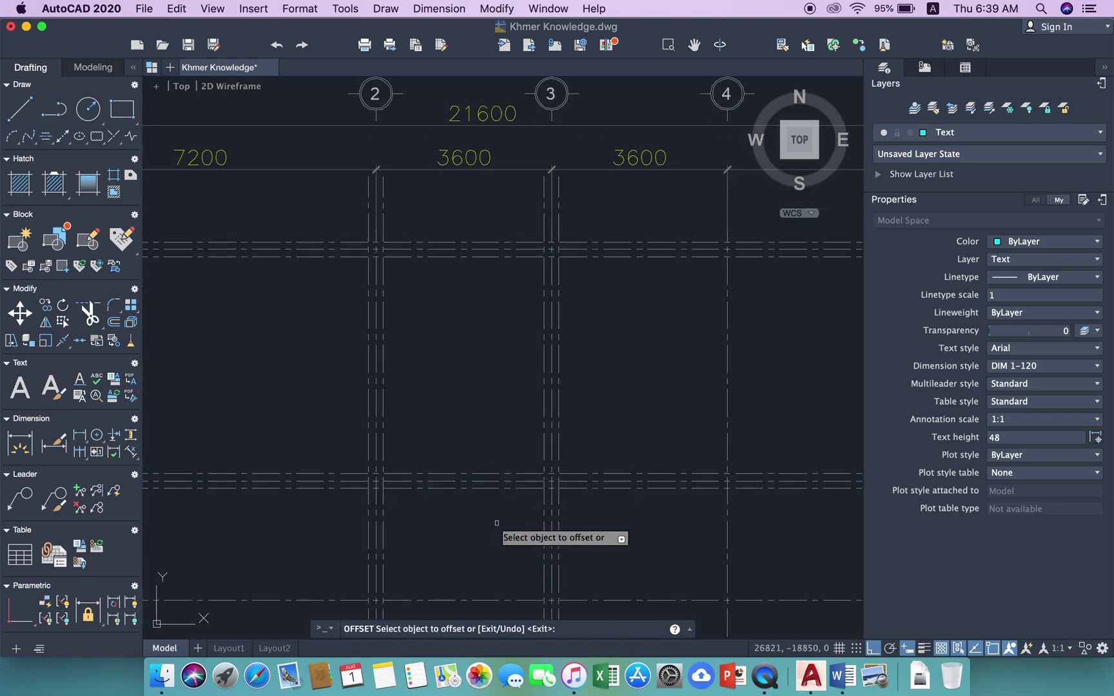
pyautogui.scroll(-2, 548, 439)
pyautogui.click(583, 388)
pyautogui.scroll(2, 583, 393)
pyautogui.scroll(2, 583, 396)
pyautogui.click(587, 399)
pyautogui.scroll(-3, 617, 410)
pyautogui.scroll(3, 497, 390)
pyautogui.hscroll(2, 479, 380)
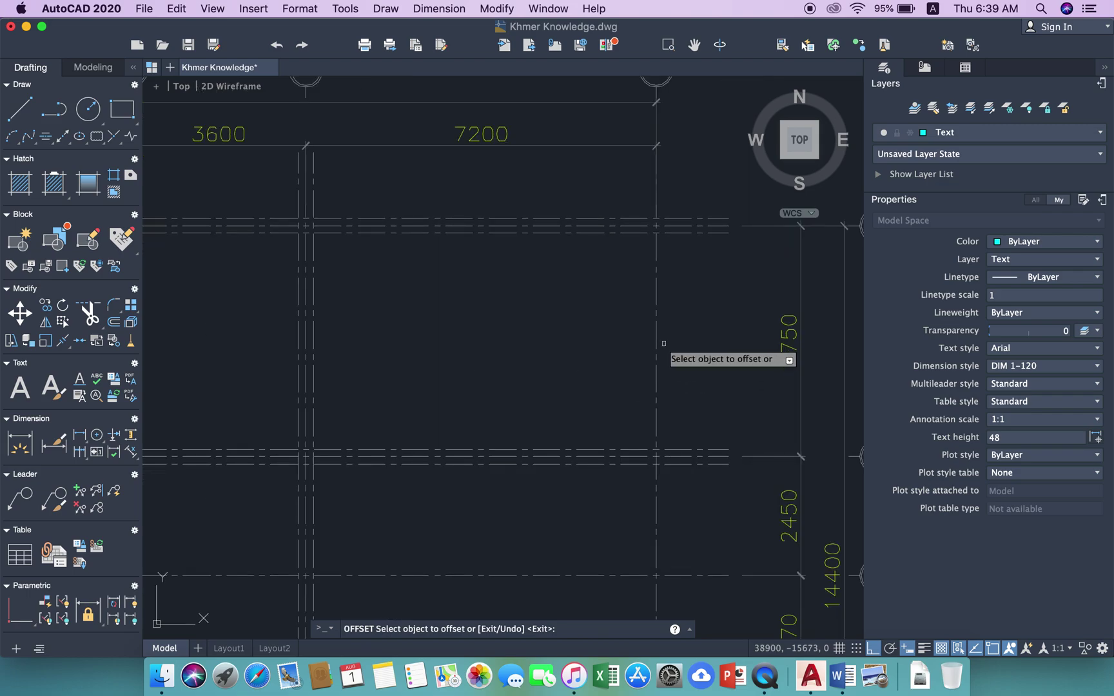
# Step: Offset the next vertical grid line to both sides, plus another line
pyautogui.click(655, 341)
pyautogui.scroll(2, 653, 341)
pyautogui.click(653, 341)
pyautogui.click(584, 332)
pyautogui.scroll(-3, 633, 392)
pyautogui.scroll(2, 609, 467)
pyautogui.scroll(1, 644, 407)
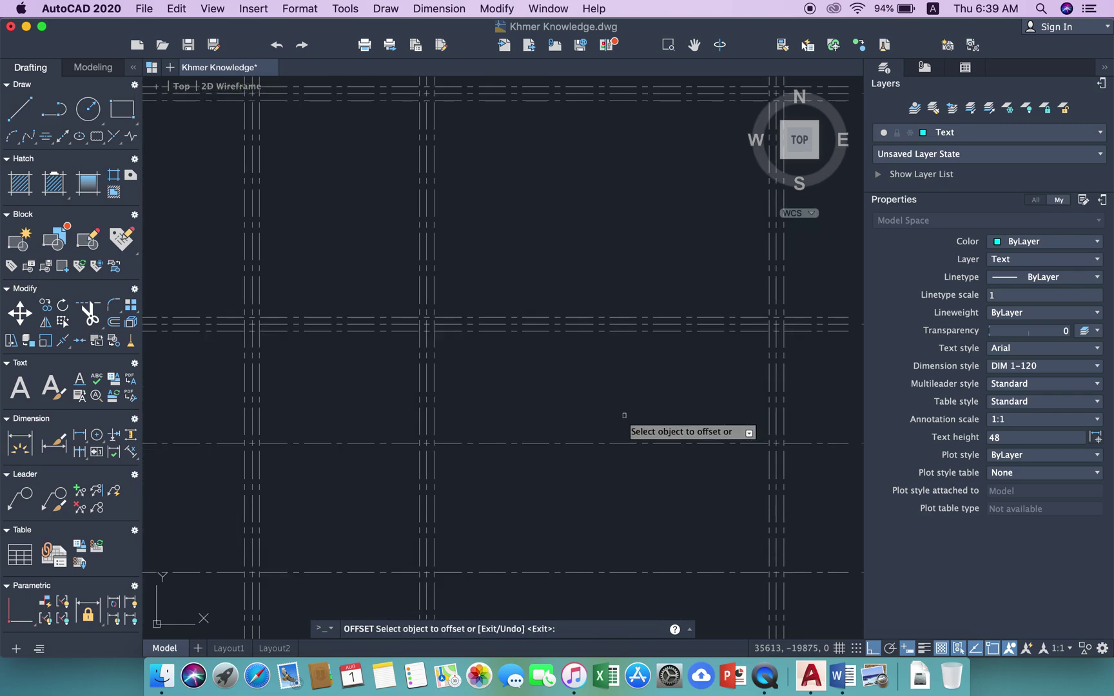
pyautogui.click(602, 444)
pyautogui.click(605, 407)
# Step: Offset the remaining horizontal grid lines by 150 so every axis is tripled
pyautogui.scroll(2, 605, 444)
pyautogui.click(606, 443)
pyautogui.click(606, 484)
pyautogui.scroll(-2, 609, 496)
pyautogui.scroll(-1, 583, 493)
pyautogui.click(578, 505)
pyautogui.click(578, 436)
pyautogui.click(575, 505)
pyautogui.scroll(-3, 572, 523)
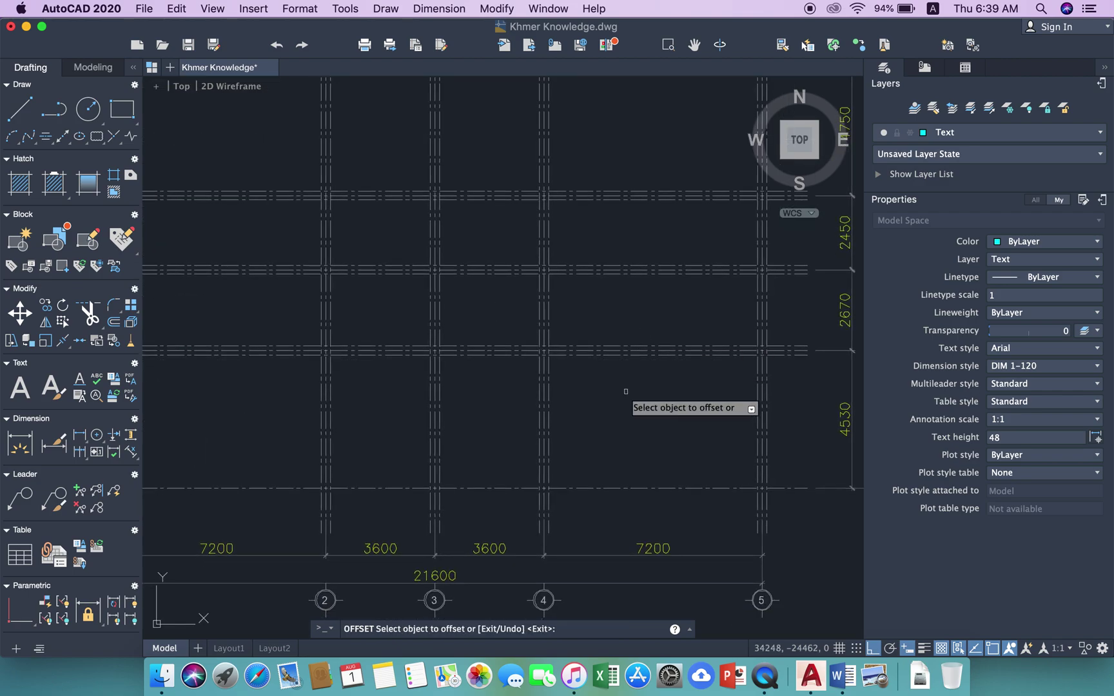
pyautogui.scroll(3, 586, 491)
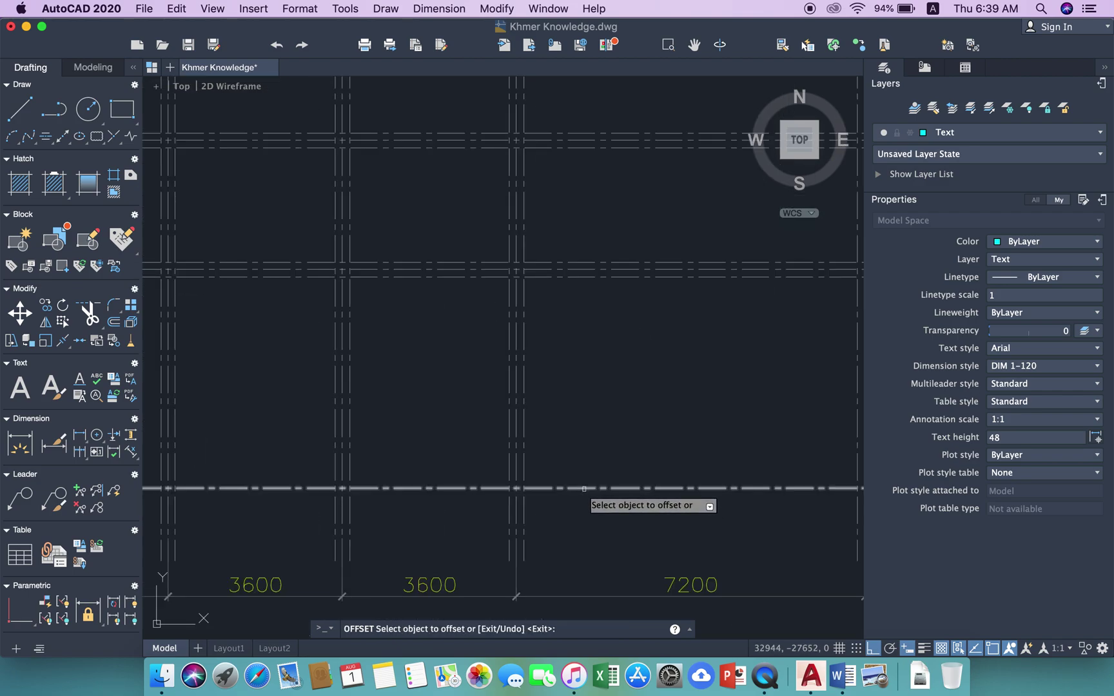
pyautogui.click(589, 488)
pyautogui.click(589, 510)
pyautogui.press('Escape')
pyautogui.scroll(-3, 580, 514)
# Step: Isolate the grid line layer with LAYISO, turning other layers off
pyautogui.moveTo(579, 515); pyautogui.dragTo(583, 465, button='middle')
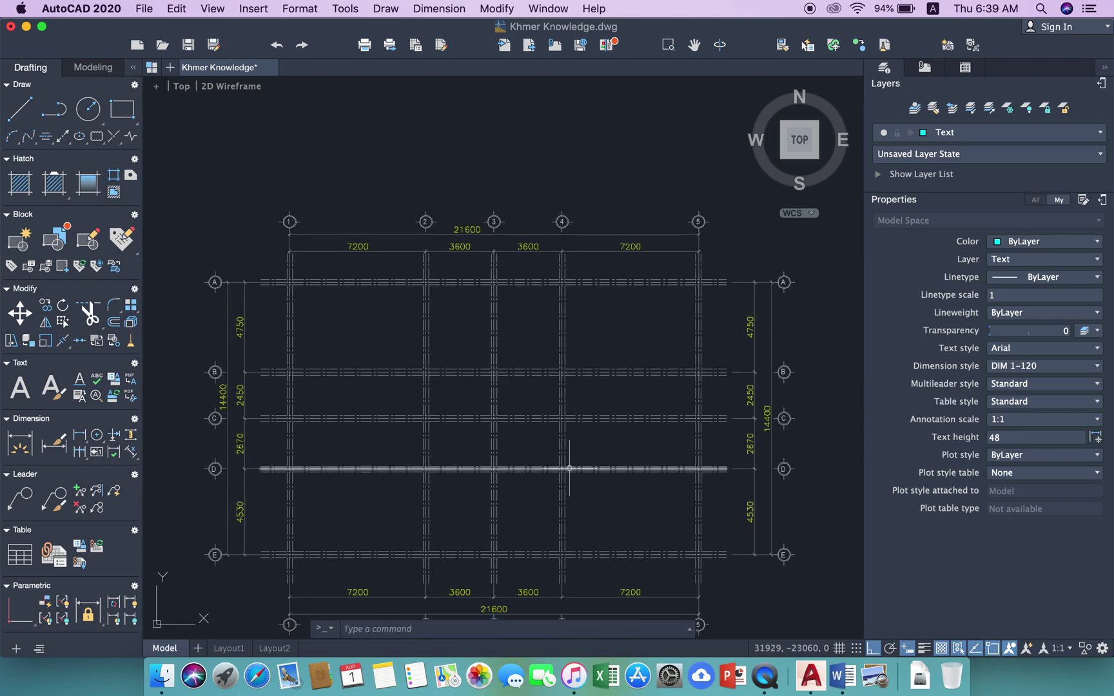
pyautogui.write('1')
pyautogui.press('BackSpace')
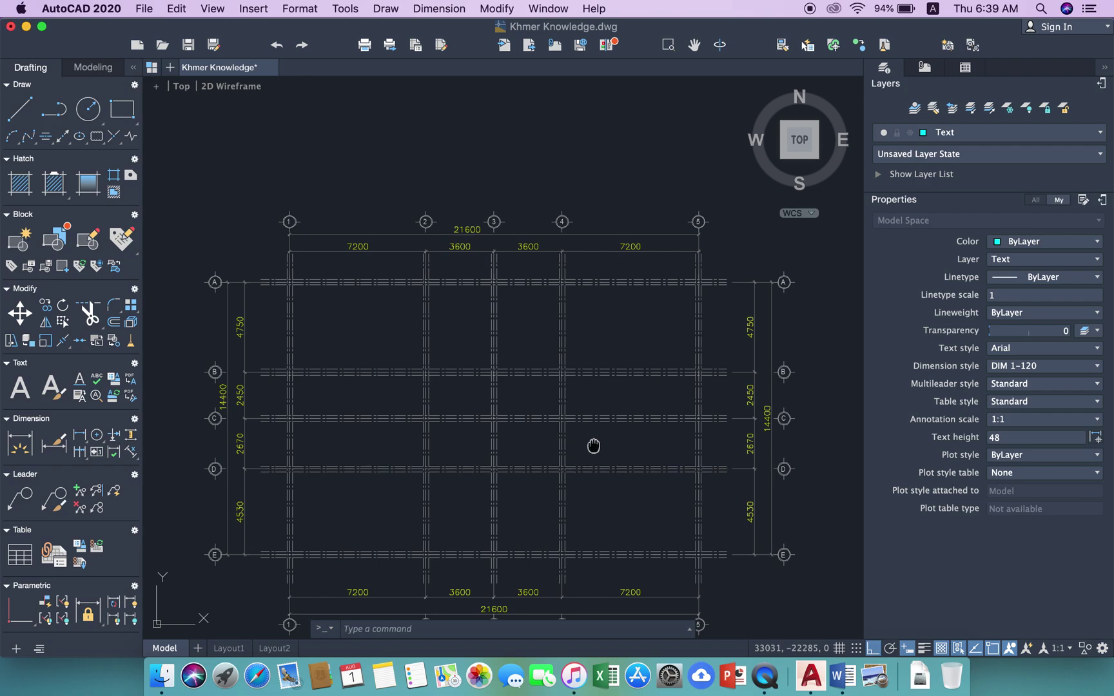
pyautogui.moveTo(593, 446); pyautogui.dragTo(607, 428, button='middle')
pyautogui.write('layio')
pyautogui.press('Return')
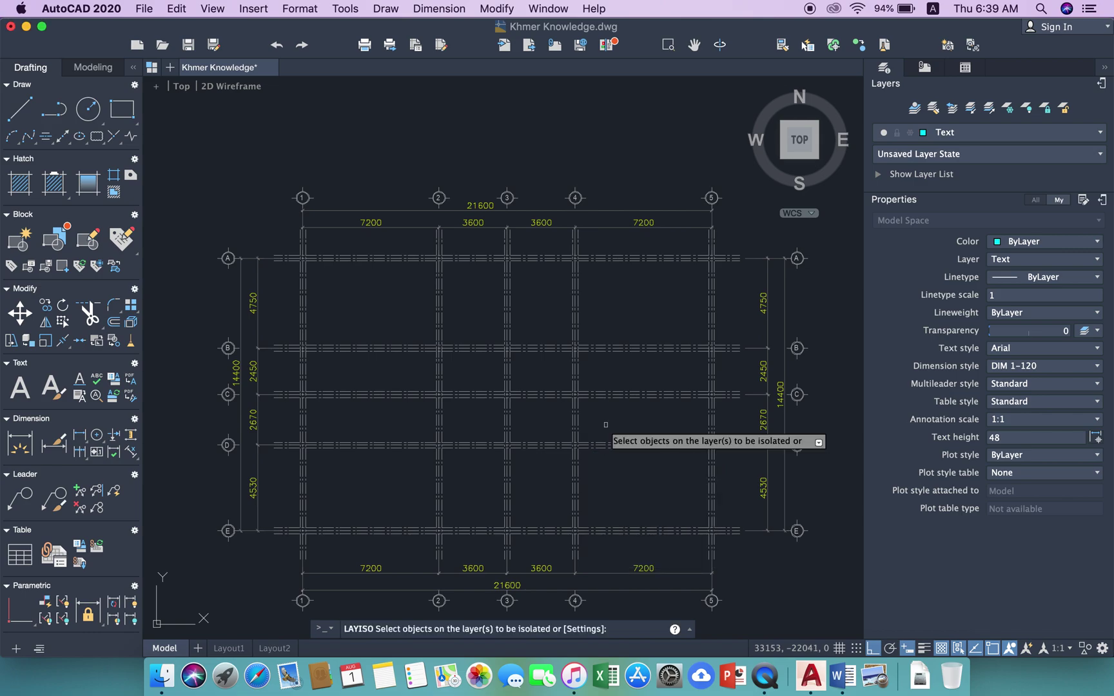
pyautogui.write('s')
pyautogui.press('Return')
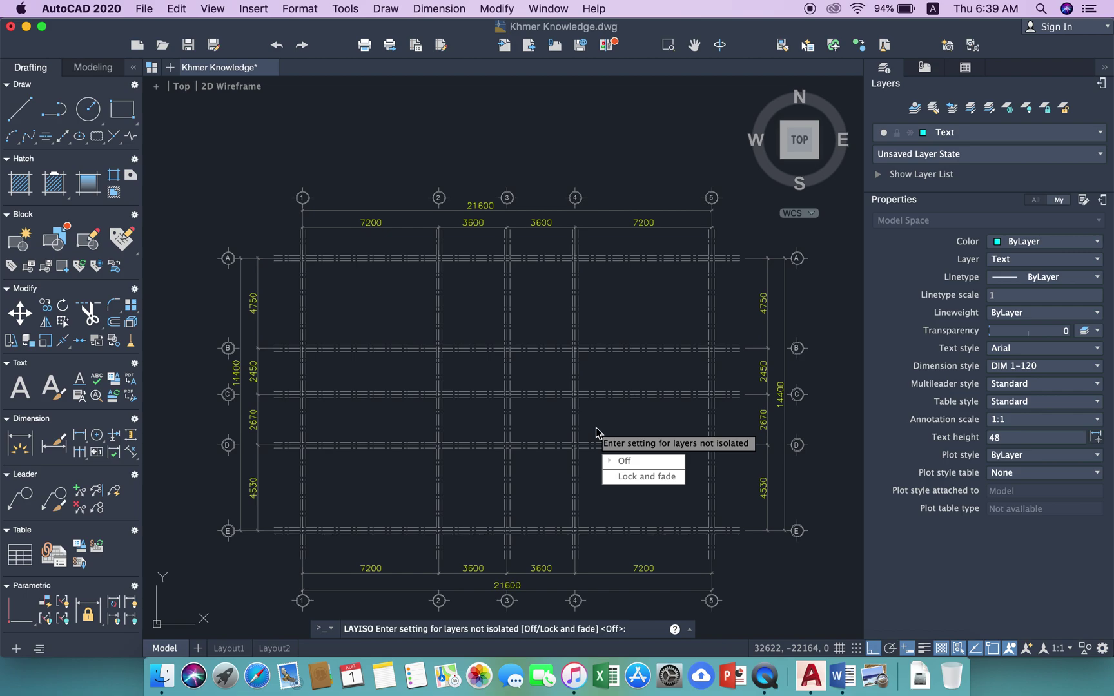
pyautogui.press('Return')
pyautogui.press('Return')
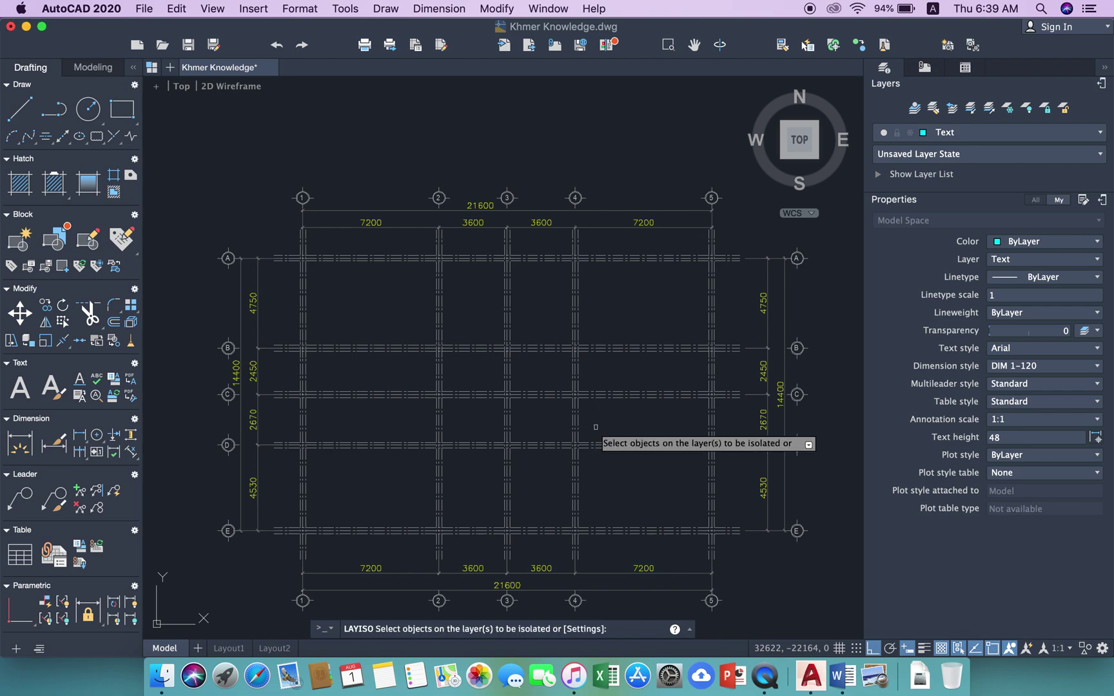
pyautogui.scroll(5, 573, 387)
pyautogui.click(537, 234)
pyautogui.press('Return')
pyautogui.scroll(-2, 554, 277)
pyautogui.scroll(-3, 541, 310)
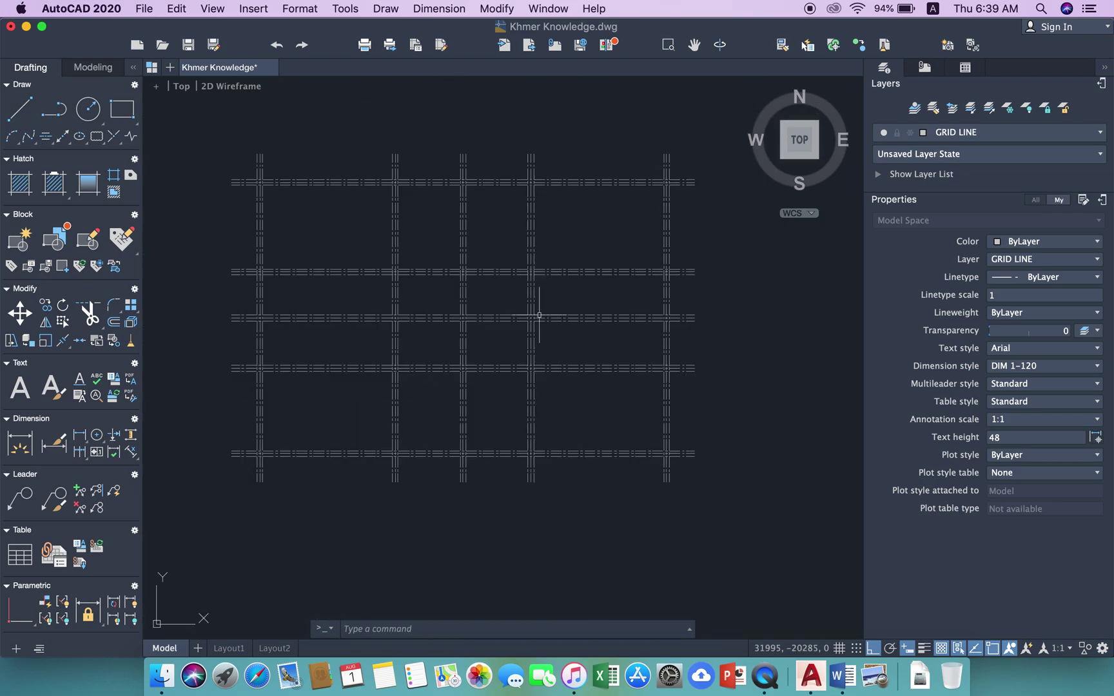
pyautogui.moveTo(539, 315); pyautogui.dragTo(638, 341, button='middle')
# Step: Window-select all 30 grid lines and move them to the CON layer
pyautogui.click(769, 459)
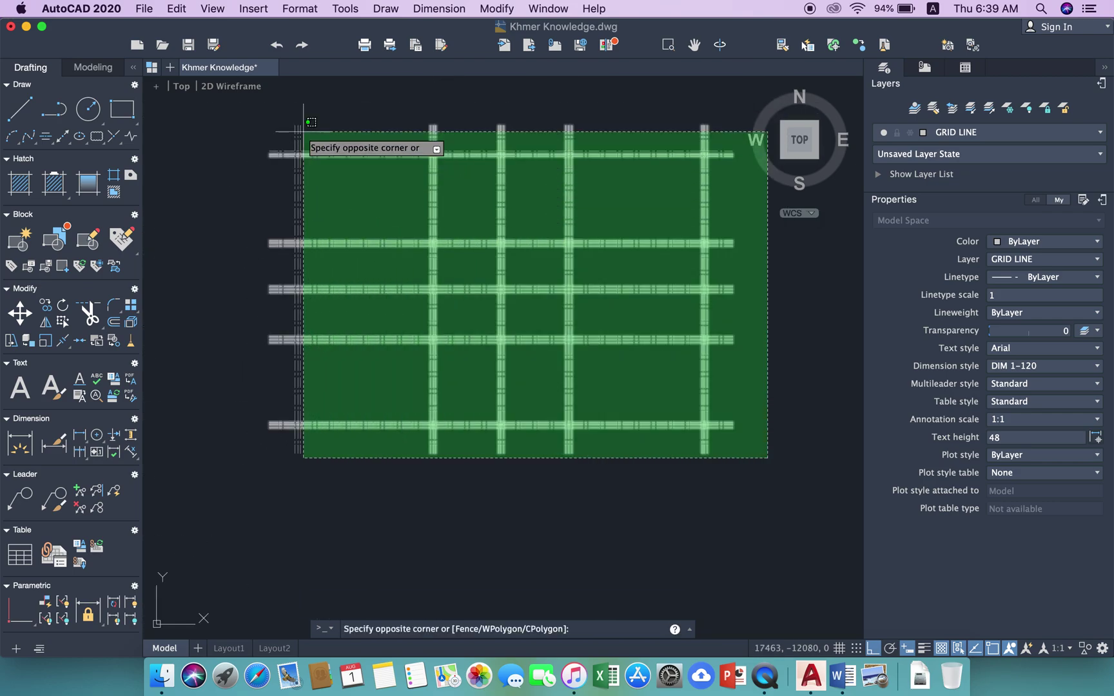
pyautogui.click(270, 118)
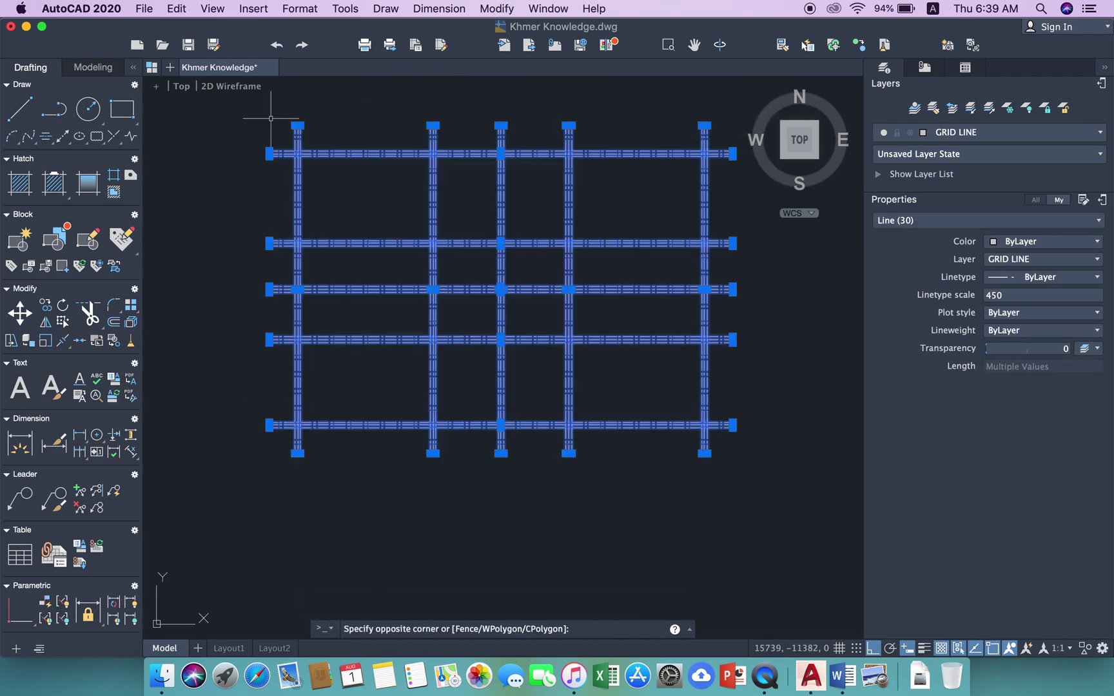
pyautogui.click(979, 138)
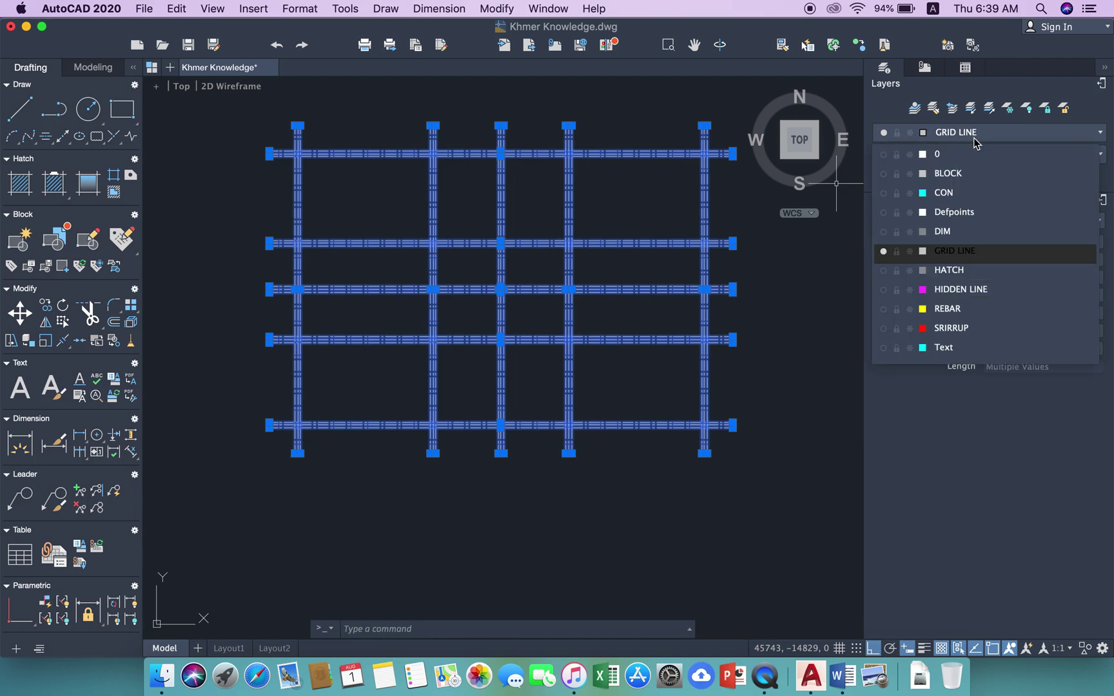
pyautogui.click(944, 192)
pyautogui.moveTo(617, 260); pyautogui.dragTo(625, 298, button='middle')
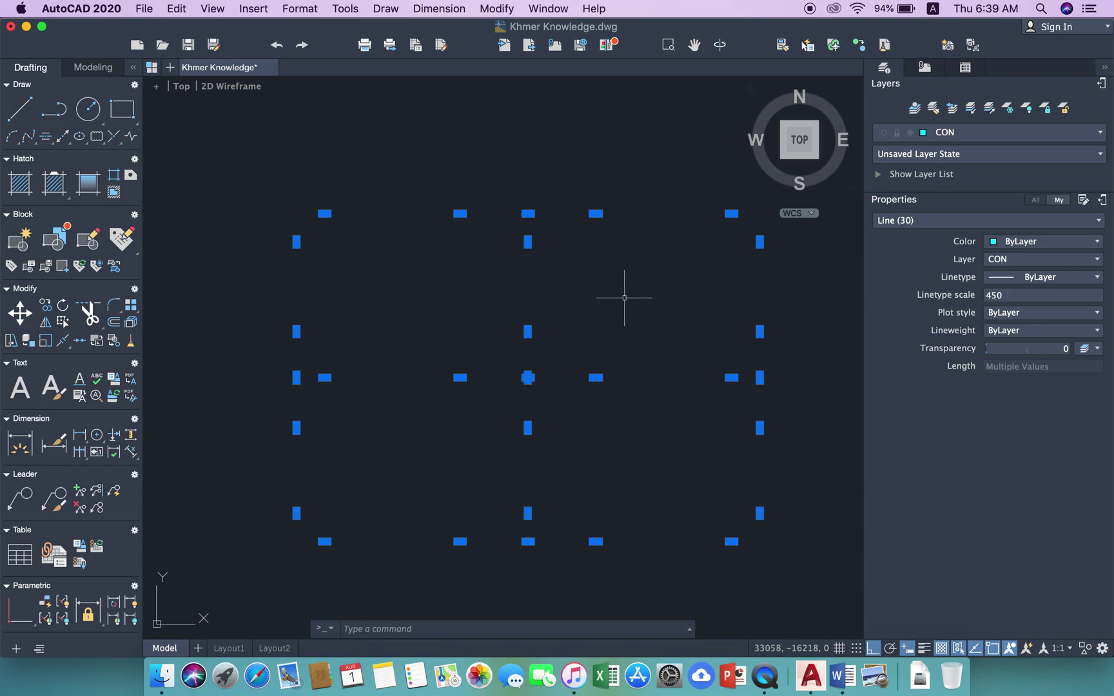
pyautogui.press('Escape')
# Step: Turn all layers back on with LAYON
pyautogui.write('layo')
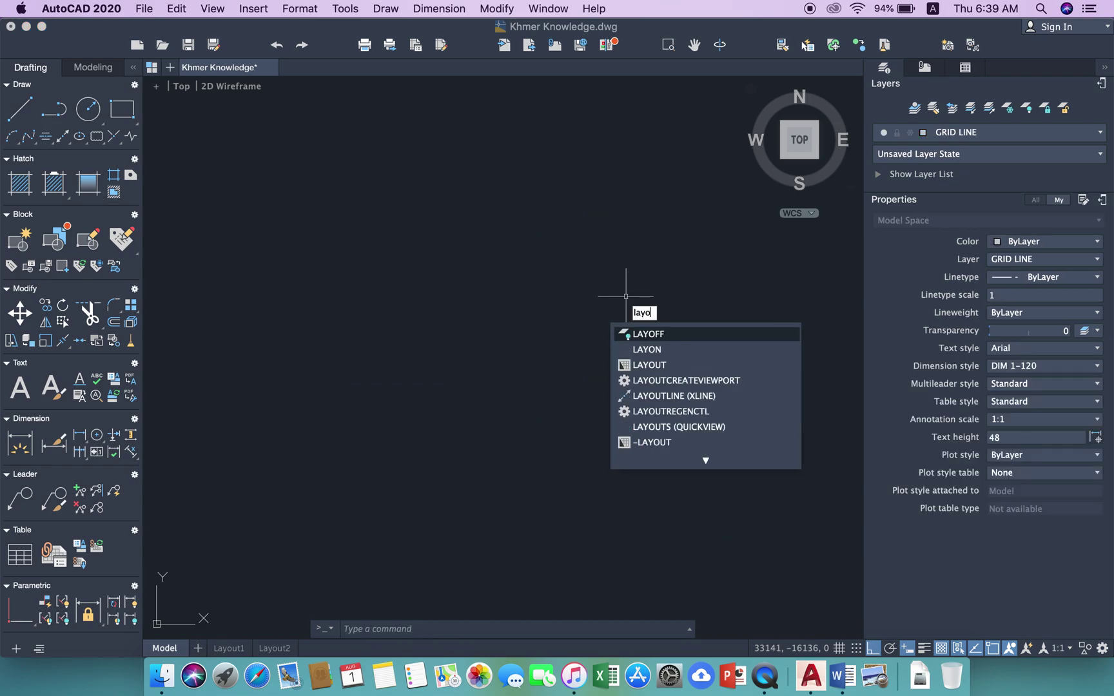
pyautogui.write('n')
pyautogui.press('Return')
pyautogui.scroll(2, 603, 259)
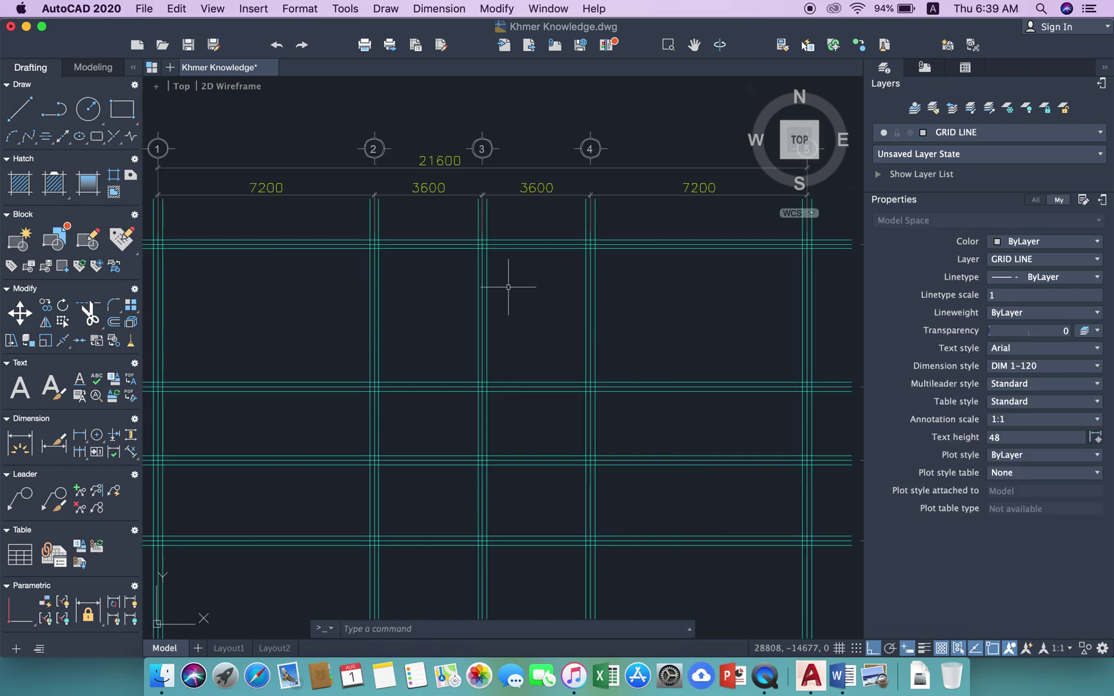
pyautogui.scroll(2, 510, 288)
pyautogui.hscroll(-2, 565, 284)
pyautogui.hscroll(-3, 473, 308)
pyautogui.hscroll(-2, 308, 228)
pyautogui.scroll(5, 343, 235)
pyautogui.scroll(2, 511, 296)
# Step: Start Match Properties using the GRID LINE legend line as the source
pyautogui.write('ma')
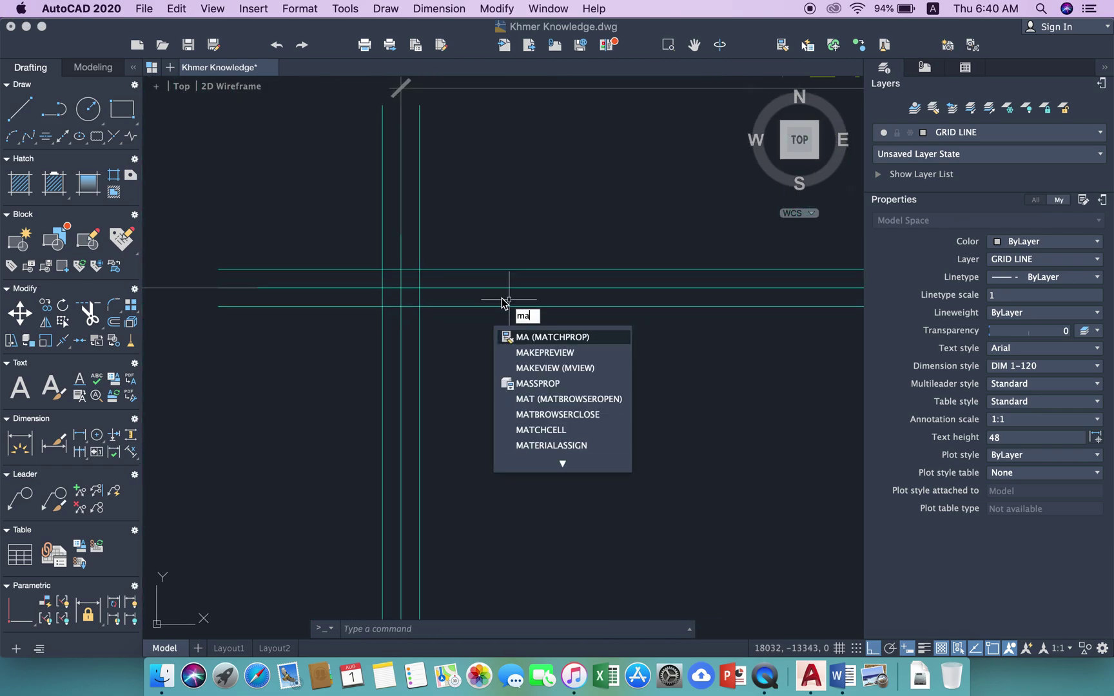
pyautogui.press('Return')
pyautogui.scroll(-5, 509, 303)
pyautogui.scroll(2, 553, 319)
pyautogui.scroll(2, 564, 297)
pyautogui.scroll(-2, 277, 299)
pyautogui.scroll(-4, 287, 307)
pyautogui.scroll(3, 560, 323)
pyautogui.hscroll(-3, 560, 323)
pyautogui.scroll(-2, 419, 321)
pyautogui.hscroll(-1, 464, 271)
pyautogui.scroll(3, 477, 245)
pyautogui.scroll(3, 467, 250)
pyautogui.scroll(2, 451, 254)
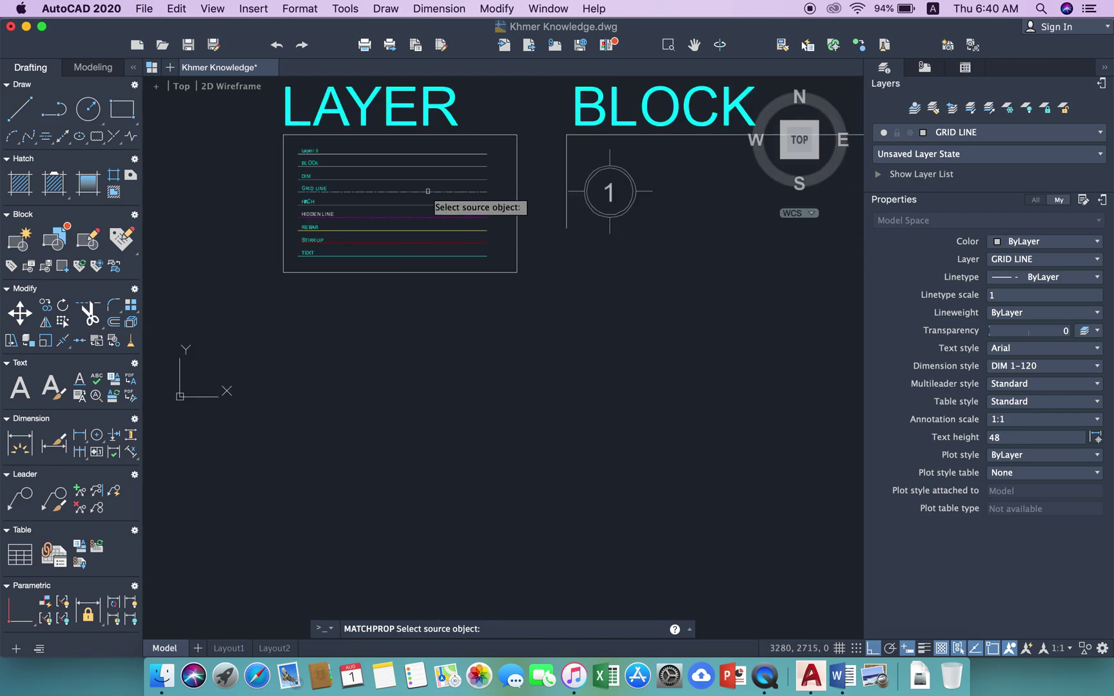
pyautogui.click(430, 190)
pyautogui.scroll(1, 518, 231)
pyautogui.scroll(-3, 541, 258)
pyautogui.scroll(-2, 820, 330)
pyautogui.scroll(-2, 559, 390)
pyautogui.scroll(2, 453, 295)
pyautogui.scroll(3, 459, 365)
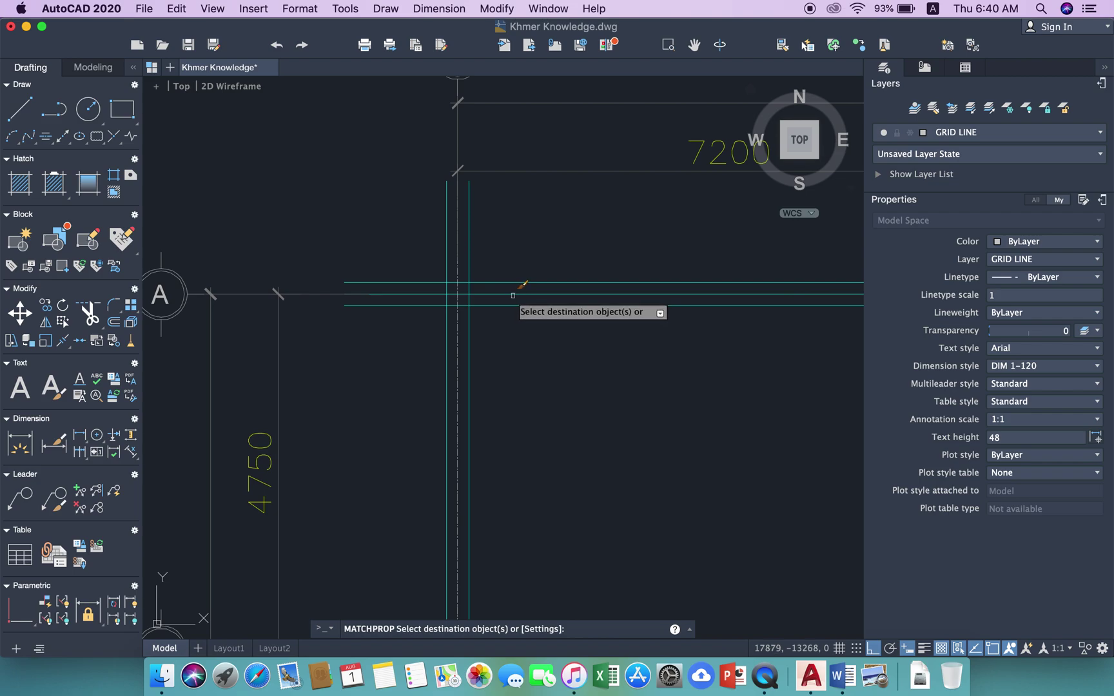
pyautogui.scroll(-3, 513, 296)
pyautogui.scroll(5, 629, 448)
pyautogui.scroll(-1, 487, 268)
pyautogui.scroll(-2, 593, 340)
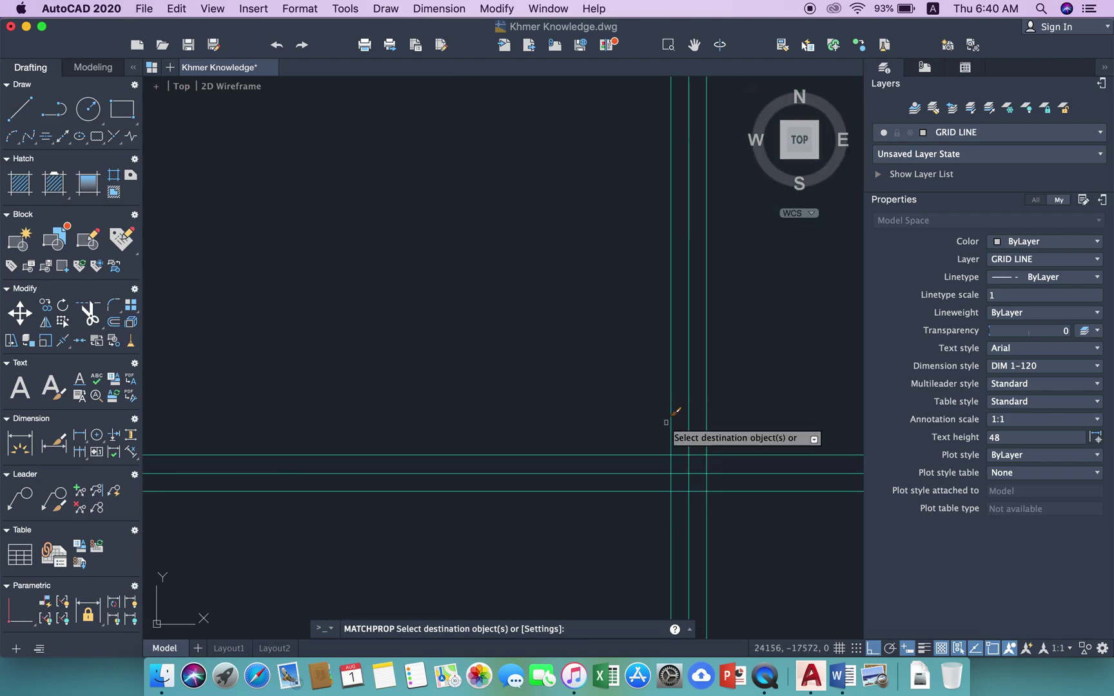
# Step: Apply the dash-dot GRID LINE style to the middle vertical and horizontal axis centre lines
pyautogui.click(689, 391)
pyautogui.click(645, 473)
pyautogui.scroll(-2, 645, 473)
pyautogui.scroll(-3, 579, 338)
pyautogui.scroll(3, 577, 509)
pyautogui.scroll(2, 552, 466)
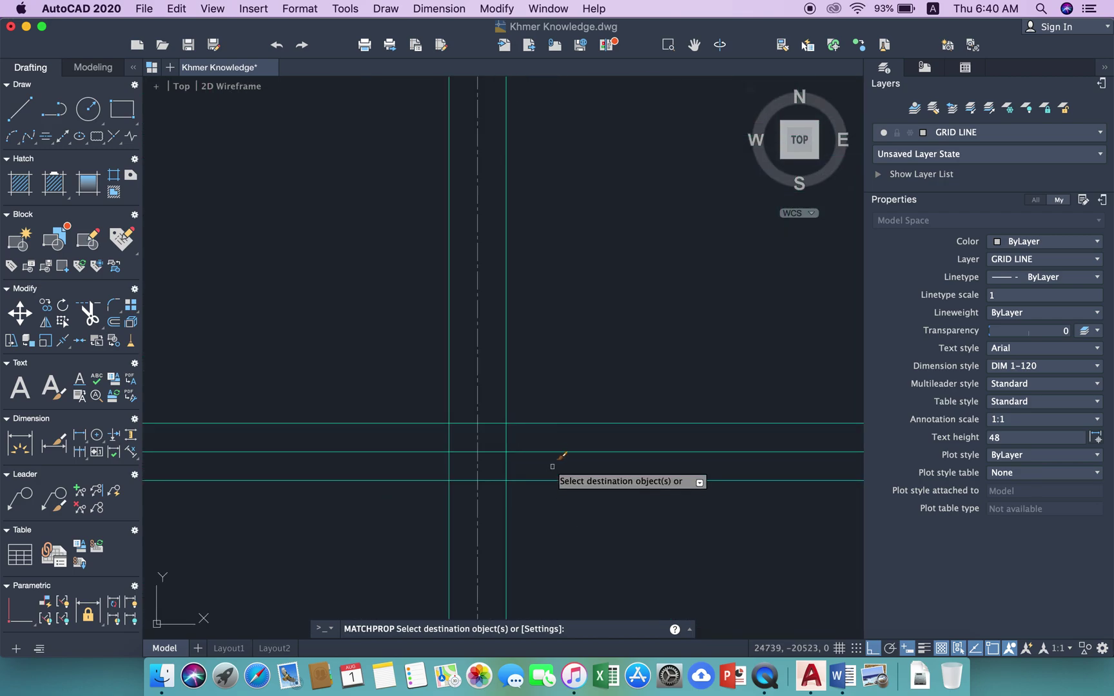
pyautogui.scroll(-3, 599, 426)
pyautogui.scroll(-2, 574, 368)
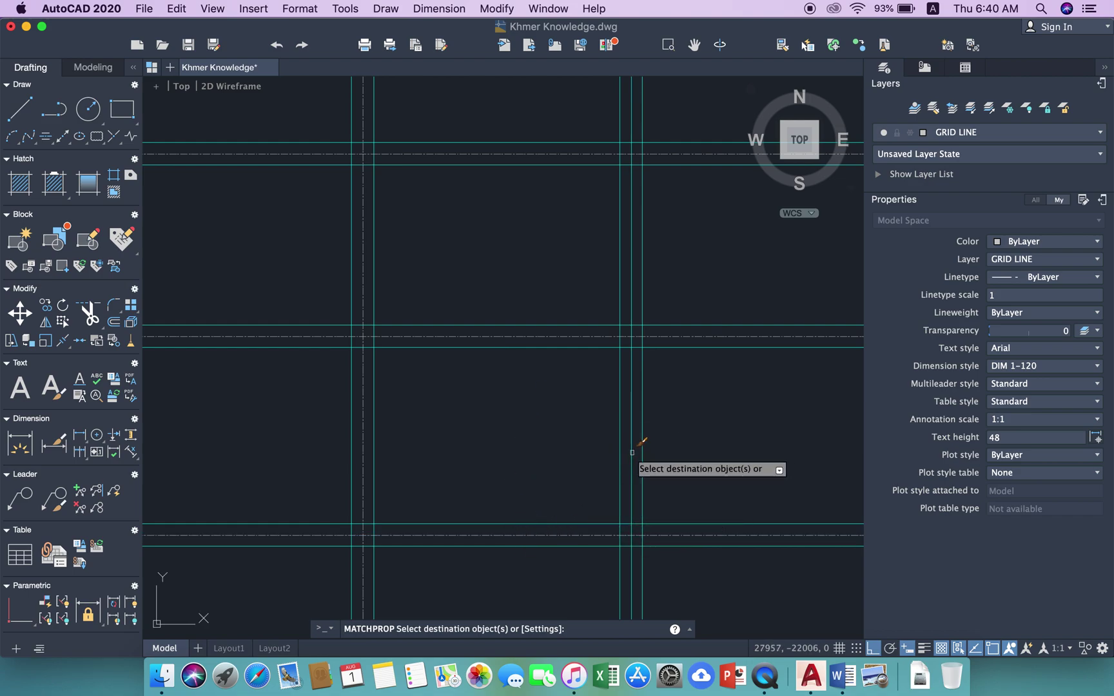
pyautogui.scroll(-3, 677, 438)
pyautogui.scroll(-2, 678, 439)
pyautogui.moveTo(678, 438); pyautogui.dragTo(601, 391, button='middle')
pyautogui.scroll(3, 612, 496)
pyautogui.scroll(4, 616, 501)
pyautogui.scroll(-2, 611, 508)
pyautogui.scroll(5, 676, 442)
pyautogui.scroll(-2, 608, 404)
pyautogui.click(613, 394)
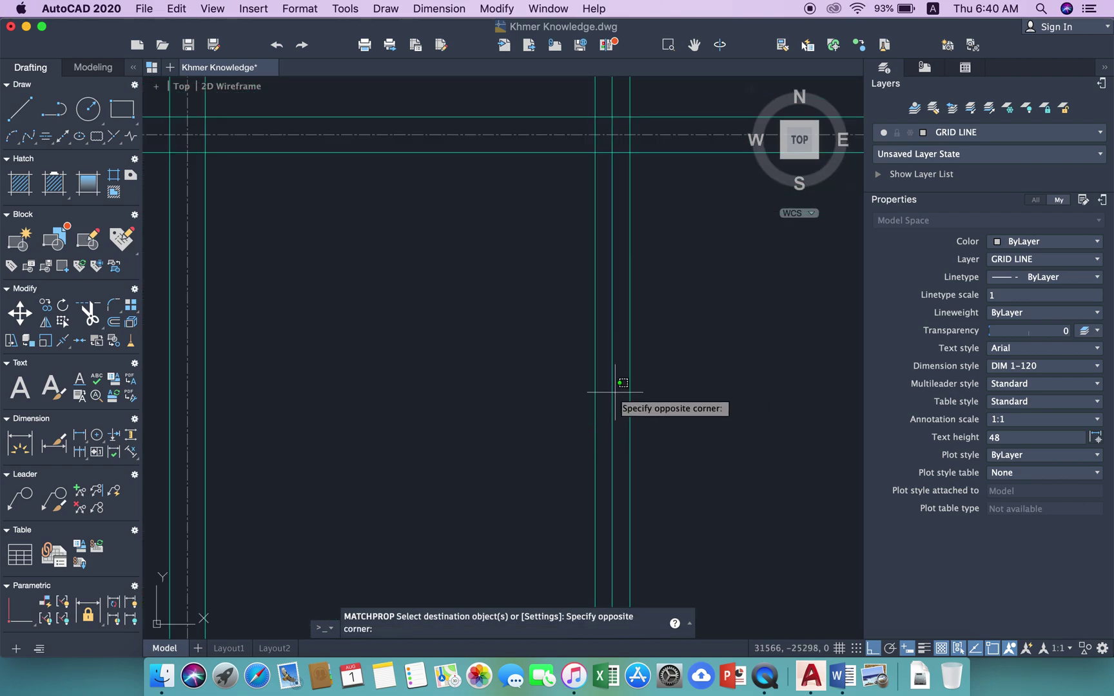
pyautogui.scroll(-2, 444, 386)
pyautogui.scroll(-2, 576, 430)
pyautogui.scroll(-2, 617, 385)
pyautogui.scroll(5, 704, 415)
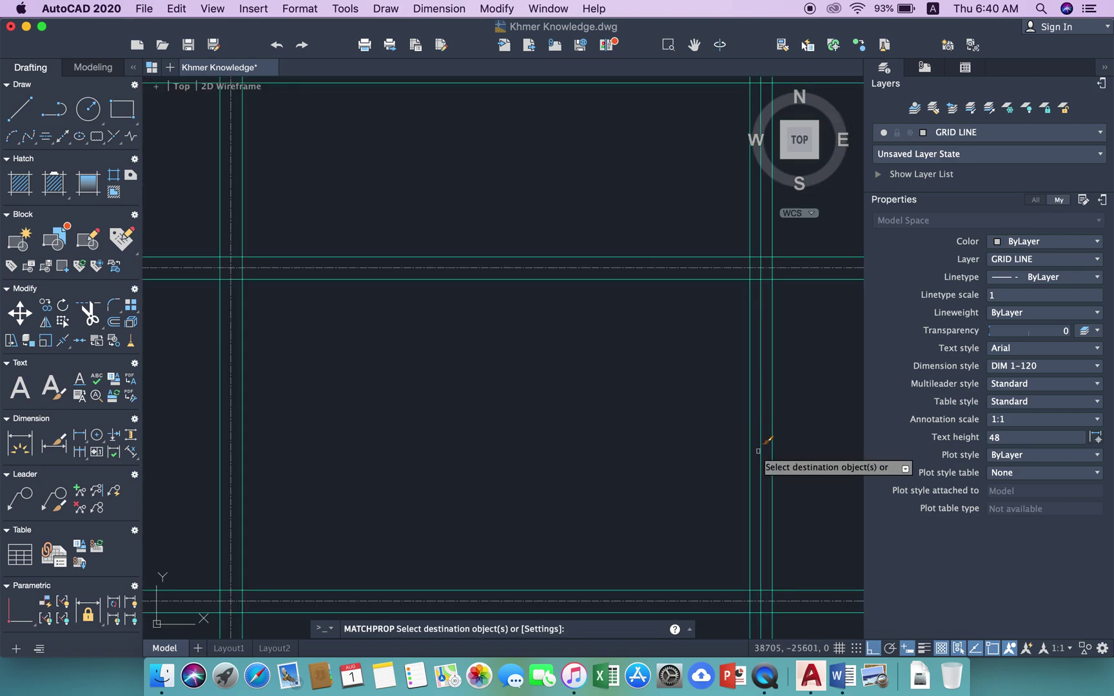
pyautogui.scroll(-3, 754, 445)
pyautogui.scroll(-3, 748, 425)
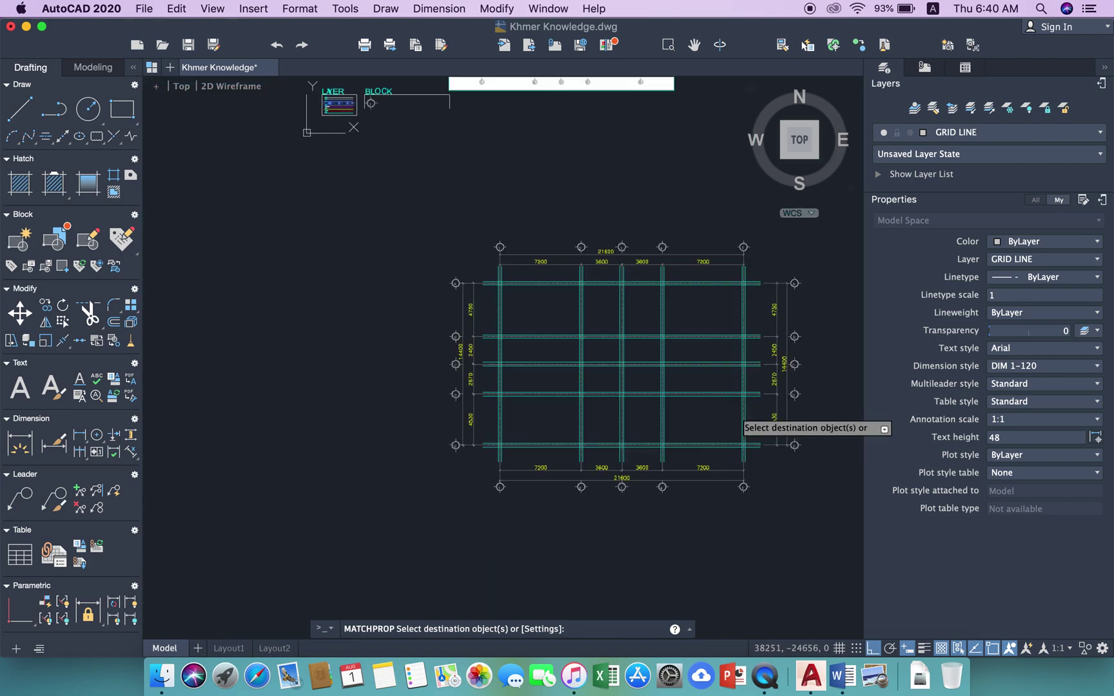
pyautogui.scroll(2, 617, 356)
# Step: Stop copying properties and isolate the centre-line grid layer with LAYISO
pyautogui.press('Escape')
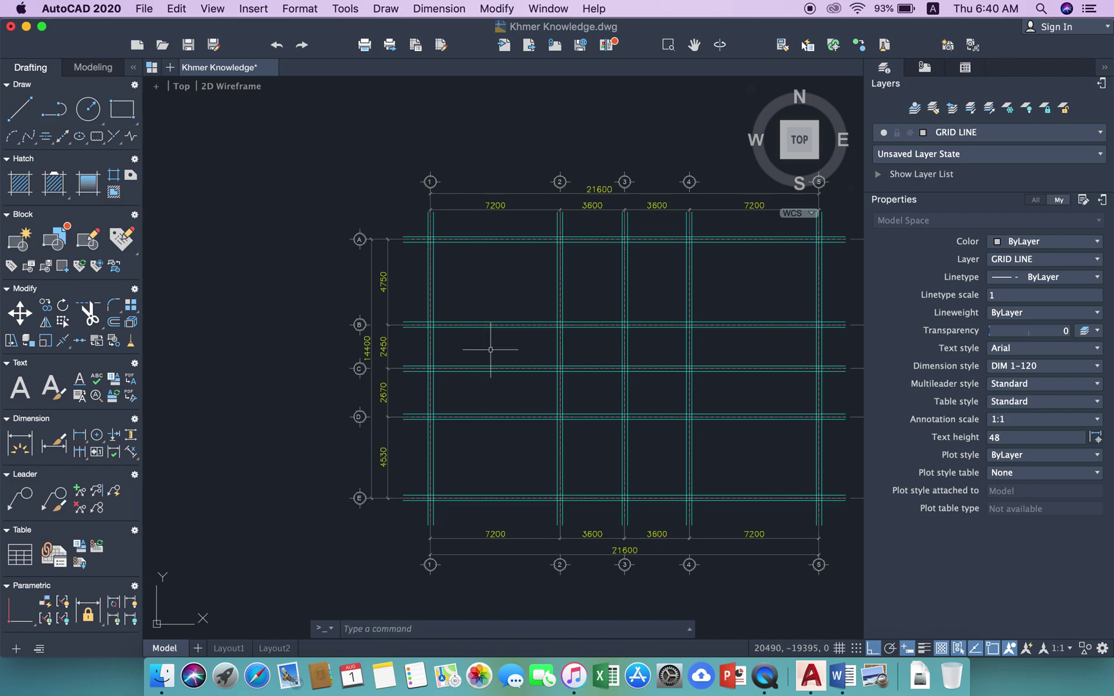
pyautogui.scroll(2, 490, 350)
pyautogui.scroll(2, 510, 330)
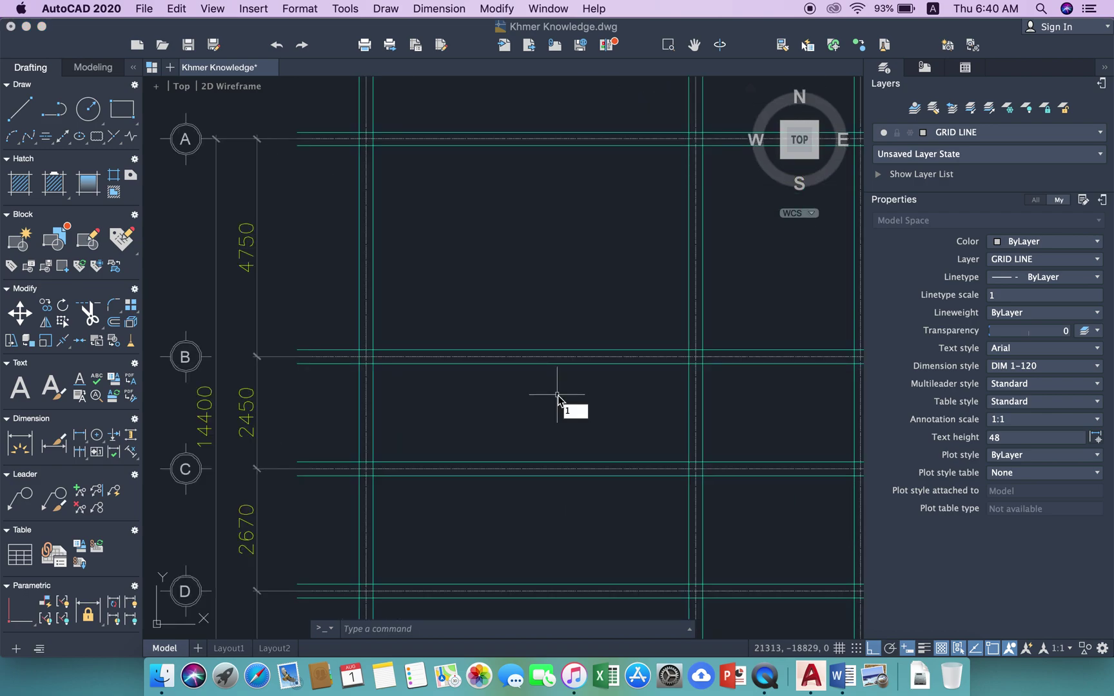
pyautogui.write('layiso')
pyautogui.press('Return')
pyautogui.scroll(4, 557, 394)
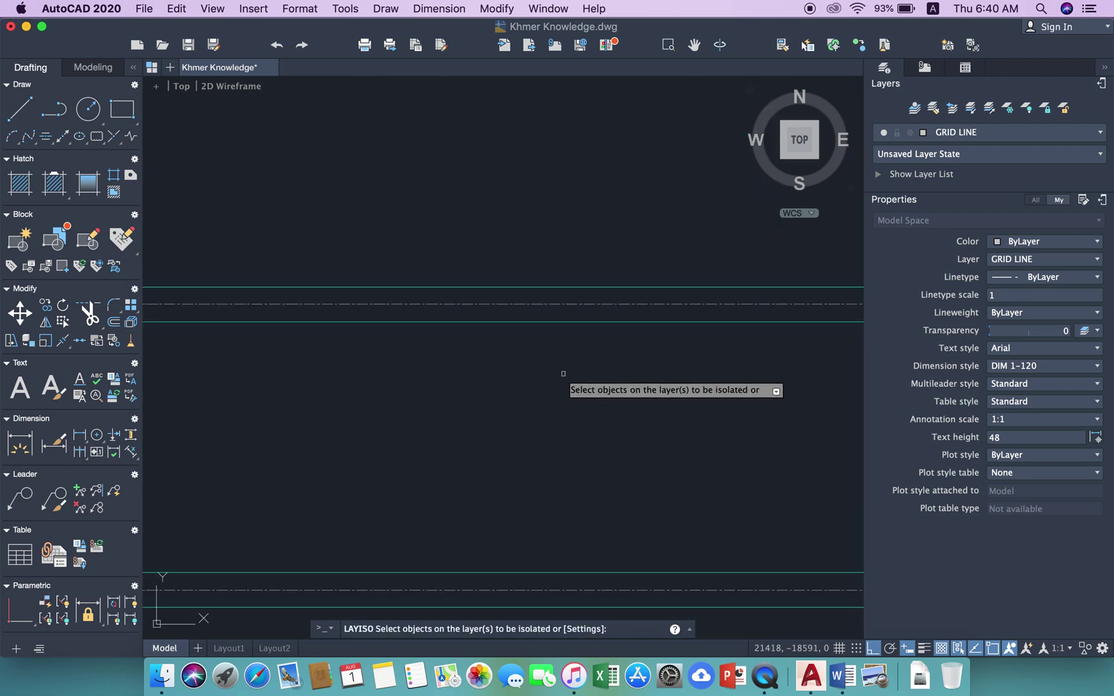
pyautogui.click(603, 306)
pyautogui.press('Return')
# Step: Give the ten grid lines a linetype scale of 450
pyautogui.scroll(-2, 606, 309)
pyautogui.scroll(-2, 613, 326)
pyautogui.scroll(-2, 620, 341)
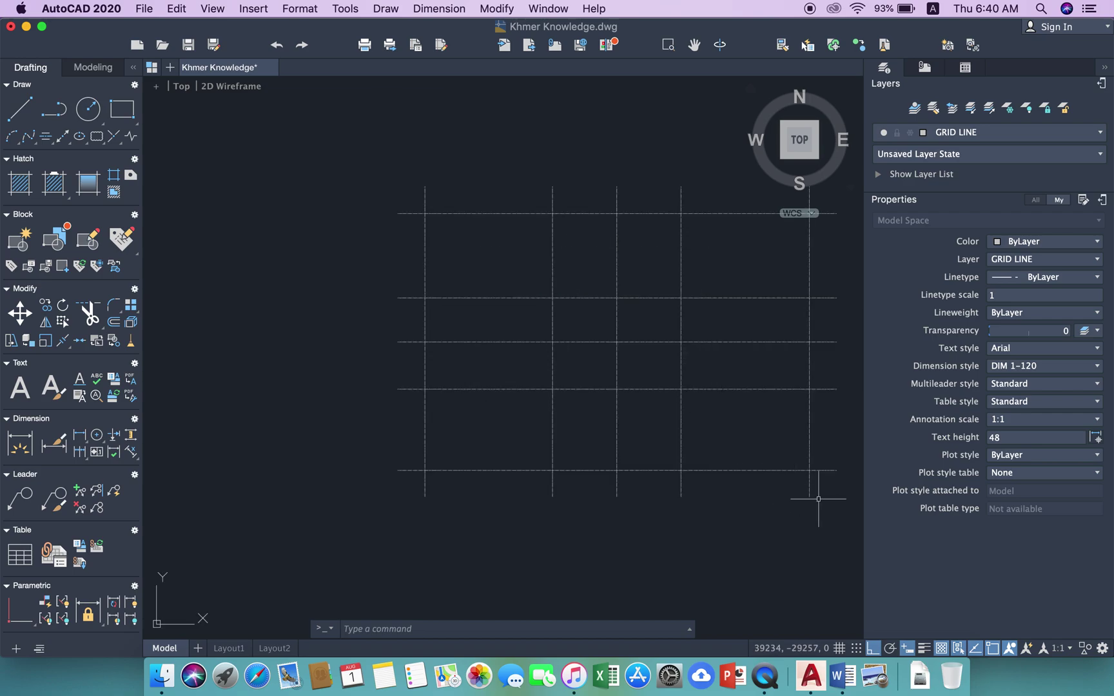
pyautogui.click(818, 498)
pyautogui.click(367, 148)
pyautogui.write('45')
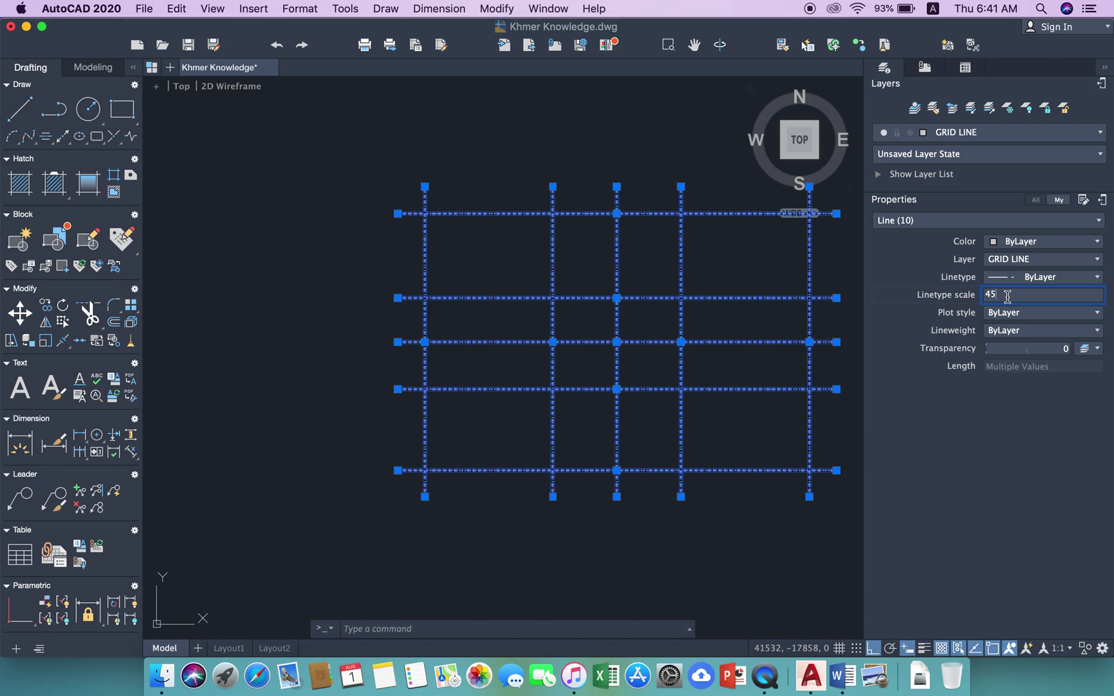
pyautogui.write('0')
pyautogui.press('Return')
pyautogui.moveTo(851, 321); pyautogui.dragTo(707, 328, button='middle')
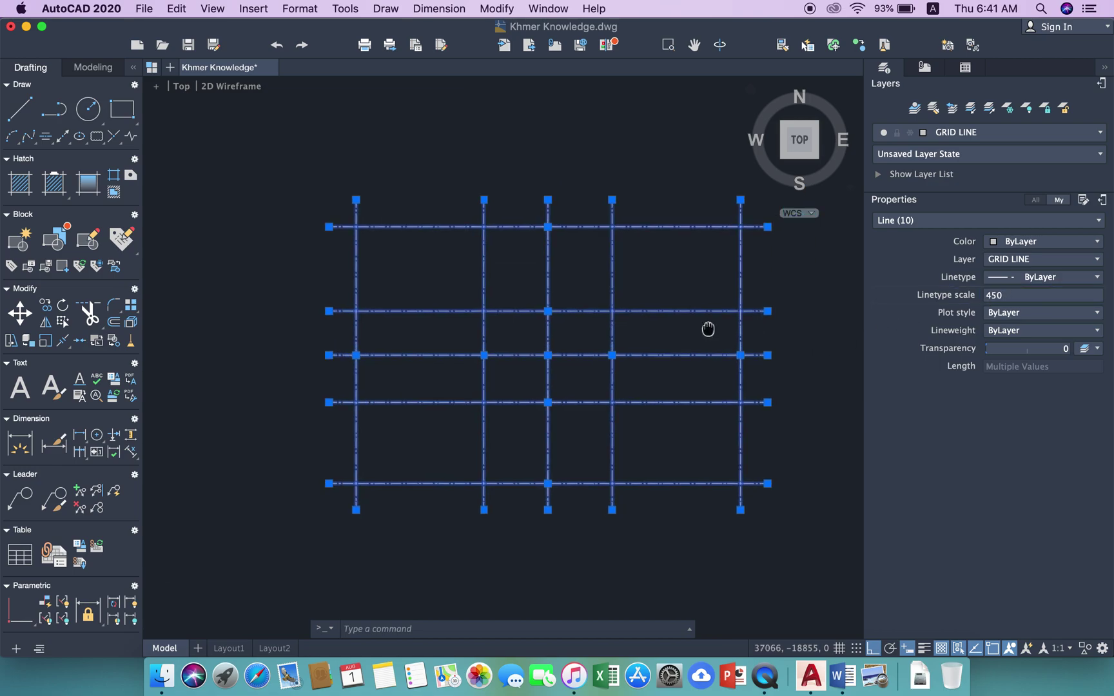
pyautogui.press('Escape')
# Step: Turn all layers back on with LAYON
pyautogui.write('layon')
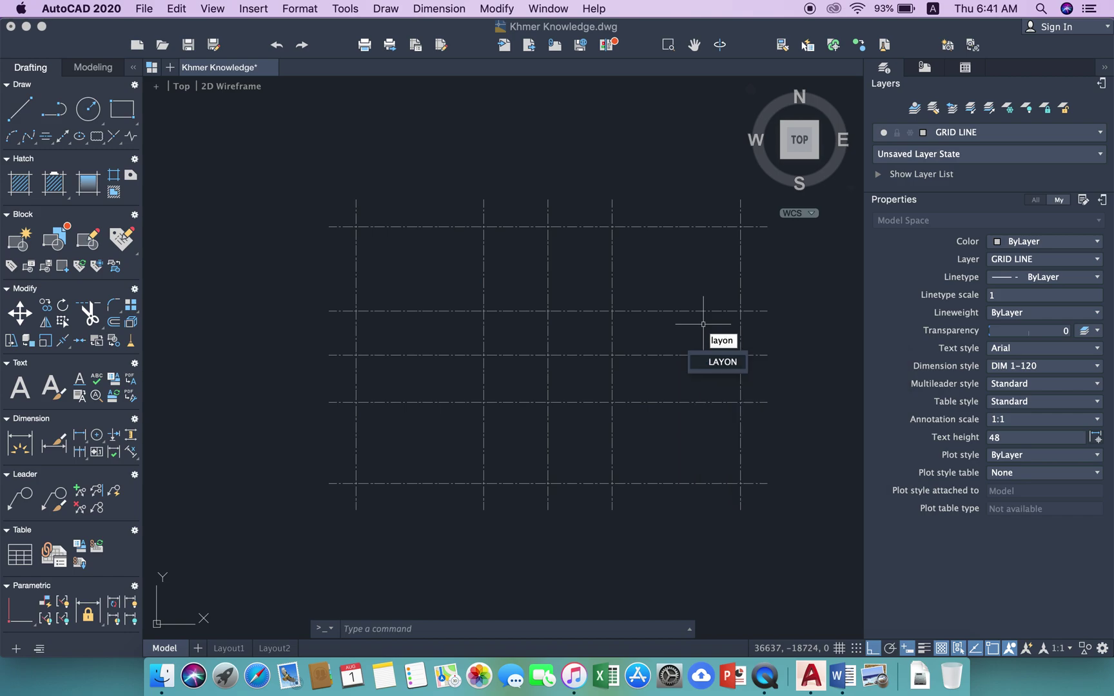
pyautogui.press('Return')
pyautogui.scroll(3, 684, 269)
pyautogui.scroll(5, 529, 286)
pyautogui.moveTo(515, 303); pyautogui.dragTo(527, 307, button='middle')
# Step: Isolate the CON layer by picking one of its offset lines
pyautogui.write('1')
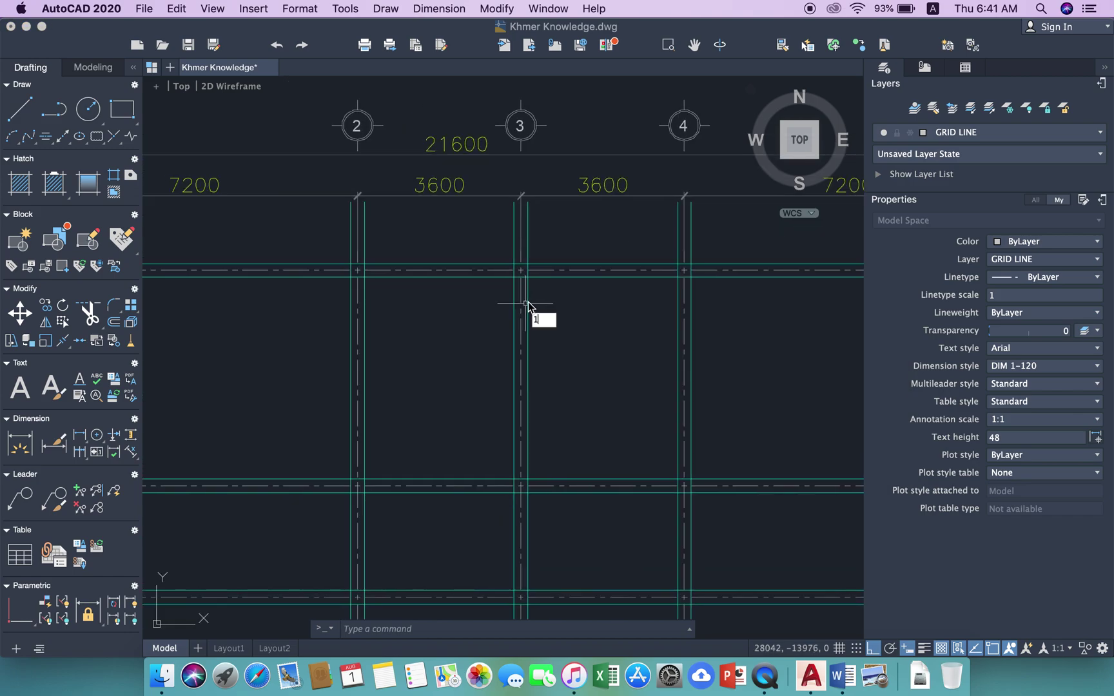
pyautogui.write('layiso')
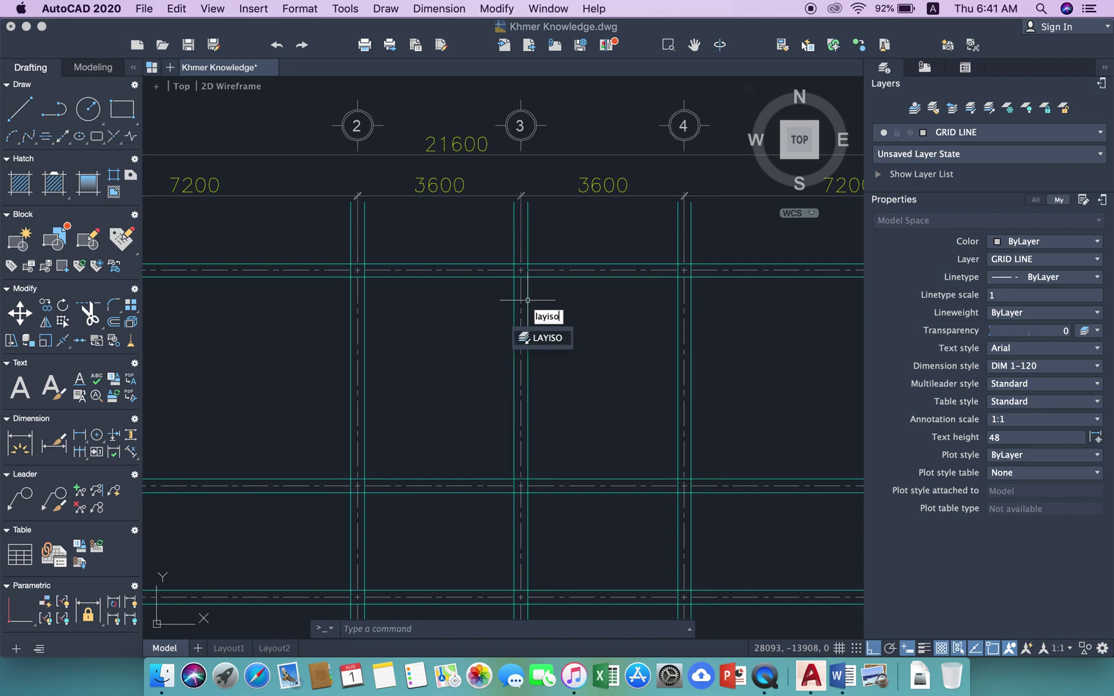
pyautogui.press('Return')
pyautogui.scroll(3, 527, 278)
pyautogui.click(571, 250)
pyautogui.press('Return')
# Step: Trim the top ends of the vertical CON lines using the grid lines as cutting edges
pyautogui.scroll(-2, 536, 257)
pyautogui.scroll(-3, 536, 257)
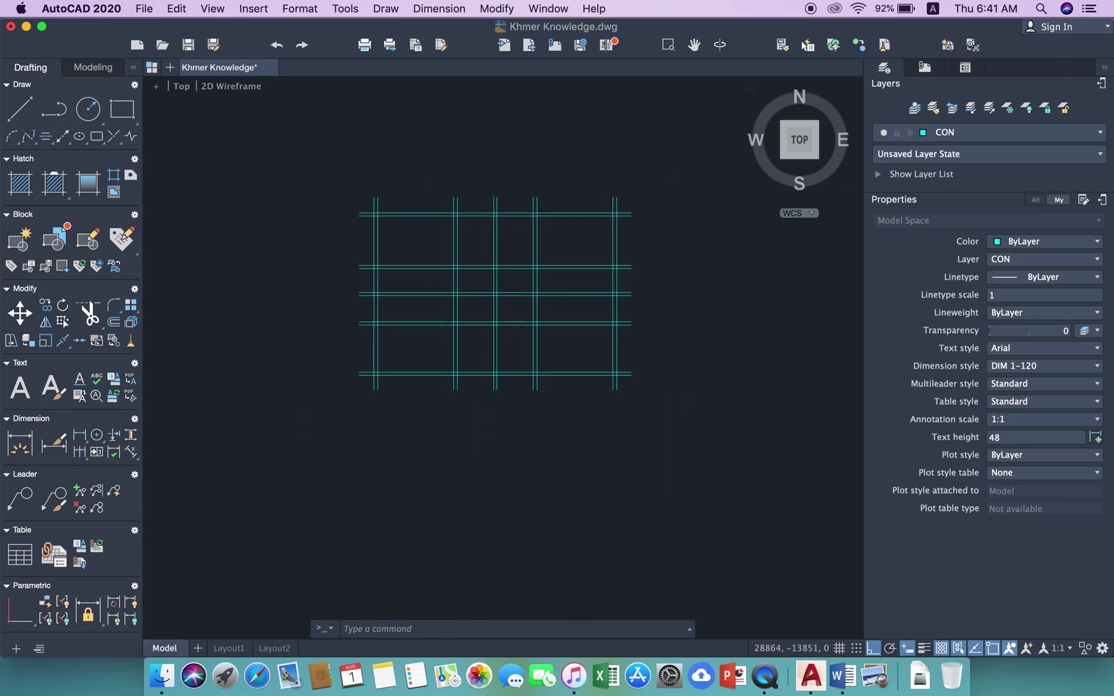
pyautogui.click(668, 401)
pyautogui.click(348, 149)
pyautogui.scroll(3, 353, 165)
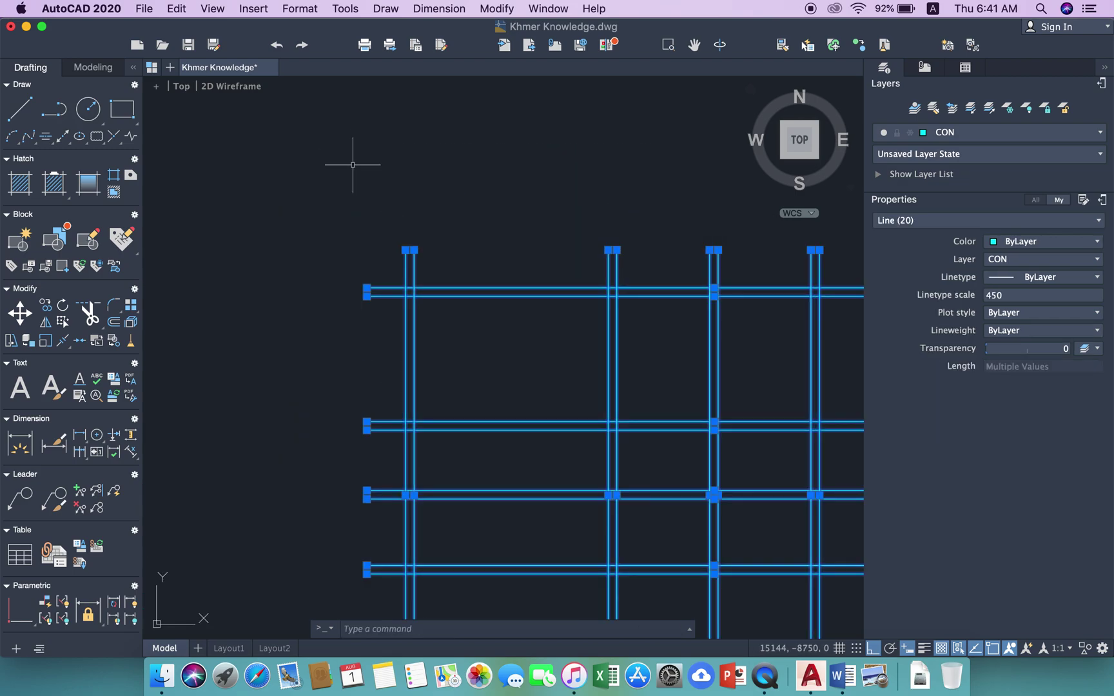
pyautogui.write('tr')
pyautogui.press('Return')
pyautogui.scroll(-3, 390, 219)
pyautogui.click(613, 244)
pyautogui.click(336, 209)
# Step: Trim the bottom and left-hand CON line stubs flush with the outer beams
pyautogui.click(648, 477)
pyautogui.click(574, 192)
pyautogui.scroll(2, 596, 376)
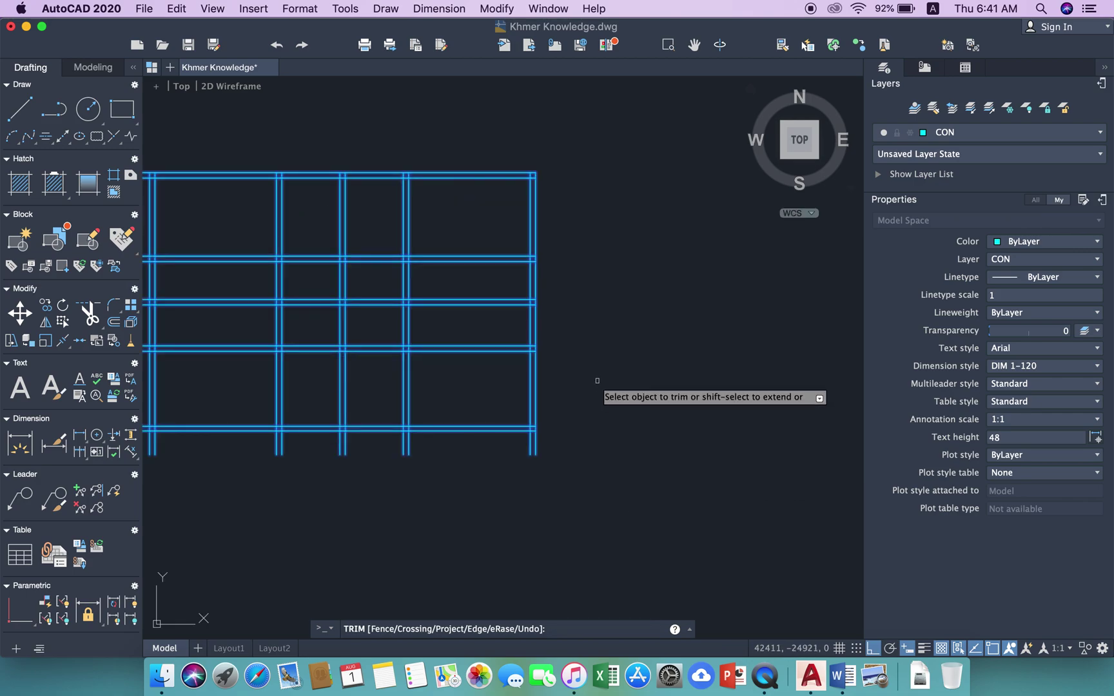
pyautogui.moveTo(596, 375); pyautogui.dragTo(700, 385, button='middle')
pyautogui.click(648, 448)
pyautogui.click(250, 424)
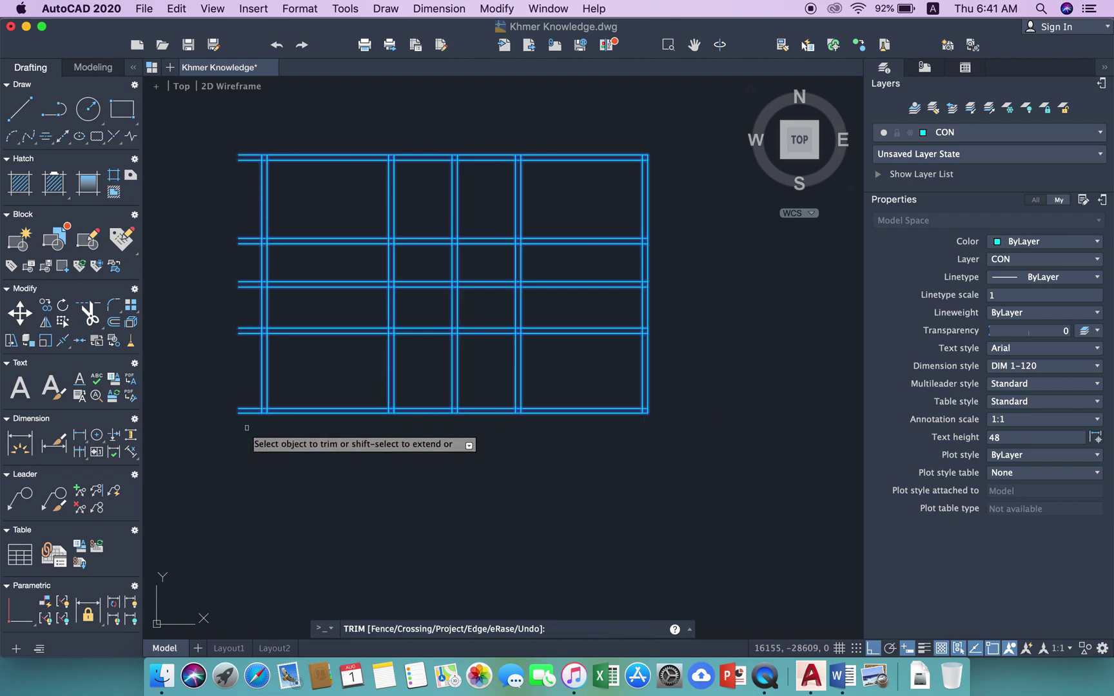
pyautogui.click(200, 161)
pyautogui.press('Escape')
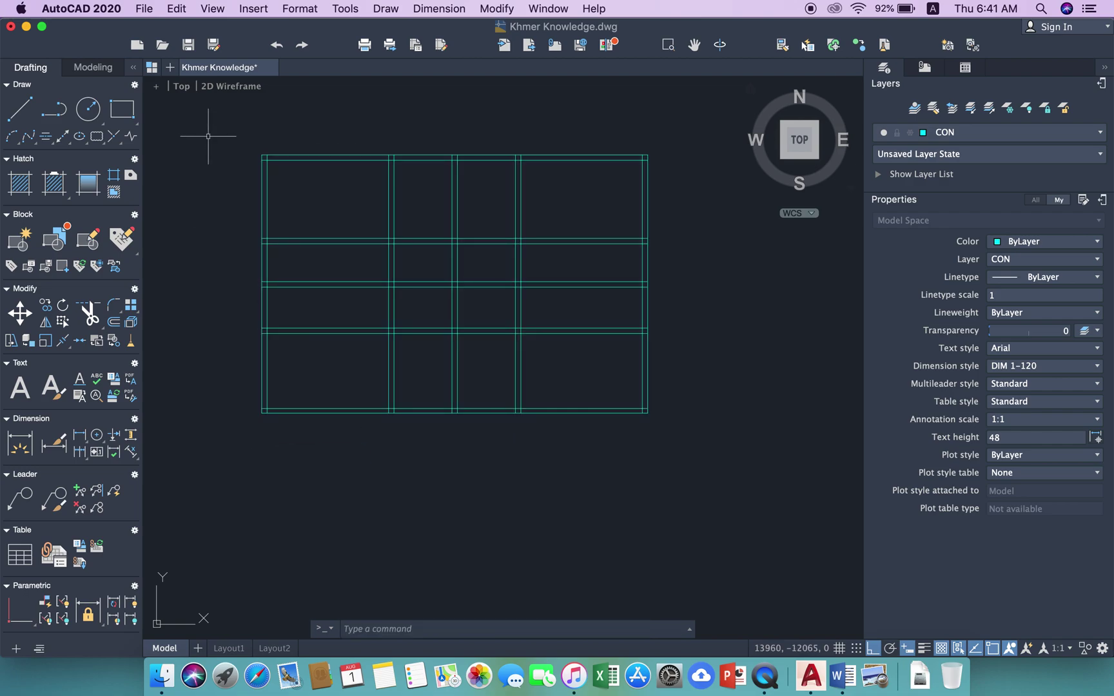
pyautogui.moveTo(199, 124); pyautogui.dragTo(328, 256, button='middle')
pyautogui.press('Return')
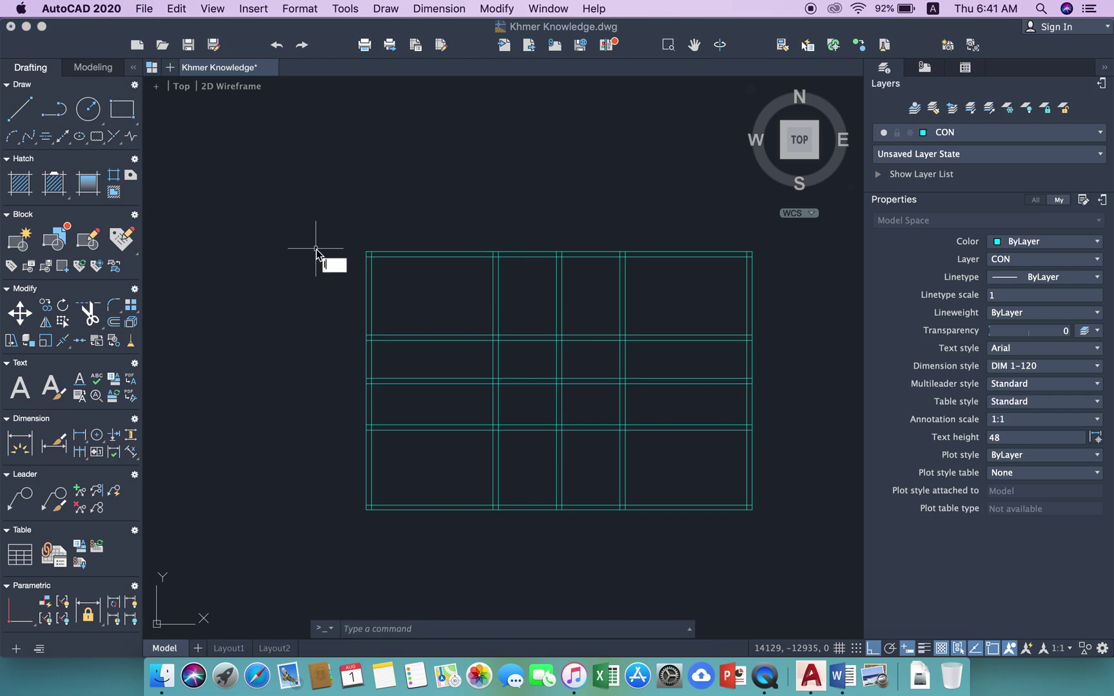
pyautogui.write('layon')
# Step: Restore all layers with LAYON so the grid bubbles and dimensions reappear
pyautogui.press('Return')
pyautogui.scroll(2, 447, 236)
pyautogui.scroll(2, 423, 249)
pyautogui.scroll(2, 462, 268)
pyautogui.scroll(4, 461, 268)
pyautogui.moveTo(355, 277); pyautogui.dragTo(525, 278, button='middle')
pyautogui.scroll(-2, 524, 278)
pyautogui.scroll(1, 260, 288)
pyautogui.scroll(-3, 260, 287)
pyautogui.scroll(2, 368, 278)
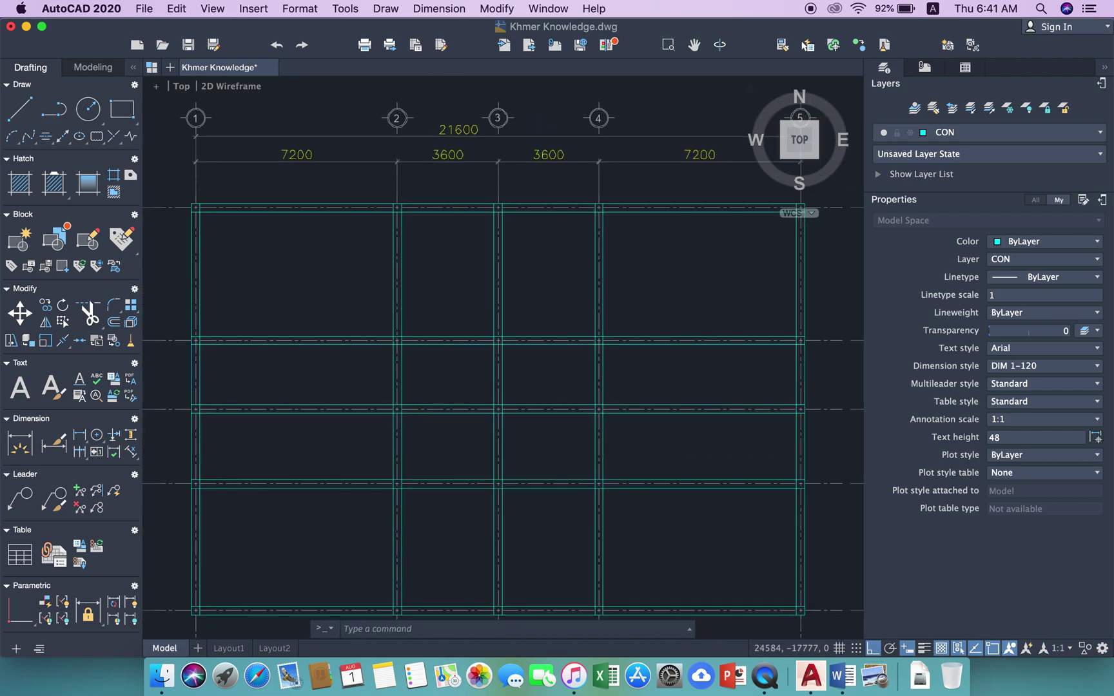
pyautogui.scroll(-2, 433, 315)
# Step: Compare the grid against the reference floor-plan image, then return to the dimensioned grid
pyautogui.moveTo(435, 278); pyautogui.dragTo(438, 459, button='middle')
pyautogui.scroll(3, 397, 179)
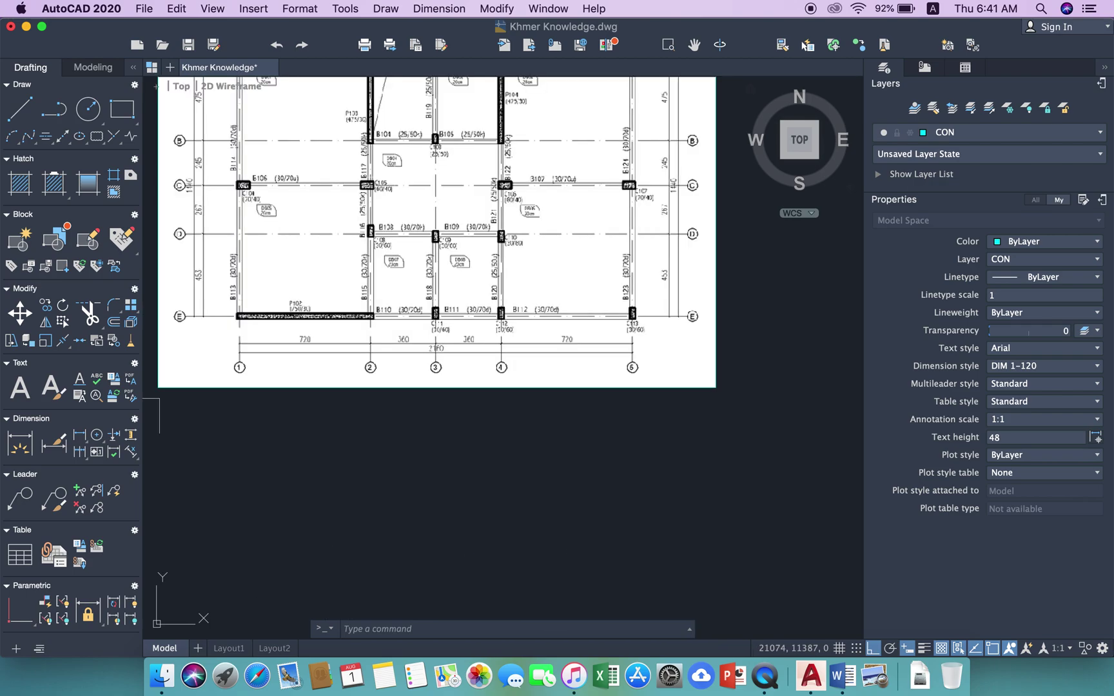
pyautogui.scroll(2, 394, 195)
pyautogui.scroll(-2, 464, 322)
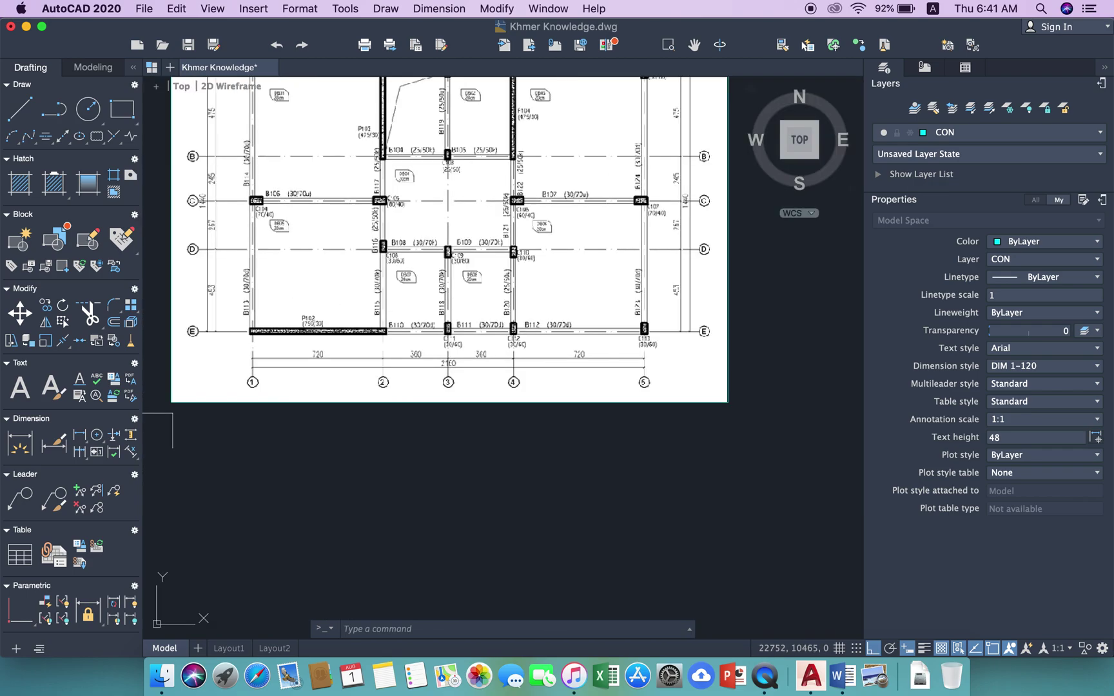
pyautogui.scroll(-2, 464, 373)
pyautogui.scroll(5, 464, 242)
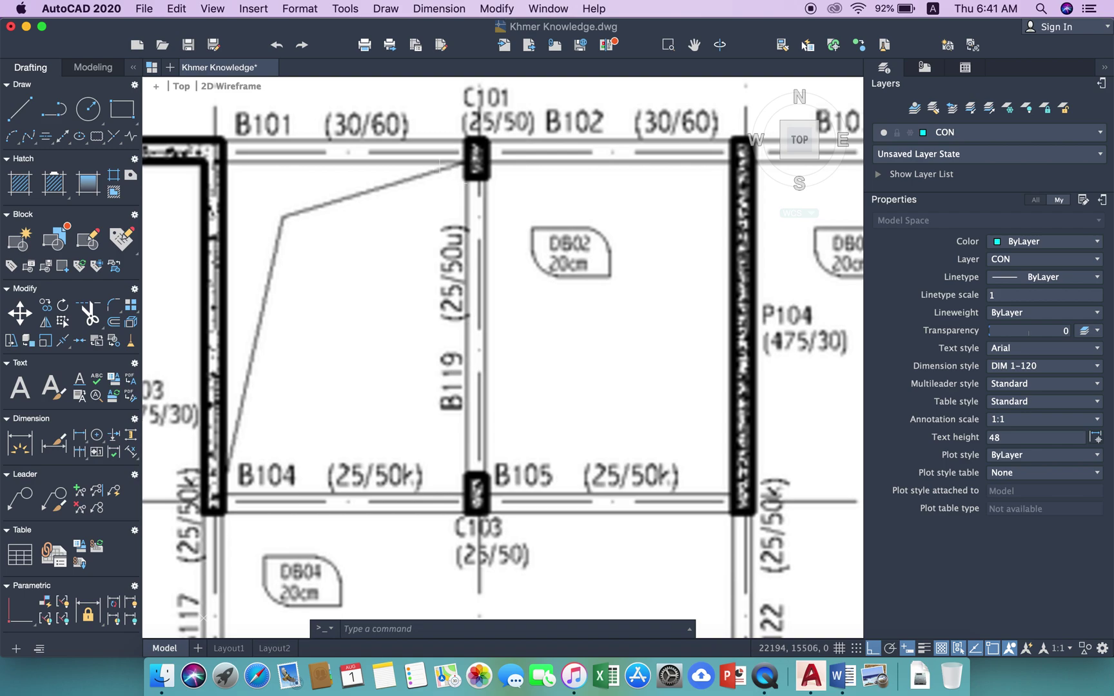
pyautogui.scroll(-2, 438, 323)
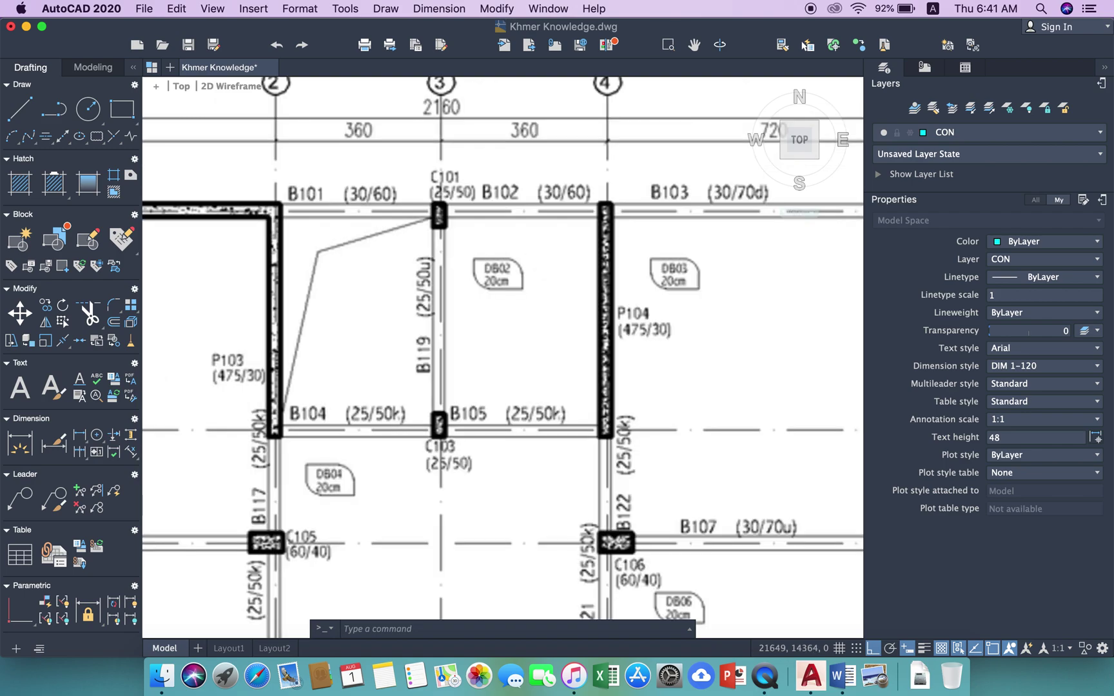
pyautogui.scroll(-3, 438, 322)
pyautogui.scroll(4, 438, 322)
pyautogui.scroll(-1, 438, 322)
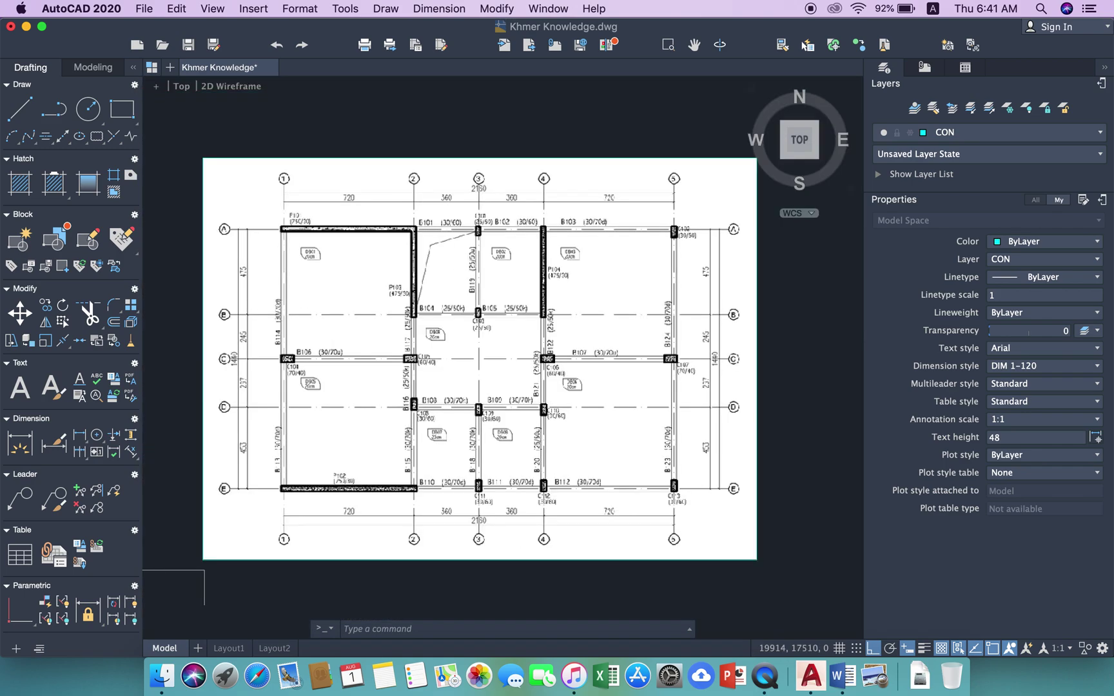
pyautogui.scroll(2, 408, 177)
pyautogui.scroll(-3, 449, 388)
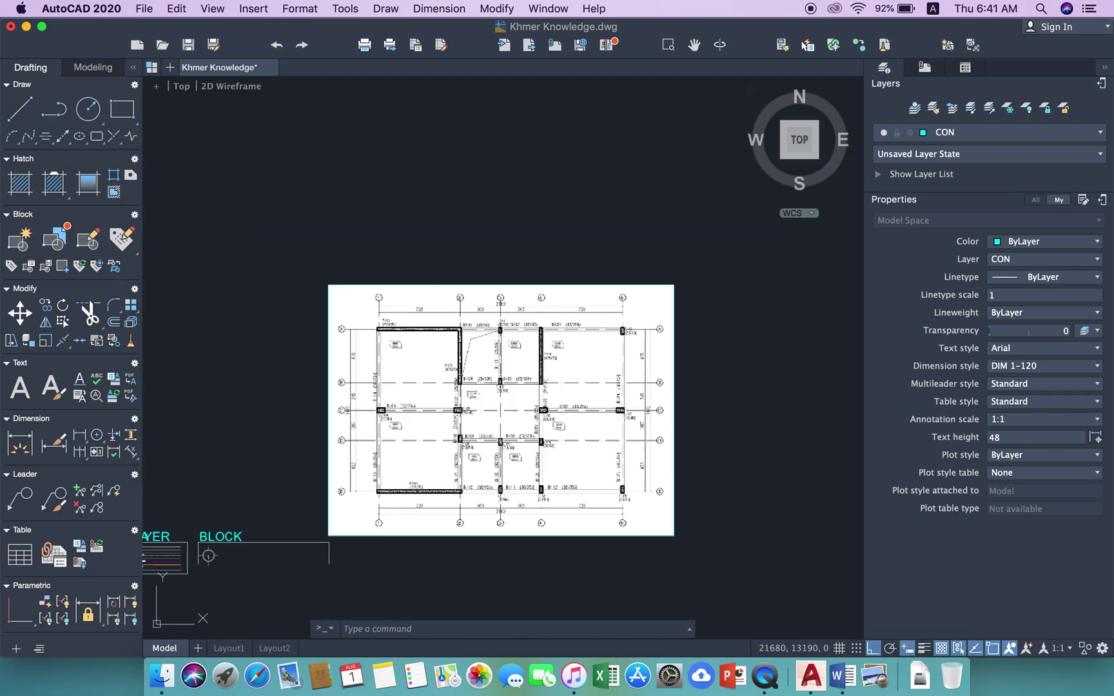
pyautogui.scroll(-1, 449, 388)
pyautogui.scroll(-1, 449, 388)
pyautogui.scroll(-1, 449, 388)
pyautogui.scroll(3, 480, 319)
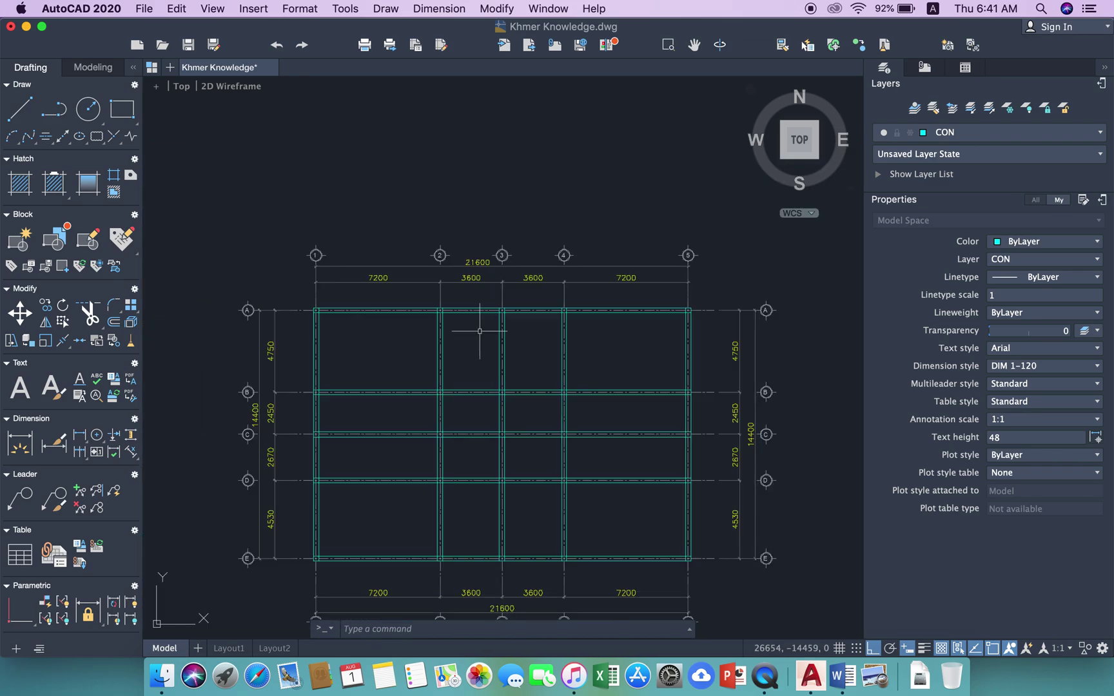
pyautogui.scroll(1, 480, 319)
pyautogui.moveTo(480, 323); pyautogui.dragTo(492, 391, button='middle')
# Step: Draw two slanted lines from the grid 2 intersection via a corner point to grid 3, with Ortho off
pyautogui.write('l')
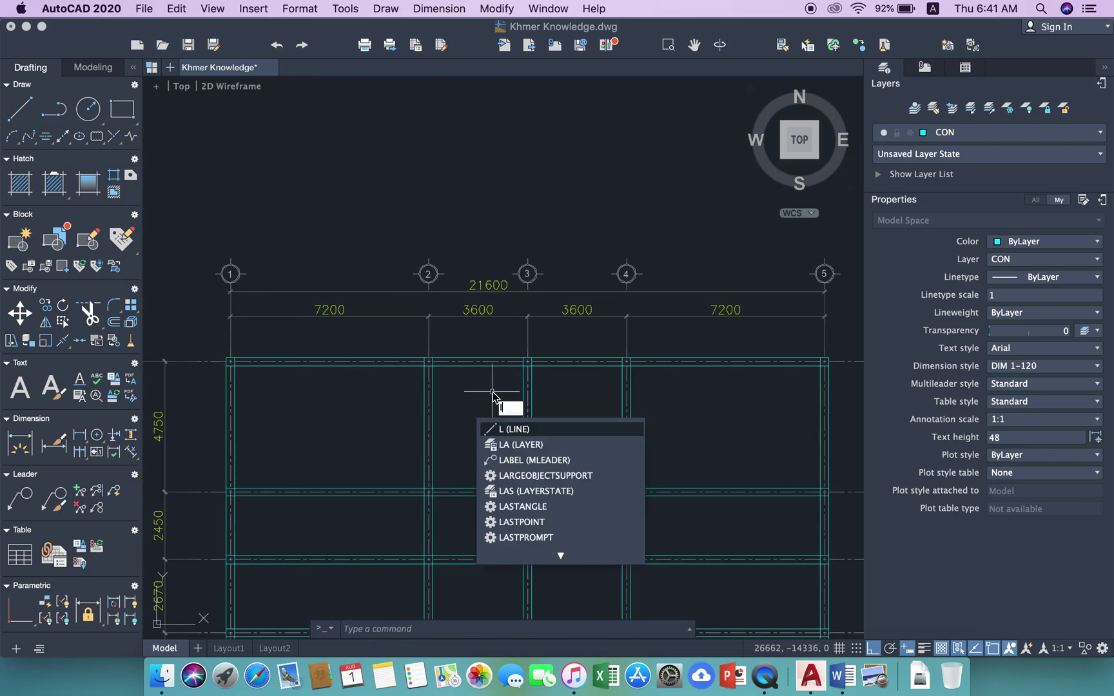
pyautogui.press('Return')
pyautogui.scroll(2, 448, 443)
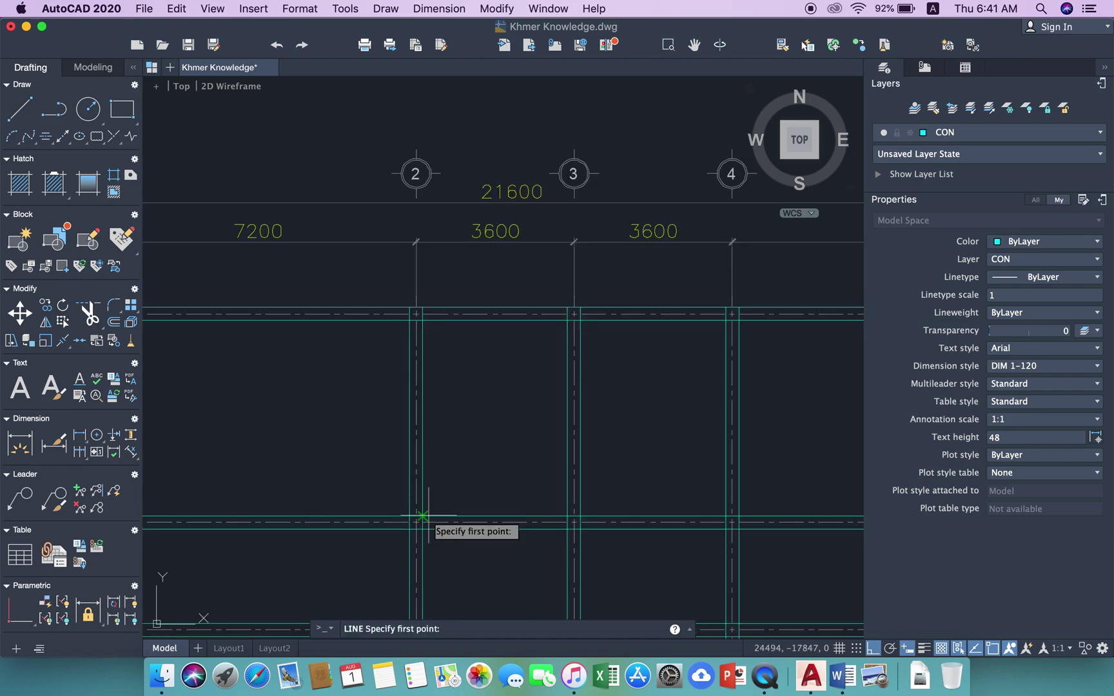
pyautogui.click(384, 516)
pyautogui.click(422, 477)
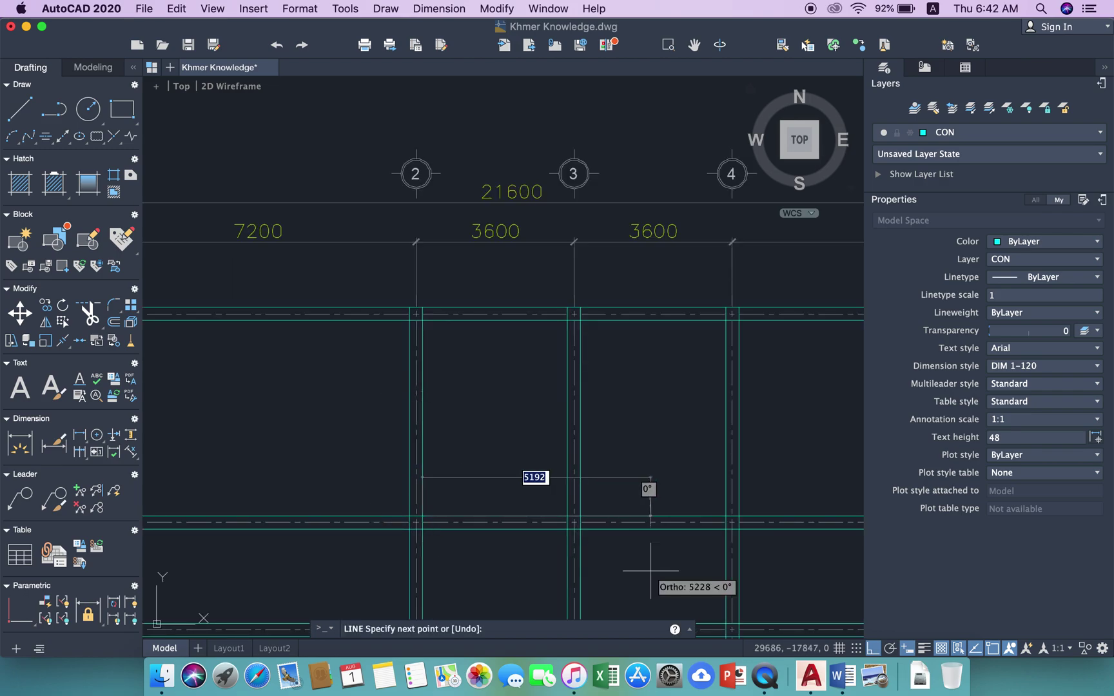
pyautogui.click(873, 649)
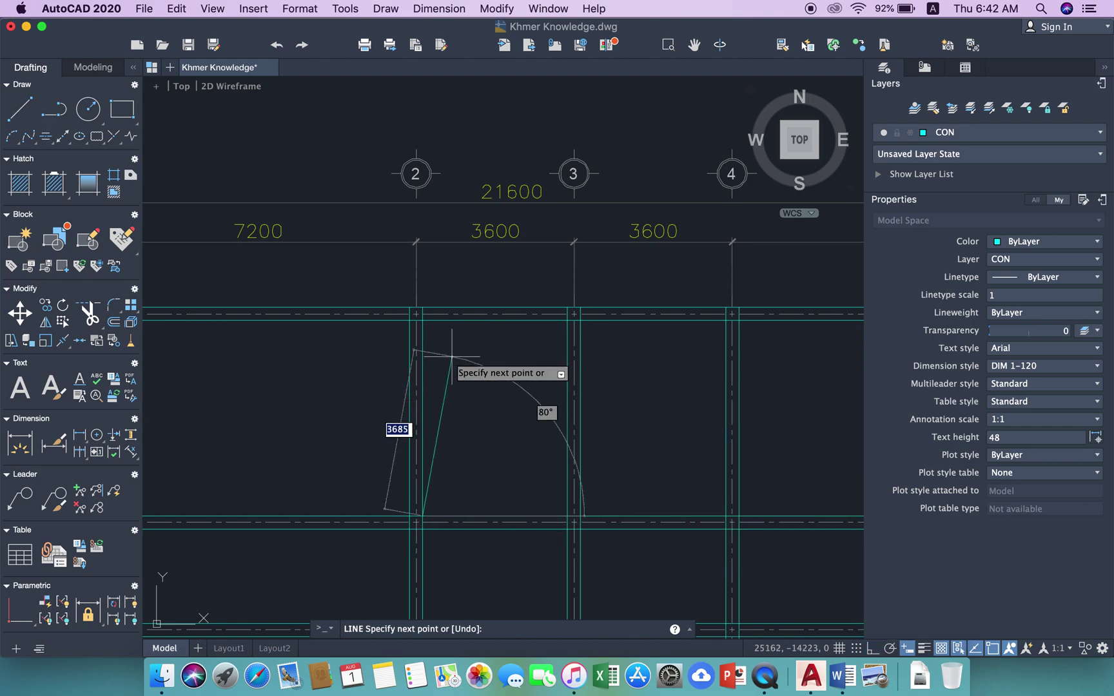
pyautogui.click(451, 355)
pyautogui.scroll(4, 564, 339)
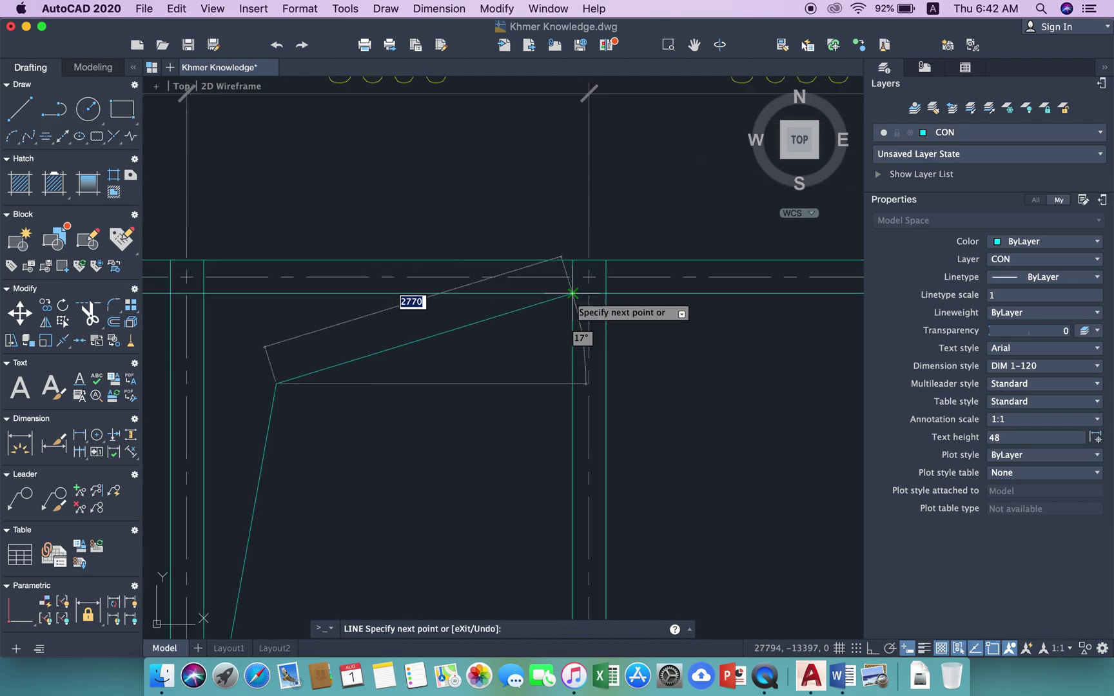
pyautogui.scroll(-1, 546, 300)
pyautogui.scroll(-1, 530, 323)
pyautogui.click(623, 301)
pyautogui.press('Return')
# Step: Hatch the triangular wall area between grids 2 and 3
pyautogui.write('h')
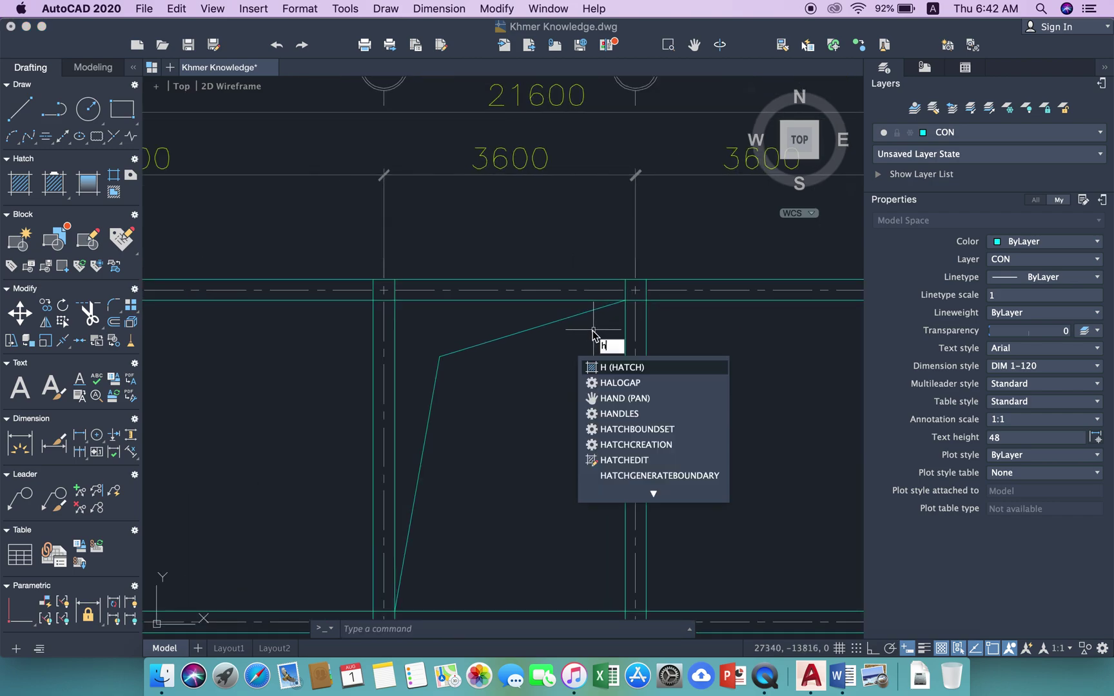
pyautogui.press('Return')
pyautogui.press('Escape')
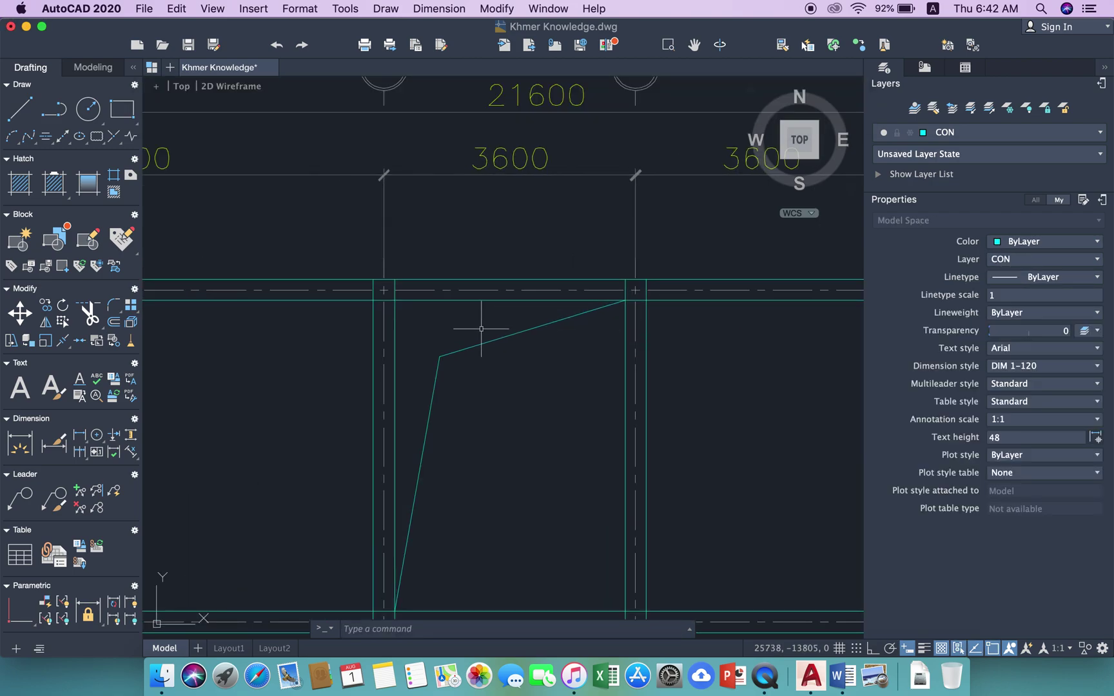
pyautogui.press('Return')
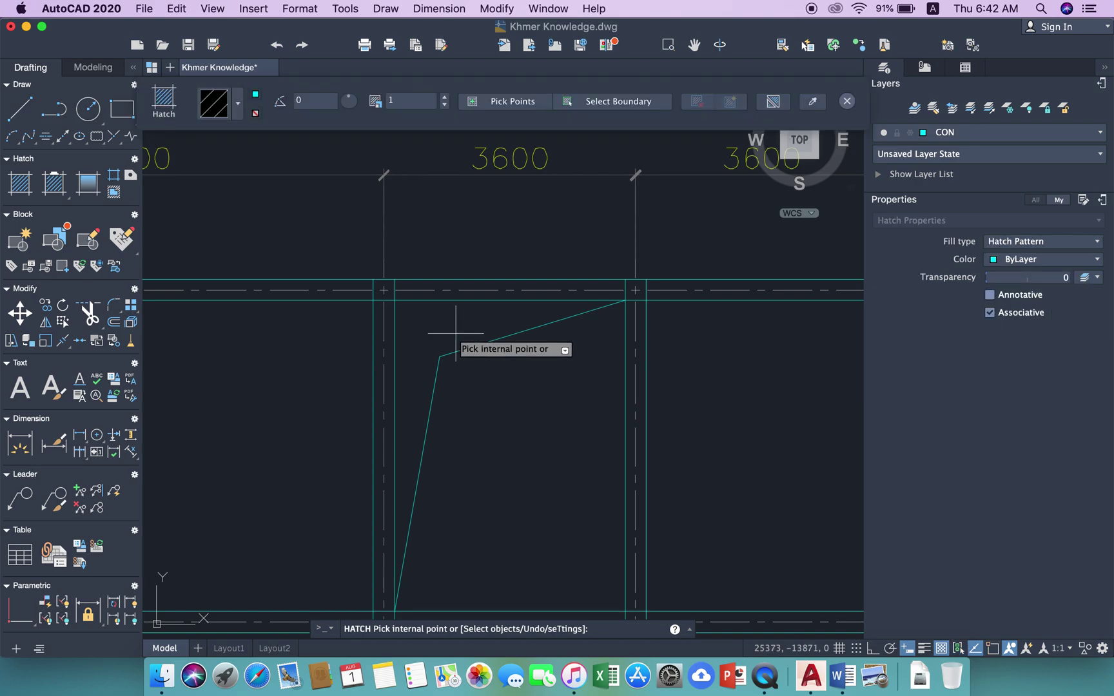
pyautogui.click(443, 335)
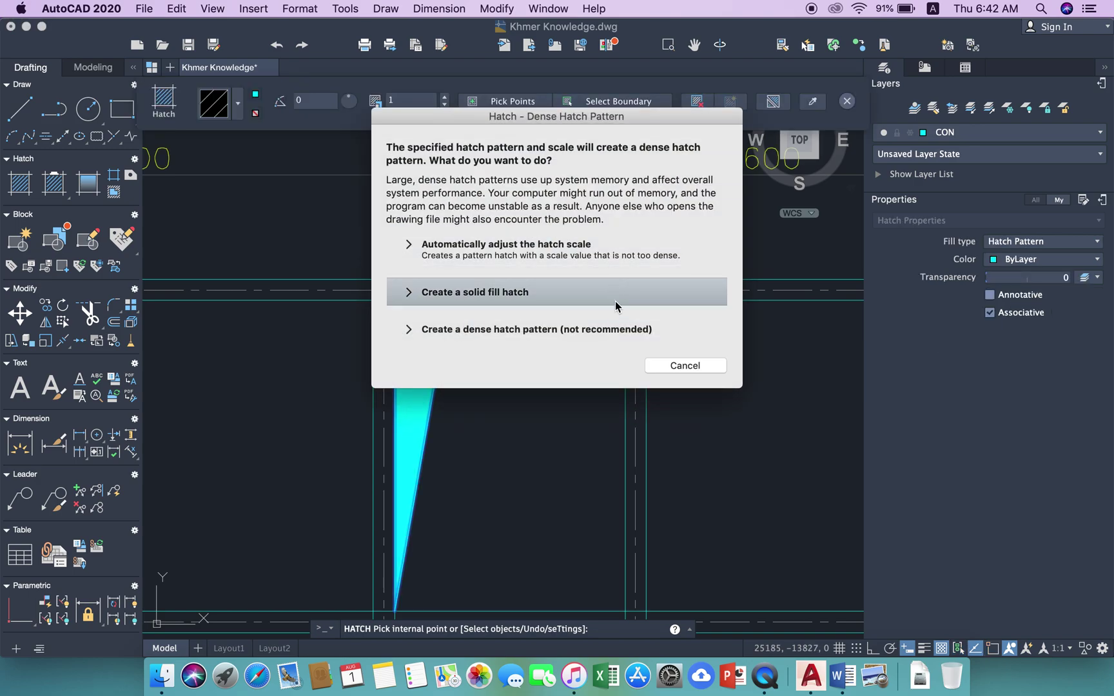
pyautogui.click(486, 257)
pyautogui.press('Return')
# Step: Change the wall hatch to a Solids fill on the HATCH layer
pyautogui.click(444, 341)
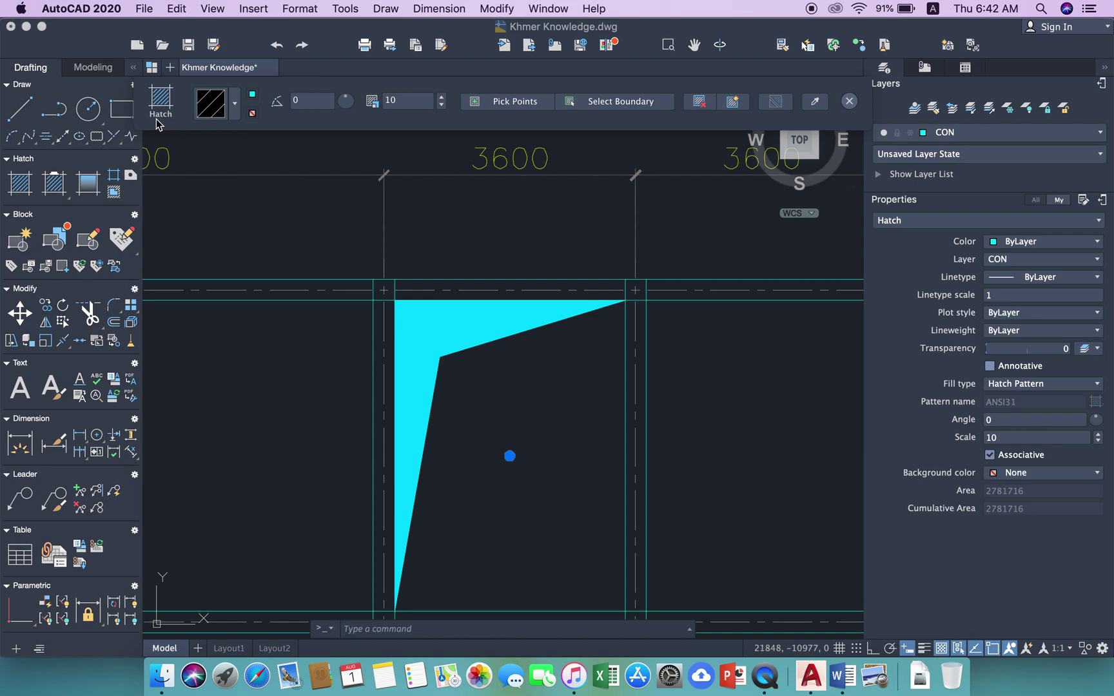
pyautogui.click(239, 114)
pyautogui.click(238, 115)
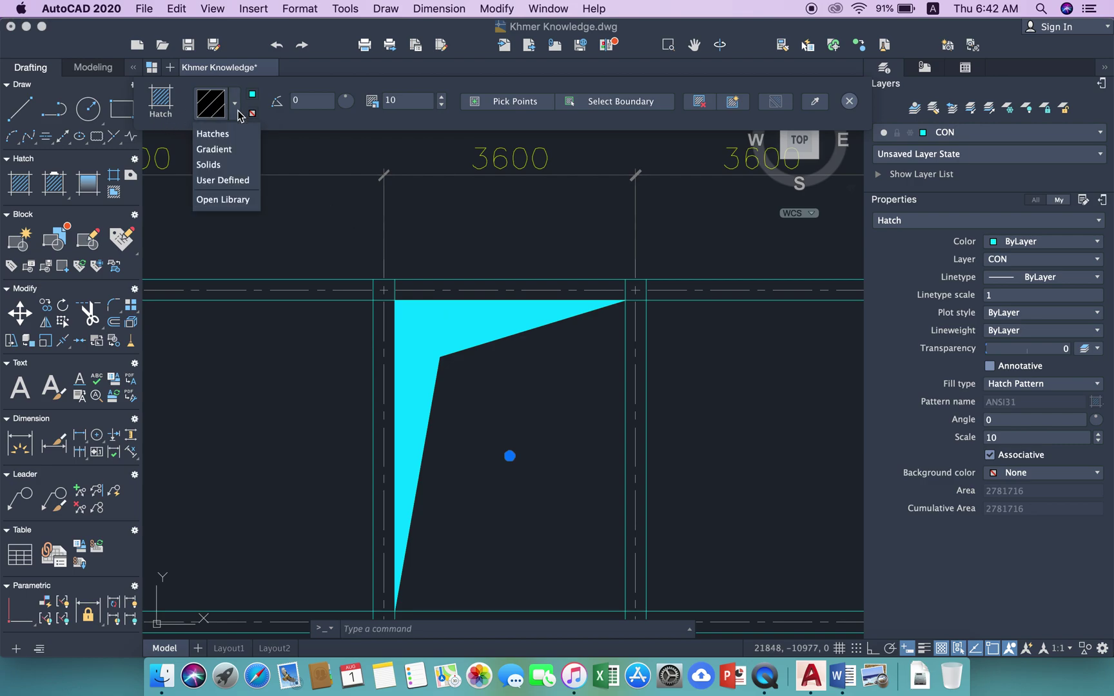
pyautogui.click(221, 165)
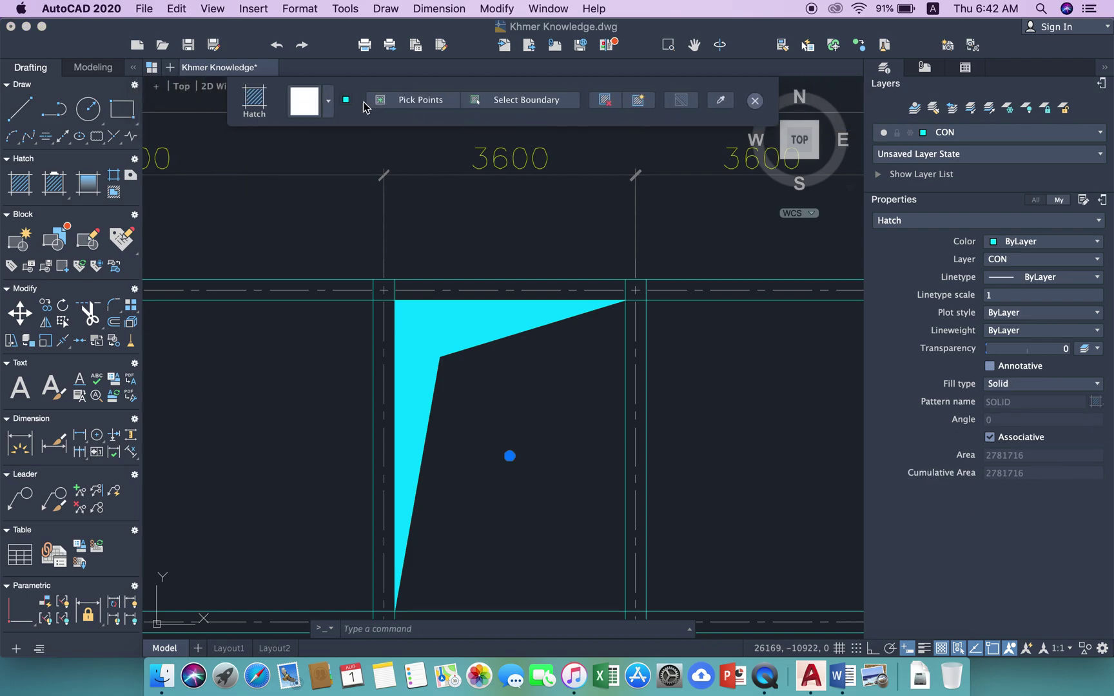
pyautogui.click(328, 106)
pyautogui.click(1060, 134)
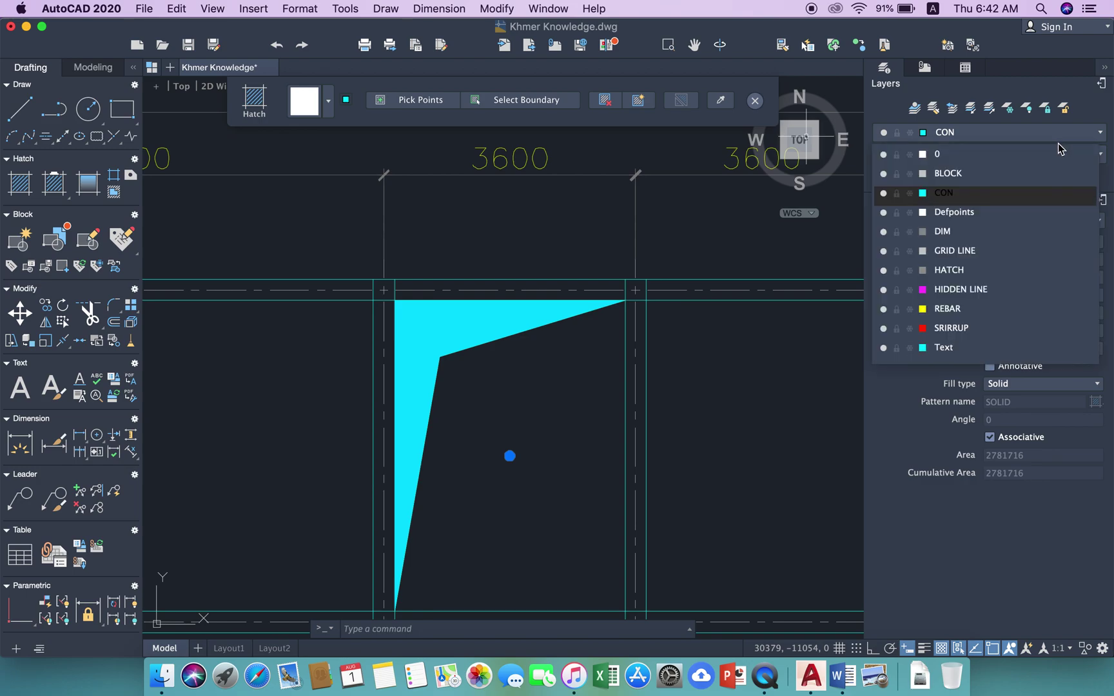
pyautogui.click(930, 270)
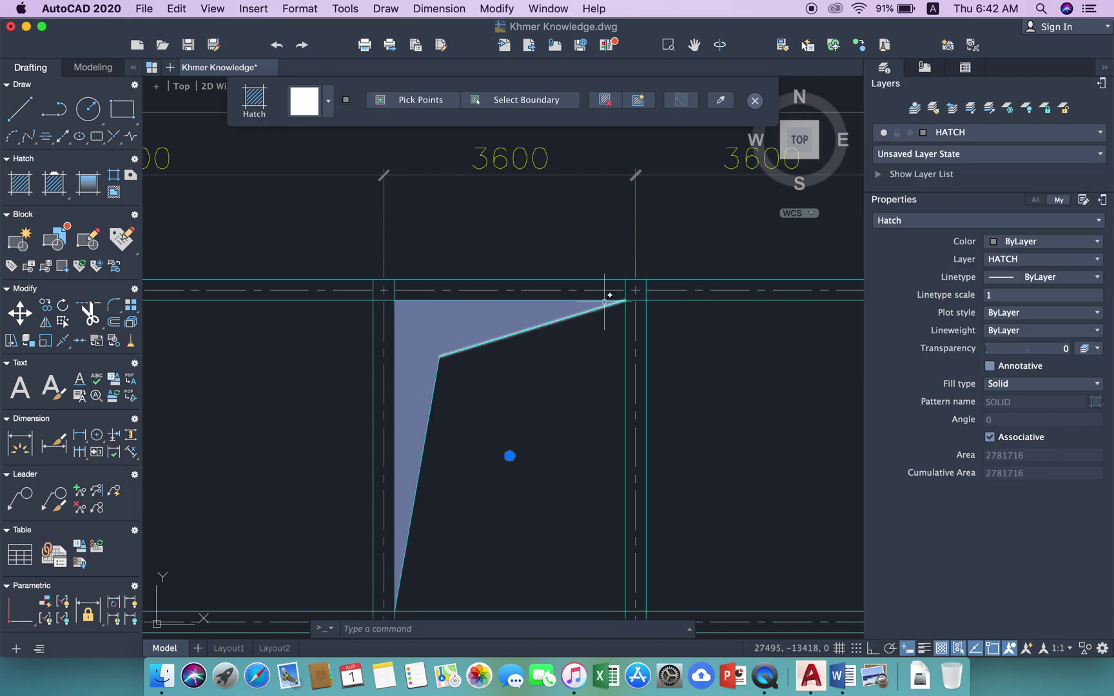
pyautogui.scroll(-4, 622, 303)
pyautogui.press('Escape')
pyautogui.scroll(-2, 623, 303)
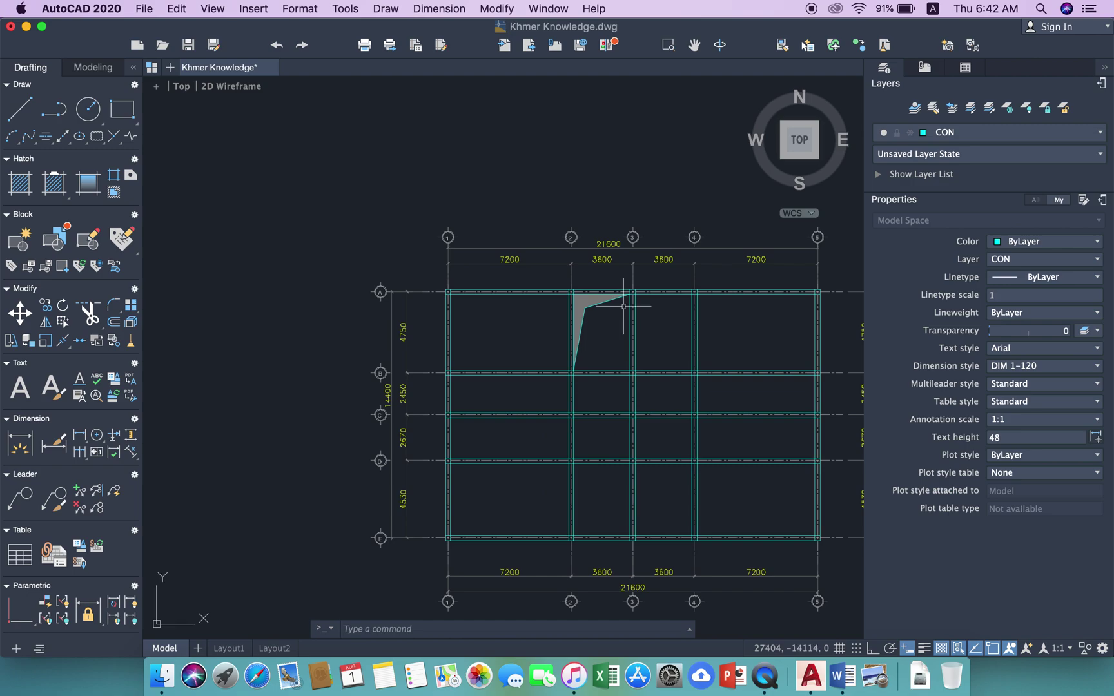
pyautogui.scroll(-2, 574, 210)
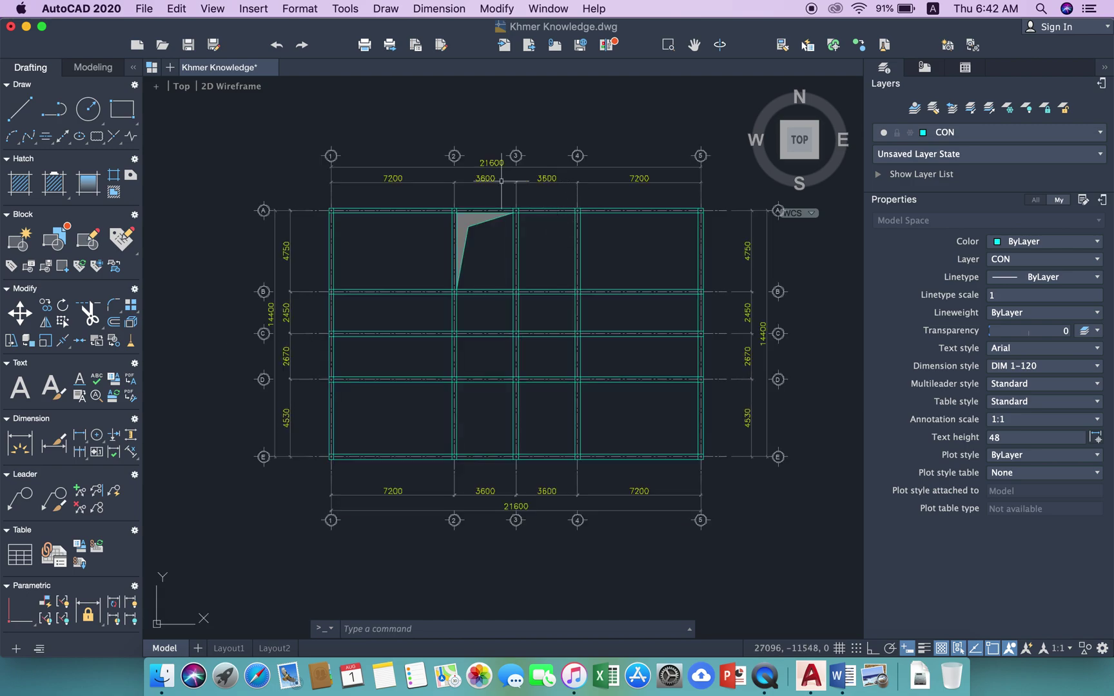
pyautogui.scroll(3, 341, 217)
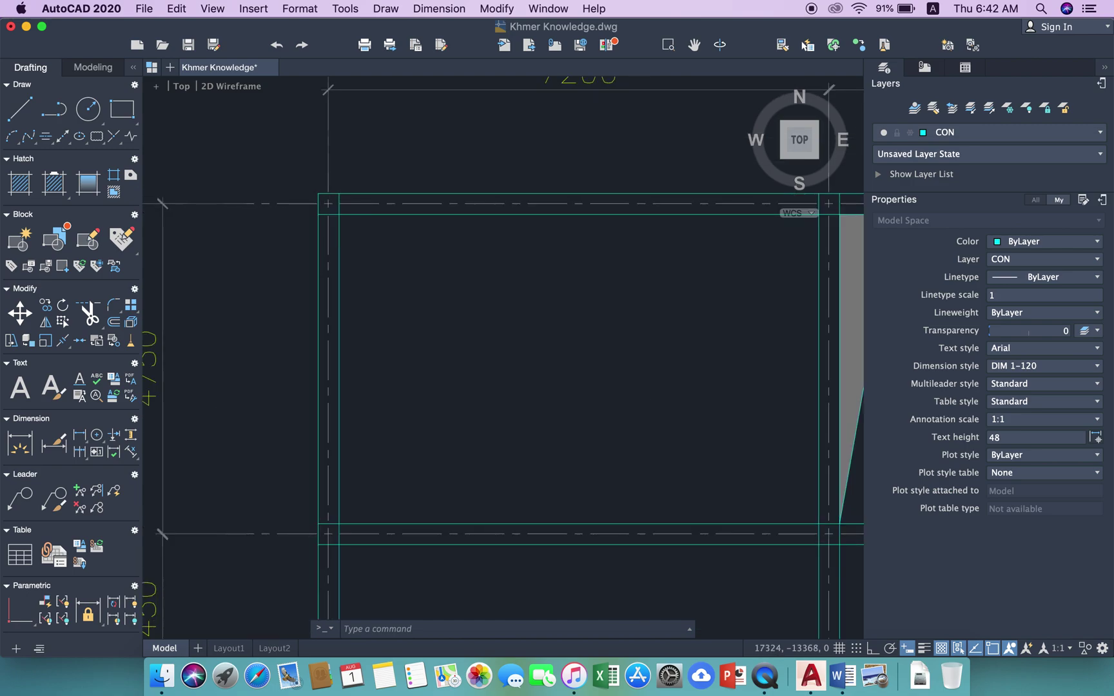
pyautogui.moveTo(426, 341); pyautogui.dragTo(422, 330, button='middle')
pyautogui.scroll(-1, 423, 329)
pyautogui.scroll(5, 420, 318)
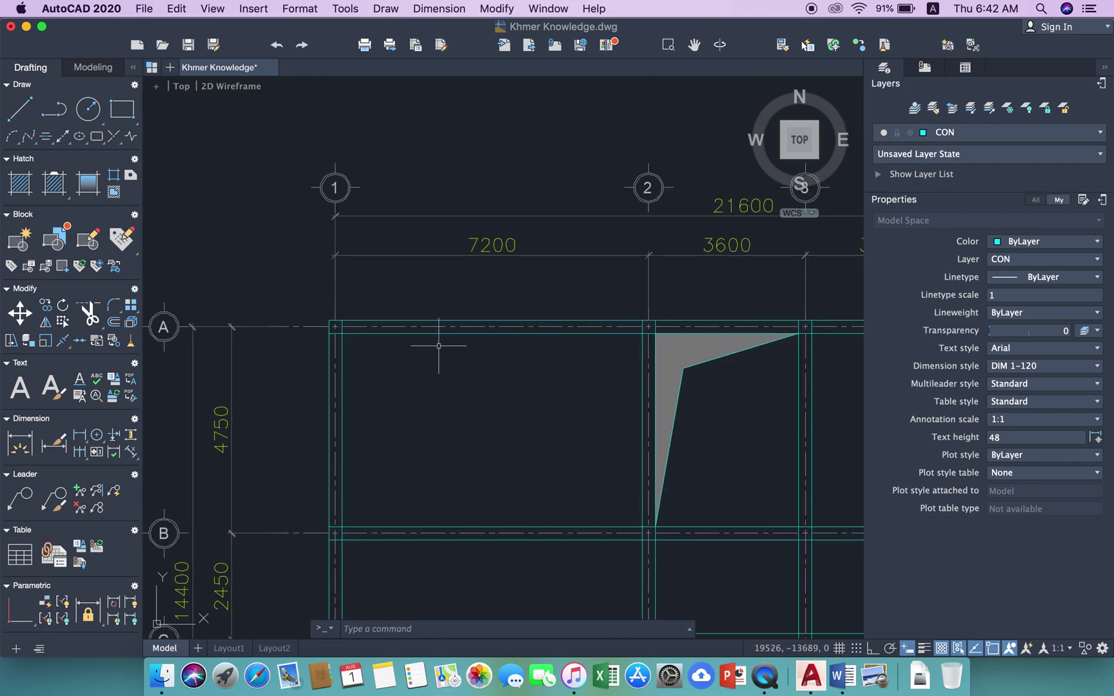
pyautogui.scroll(-2, 611, 472)
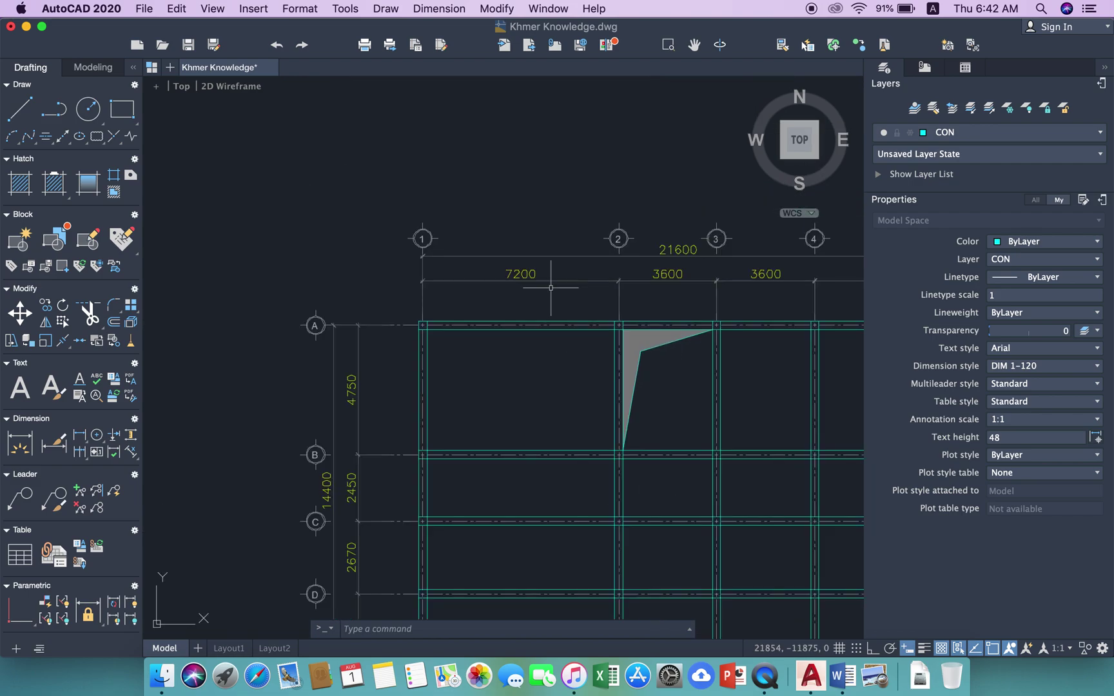
pyautogui.scroll(-2, 516, 472)
pyautogui.scroll(-1, 489, 472)
pyautogui.scroll(3, 432, 326)
pyautogui.scroll(5, 383, 268)
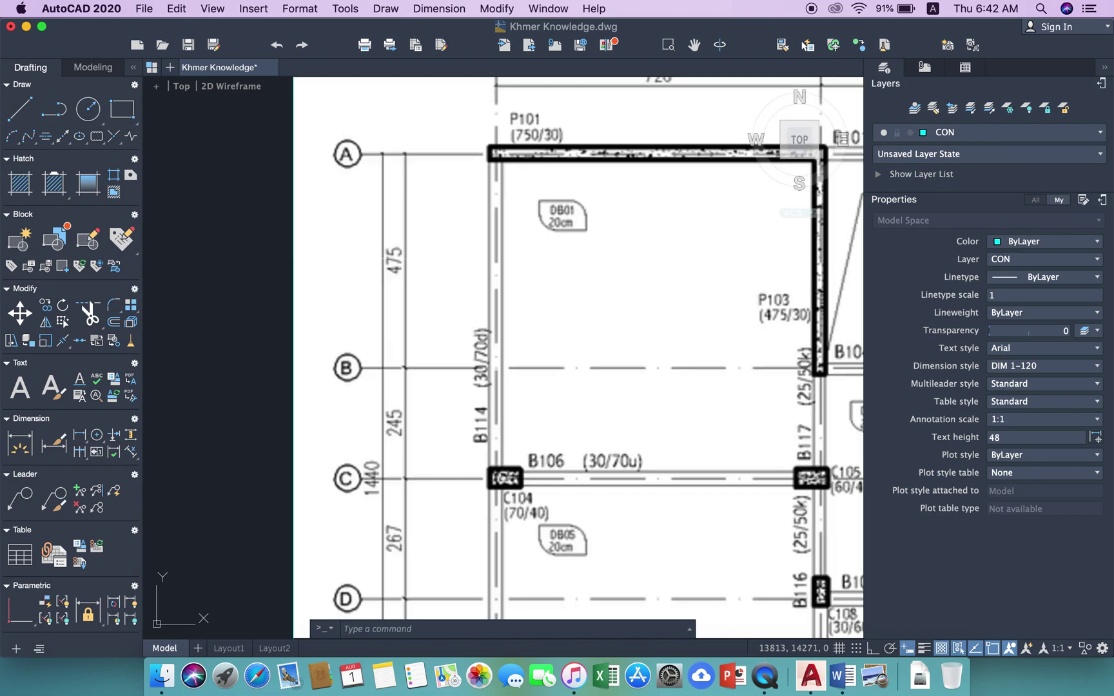
pyautogui.scroll(-2, 495, 427)
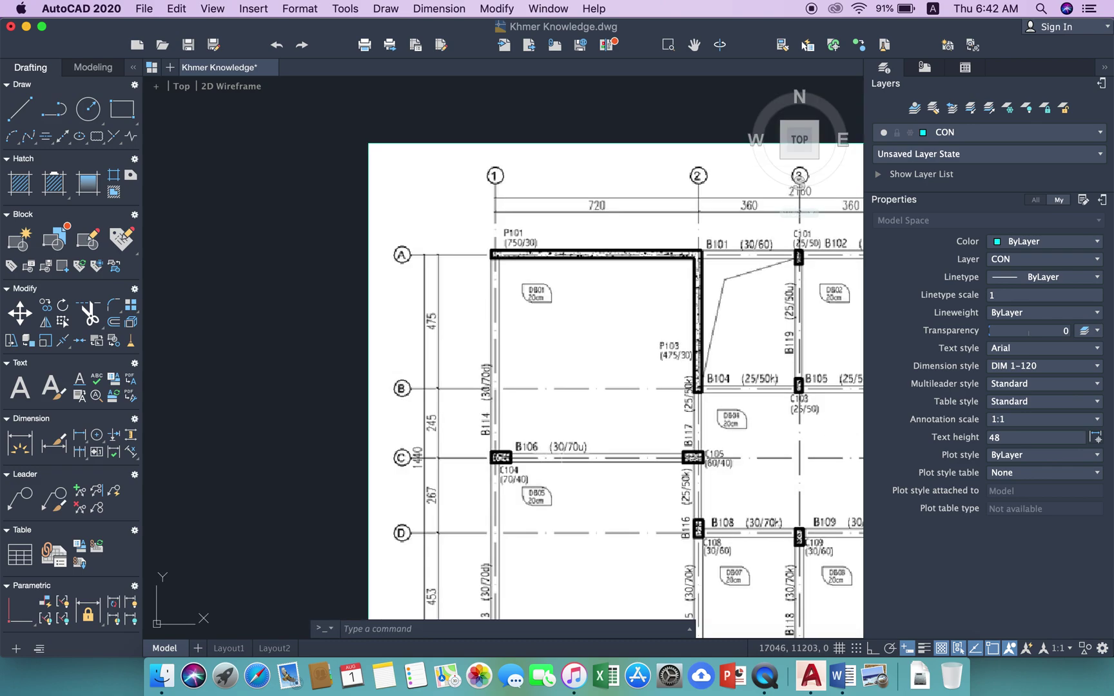
pyautogui.scroll(4, 488, 486)
pyautogui.scroll(1, 487, 486)
pyautogui.scroll(-1, 488, 486)
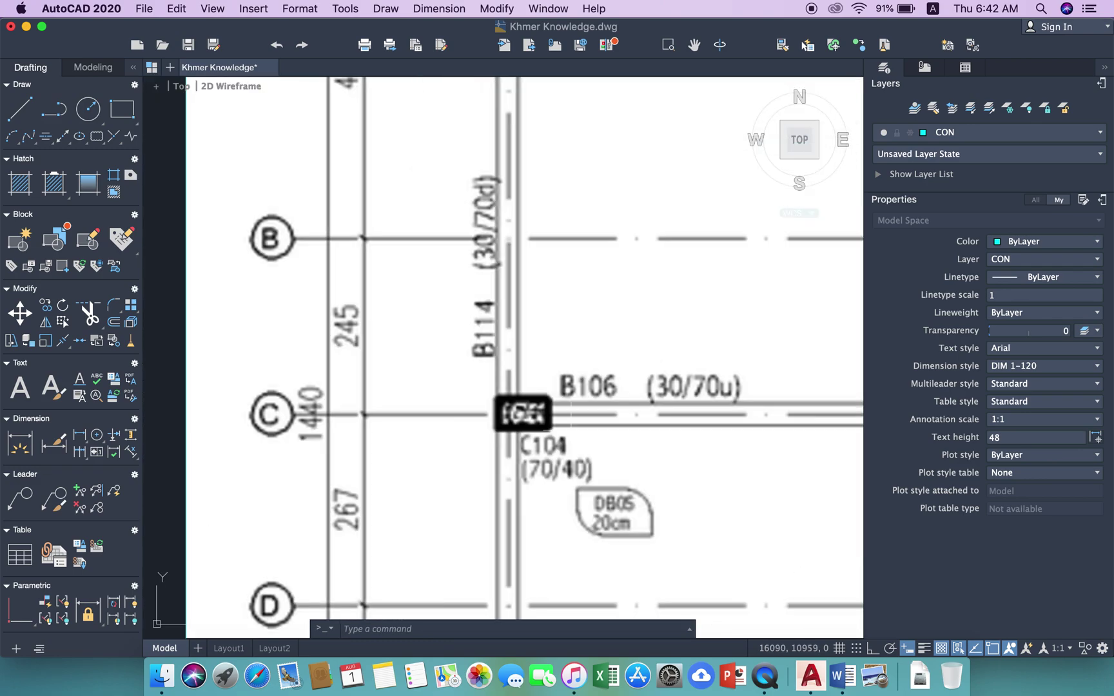
pyautogui.scroll(-4, 364, 412)
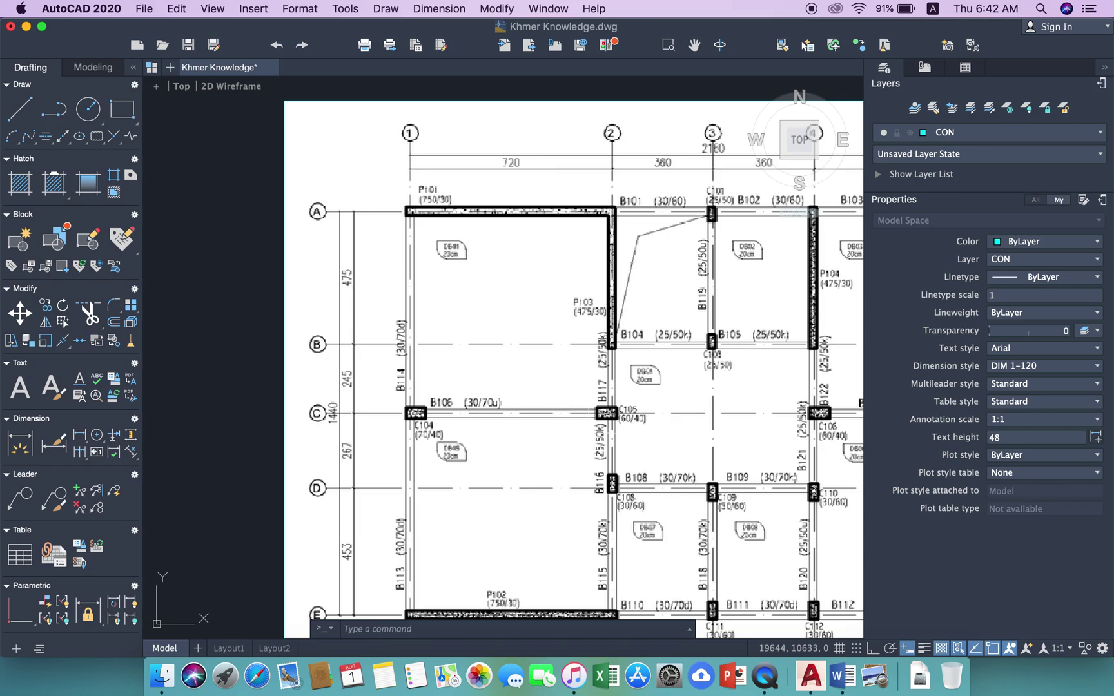
pyautogui.scroll(6, 585, 429)
pyautogui.scroll(-4, 585, 430)
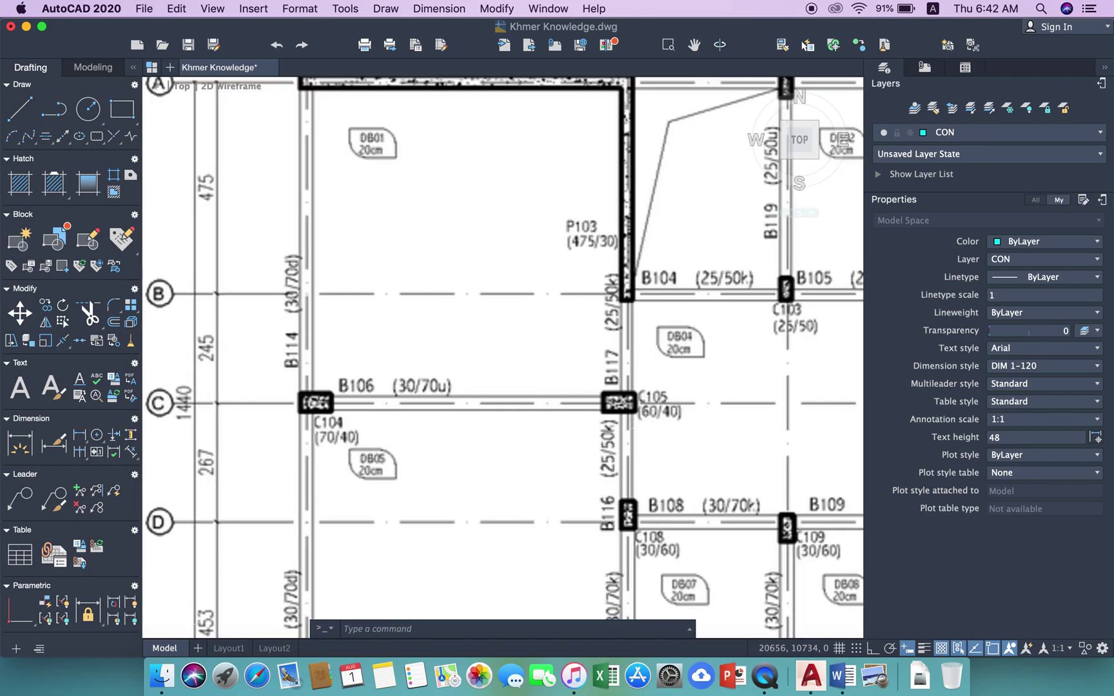
pyautogui.scroll(-2, 665, 432)
pyautogui.scroll(-2, 657, 361)
pyautogui.moveTo(652, 338); pyautogui.dragTo(609, 357, button='middle')
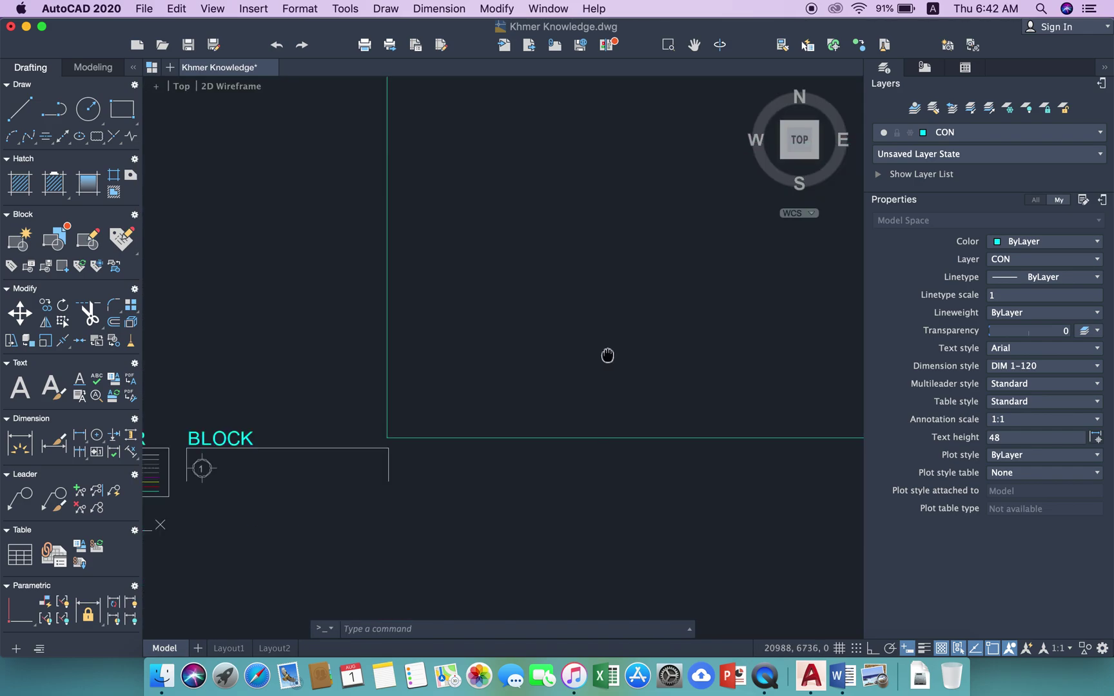
pyautogui.scroll(-2, 589, 459)
pyautogui.moveTo(589, 460); pyautogui.dragTo(579, 449, button='middle')
pyautogui.scroll(-2, 580, 412)
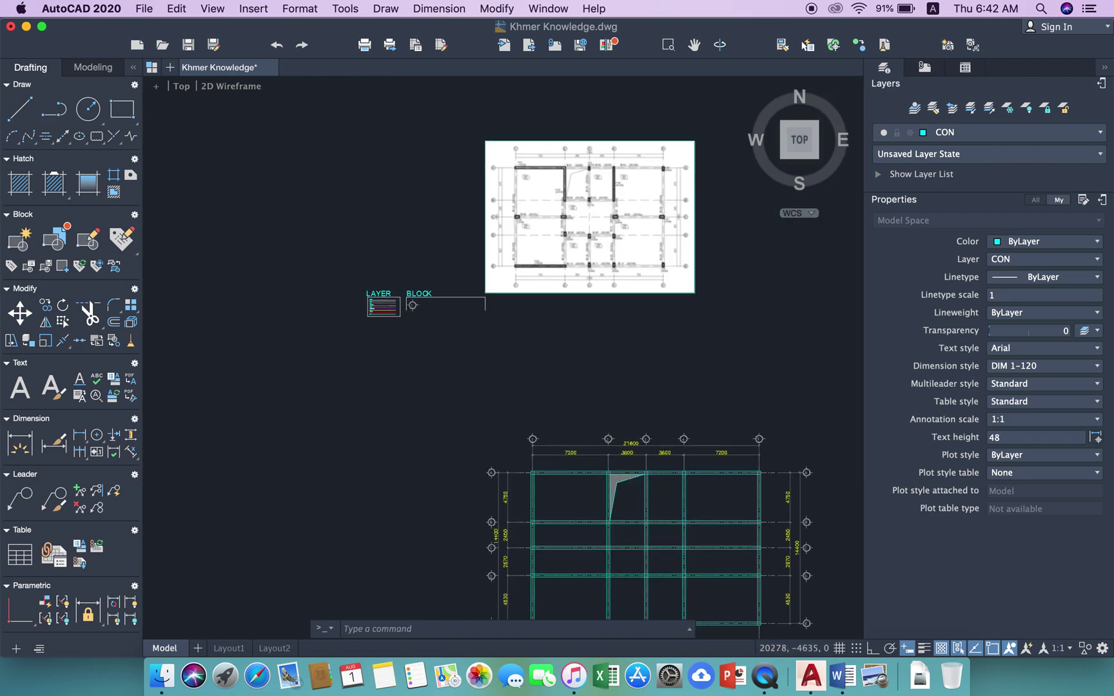
pyautogui.scroll(2, 567, 383)
pyautogui.write('rec')
# Step: Draw a 600 × 400 column rectangle with REC in the empty area above the grid
pyautogui.press('Return')
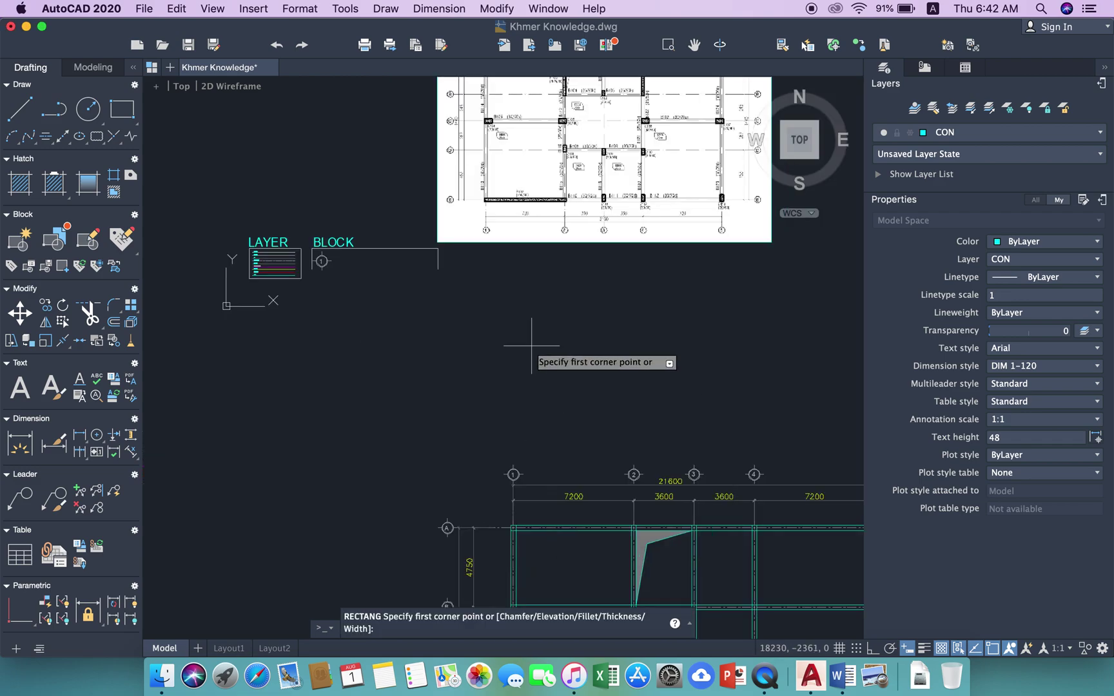
pyautogui.click(531, 345)
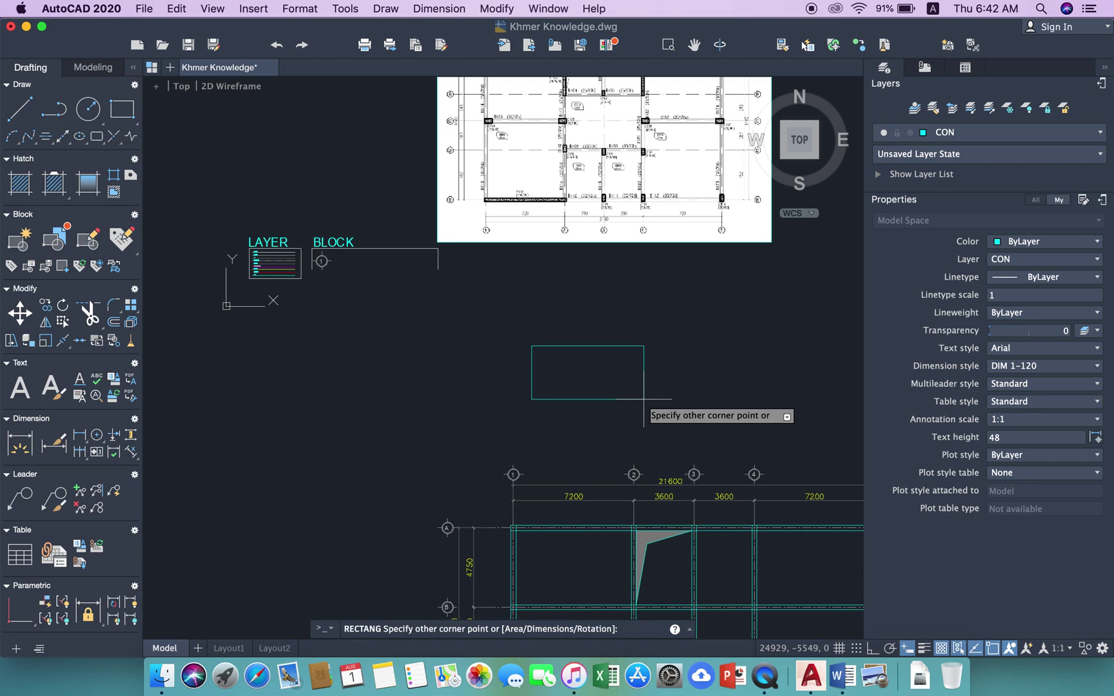
pyautogui.write('600')
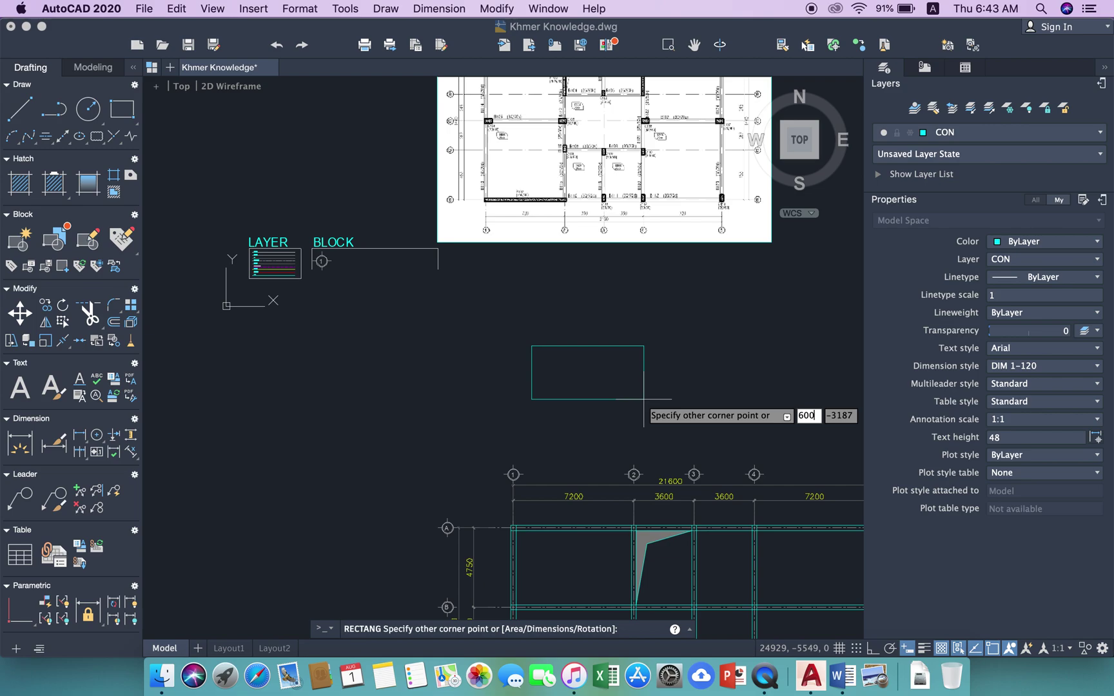
pyautogui.press('Tab')
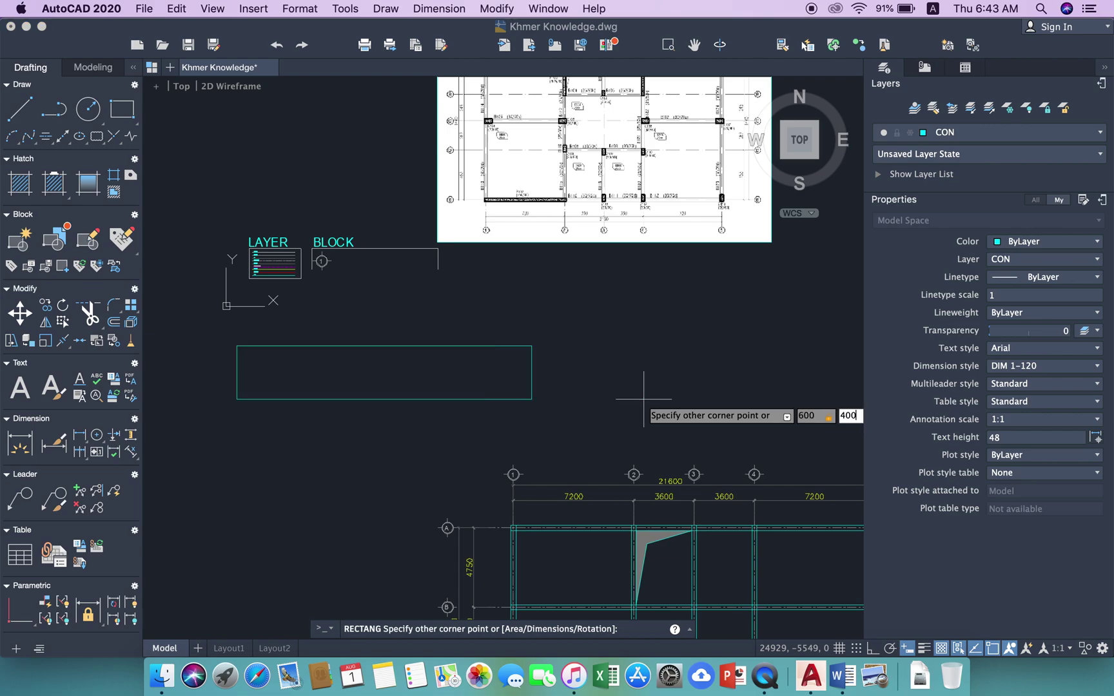
pyautogui.press('Return')
pyautogui.scroll(2, 571, 362)
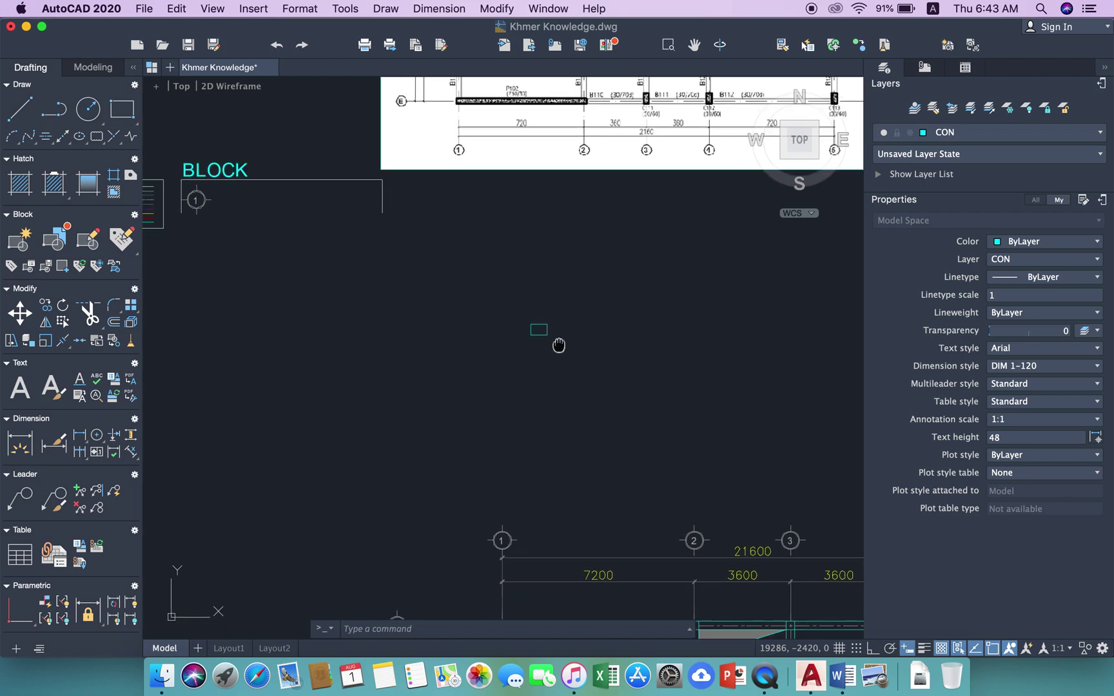
pyautogui.scroll(2, 559, 346)
pyautogui.scroll(2, 551, 348)
# Step: Check the new rectangle's layer, keeping it on CON
pyautogui.click(674, 394)
pyautogui.click(523, 301)
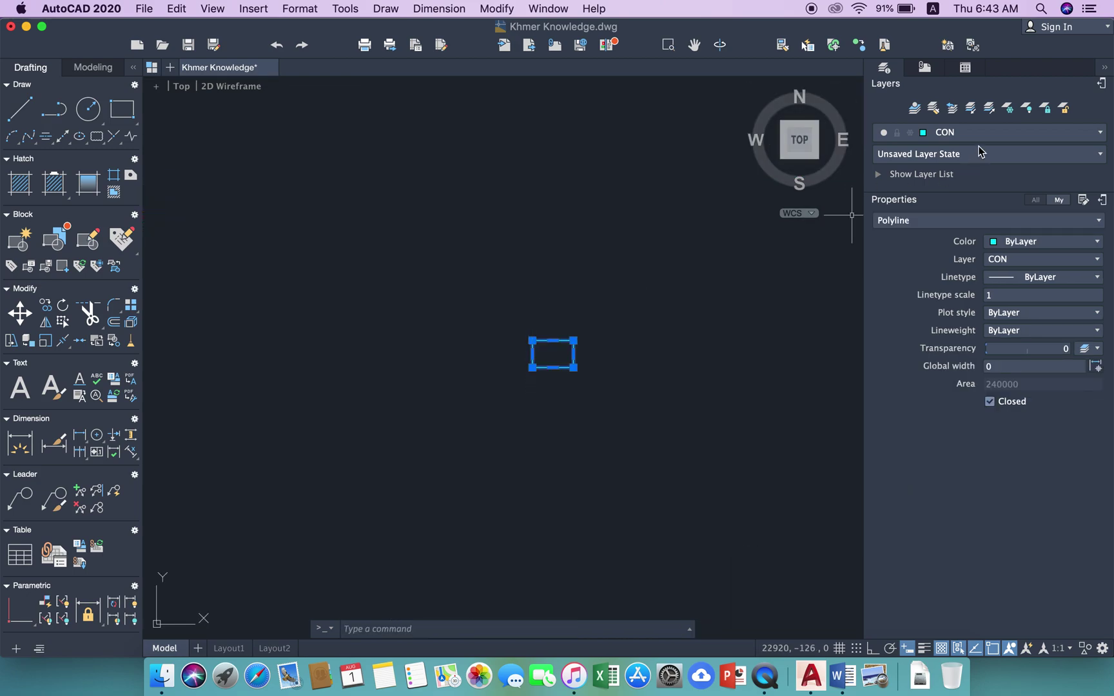
pyautogui.click(992, 133)
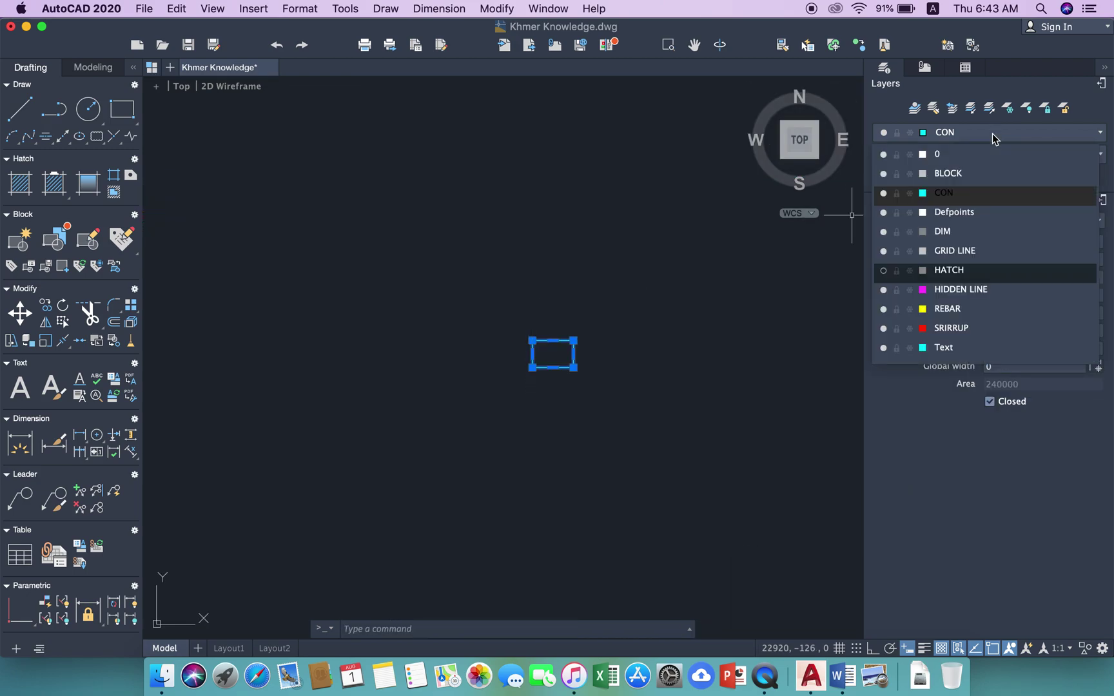
pyautogui.click(930, 203)
pyautogui.moveTo(611, 348); pyautogui.dragTo(641, 343, button='middle')
pyautogui.press('Escape')
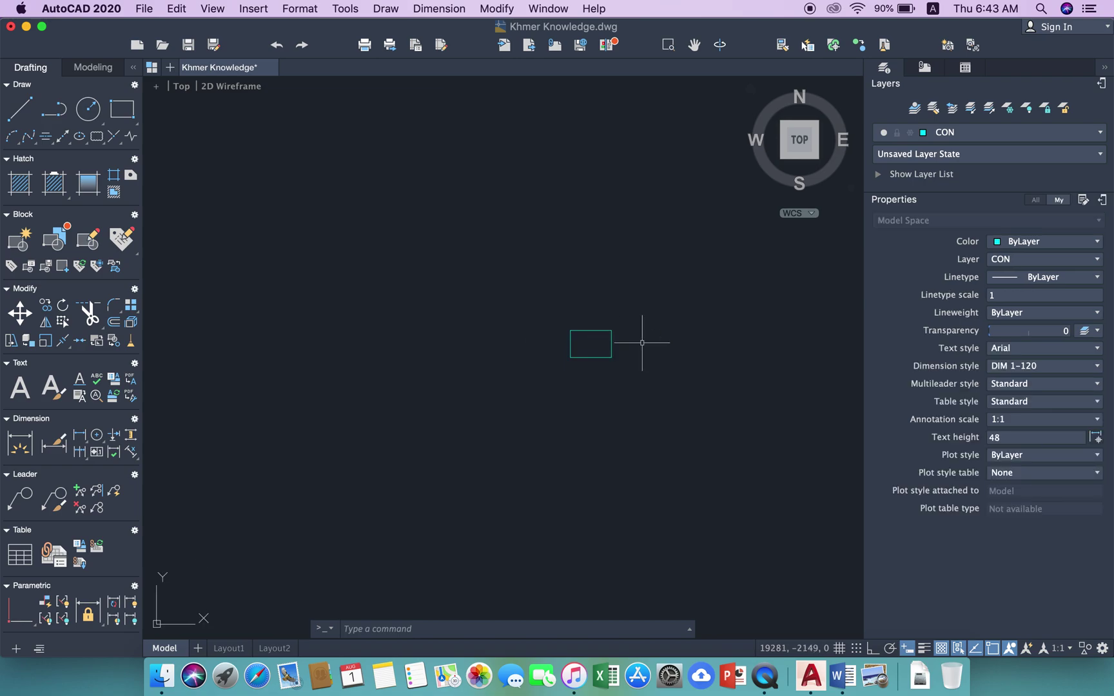
# Step: Hatch the interior of the 600 × 400 rectangle
pyautogui.write('h')
pyautogui.press('Return')
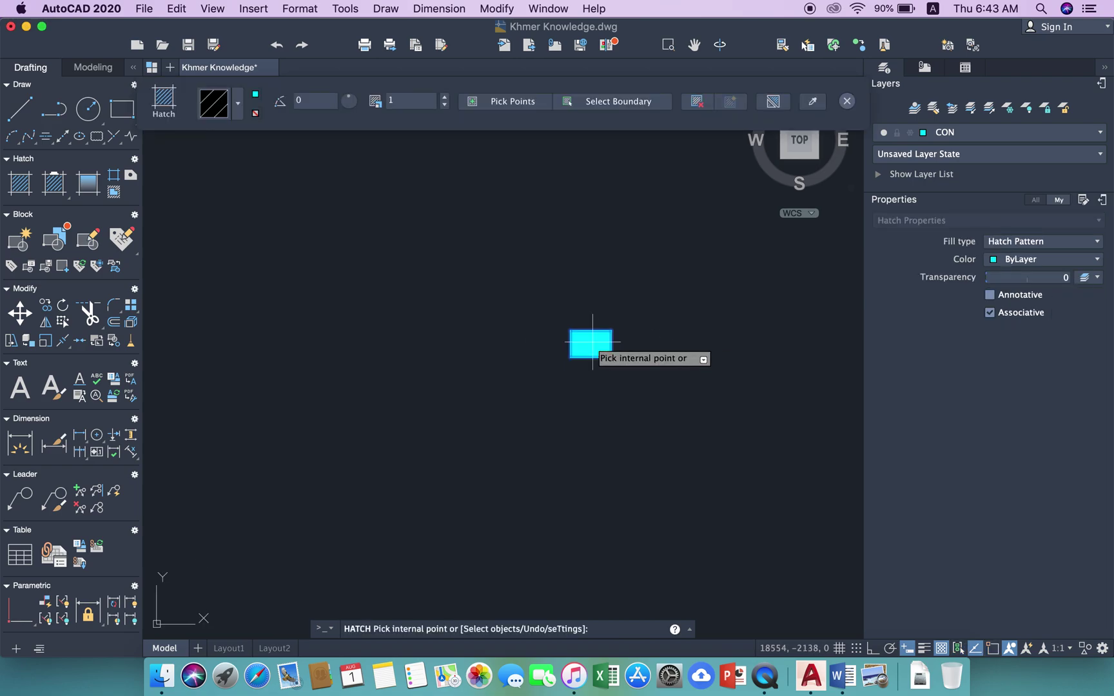
pyautogui.click(585, 341)
pyautogui.press('Return')
# Step: Change the rectangle hatch to a Solids fill on the HATCH layer
pyautogui.click(591, 343)
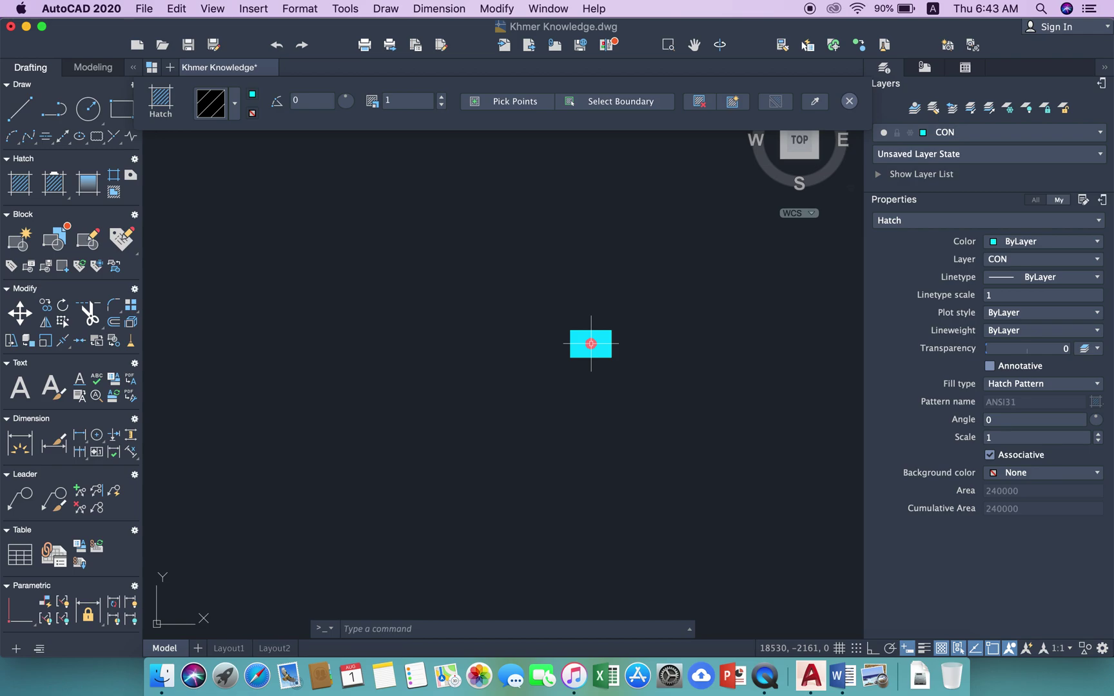
pyautogui.click(232, 105)
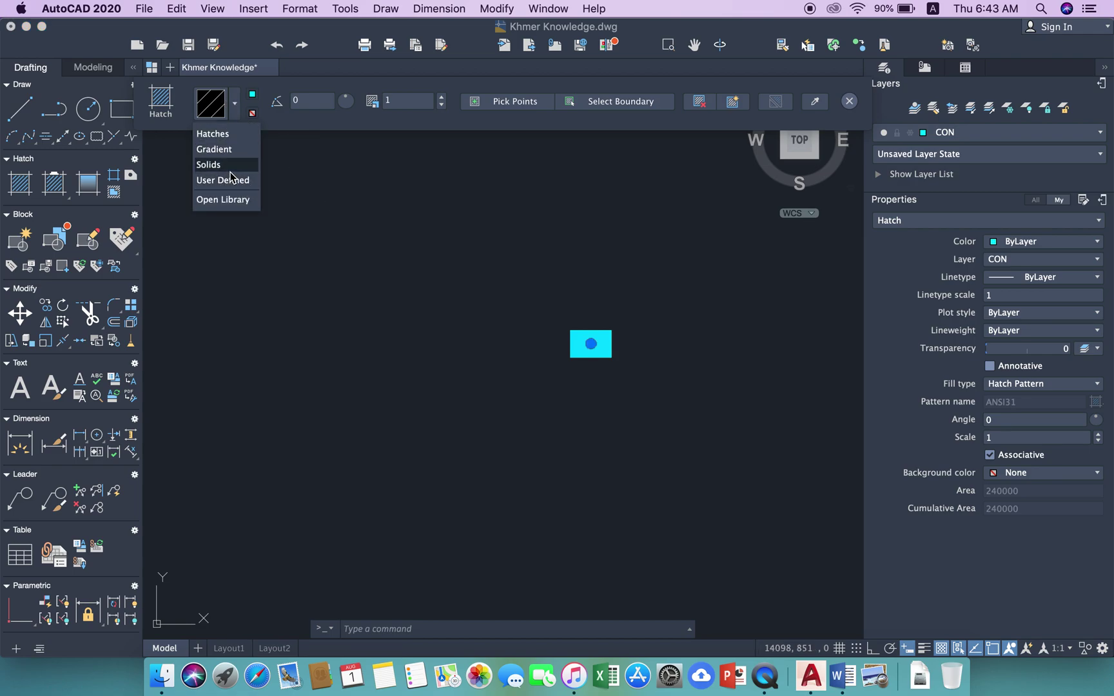
pyautogui.click(211, 162)
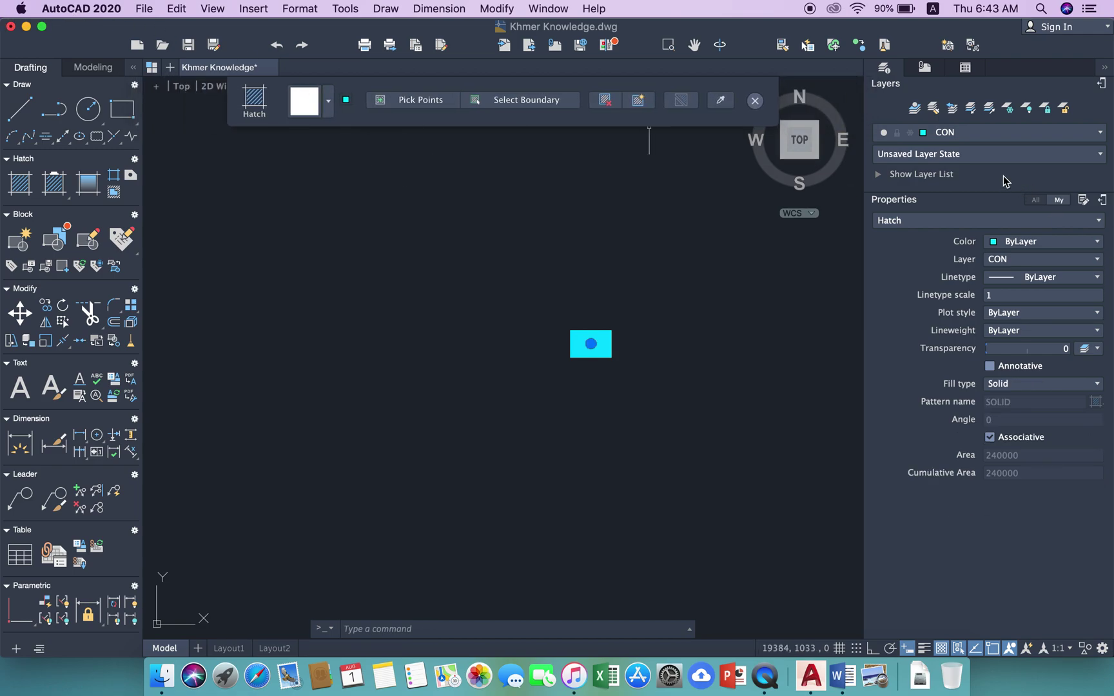
pyautogui.click(976, 134)
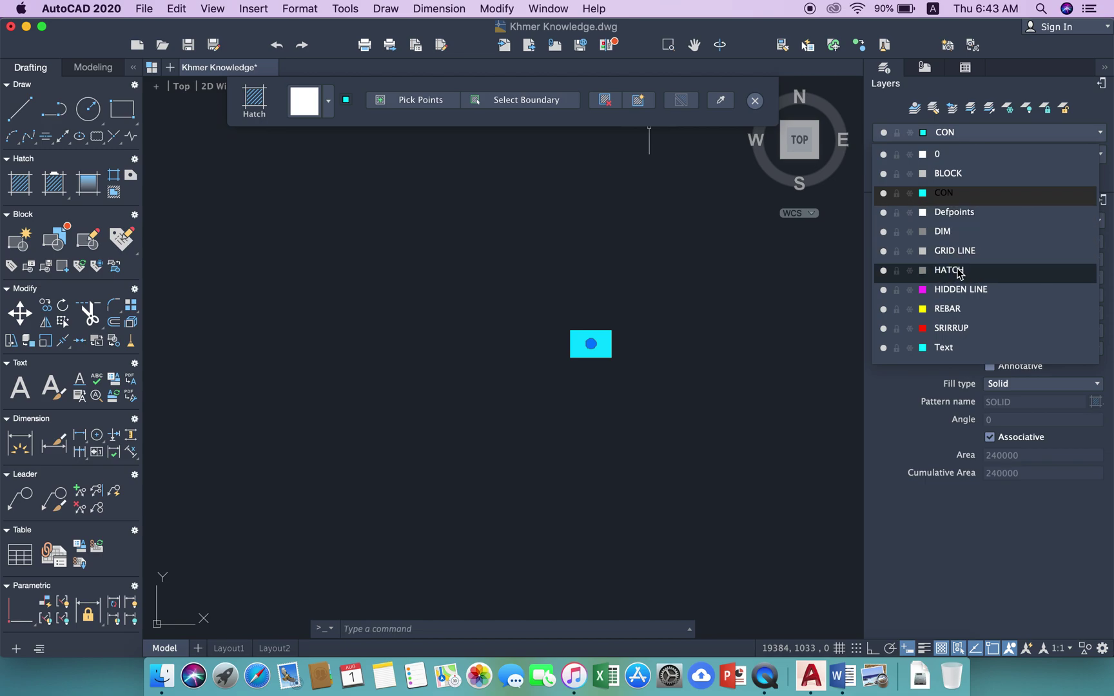
pyautogui.click(960, 274)
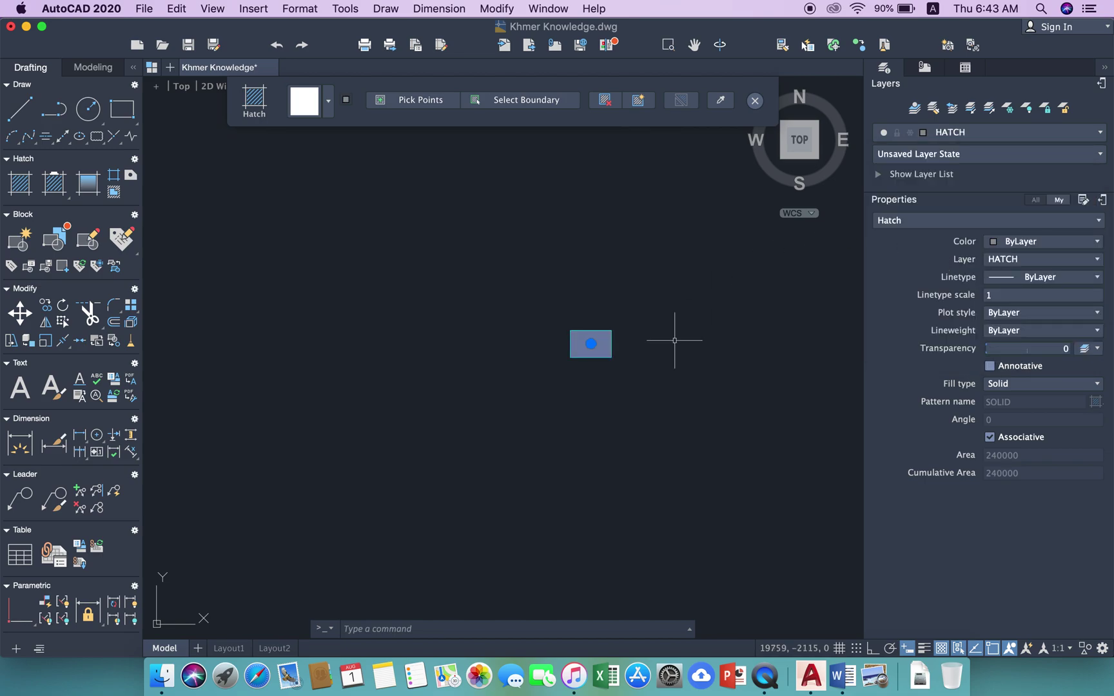
pyautogui.press('Return')
pyautogui.moveTo(584, 356); pyautogui.dragTo(507, 289, button='middle')
pyautogui.scroll(-3, 624, 367)
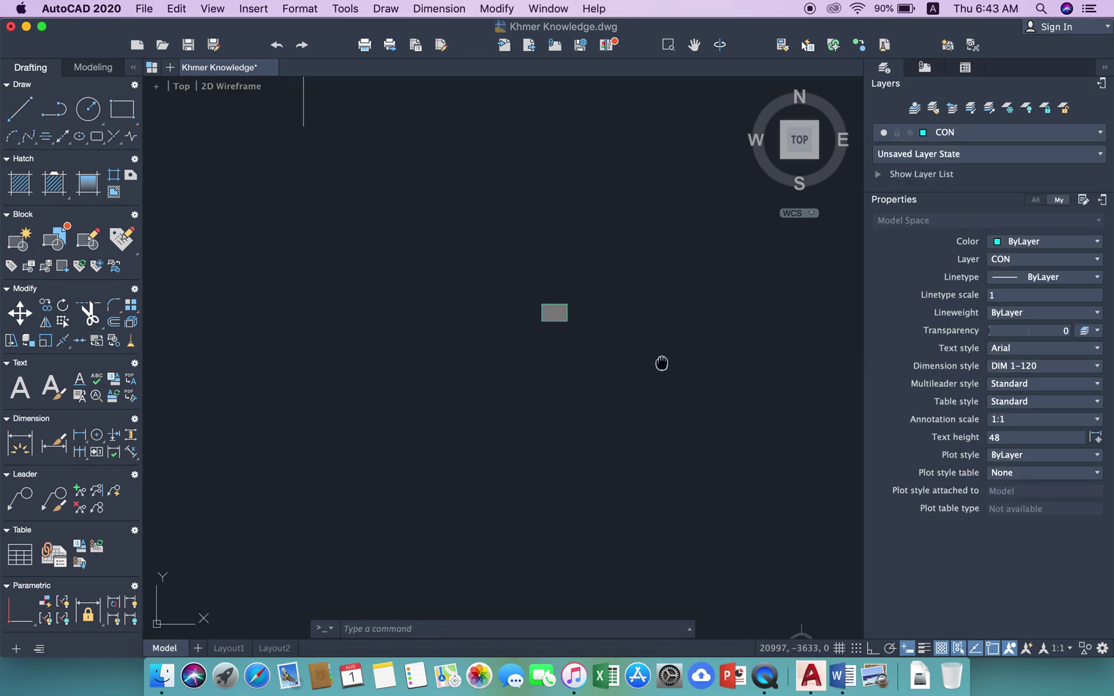
# Step: Pan and zoom across the drawing to bring the grid and the small column rectangle into view
pyautogui.scroll(-2, 659, 370)
pyautogui.moveTo(596, 383); pyautogui.dragTo(589, 568, button='middle')
pyautogui.scroll(-2, 588, 568)
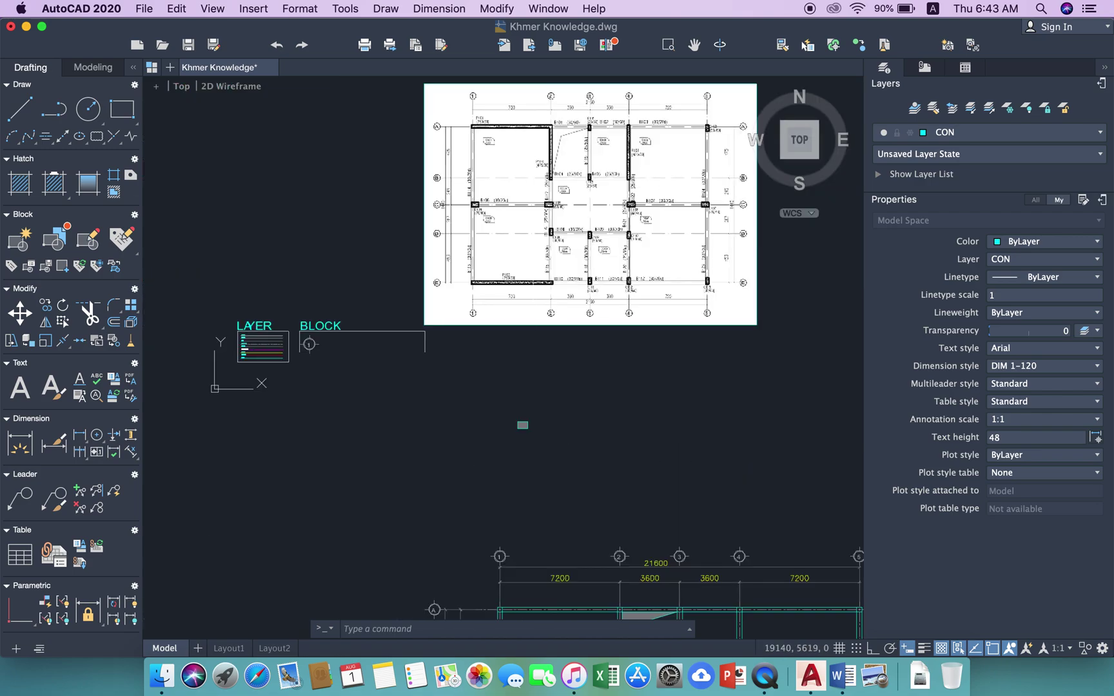
pyautogui.scroll(8, 589, 568)
pyautogui.scroll(-2, 697, 285)
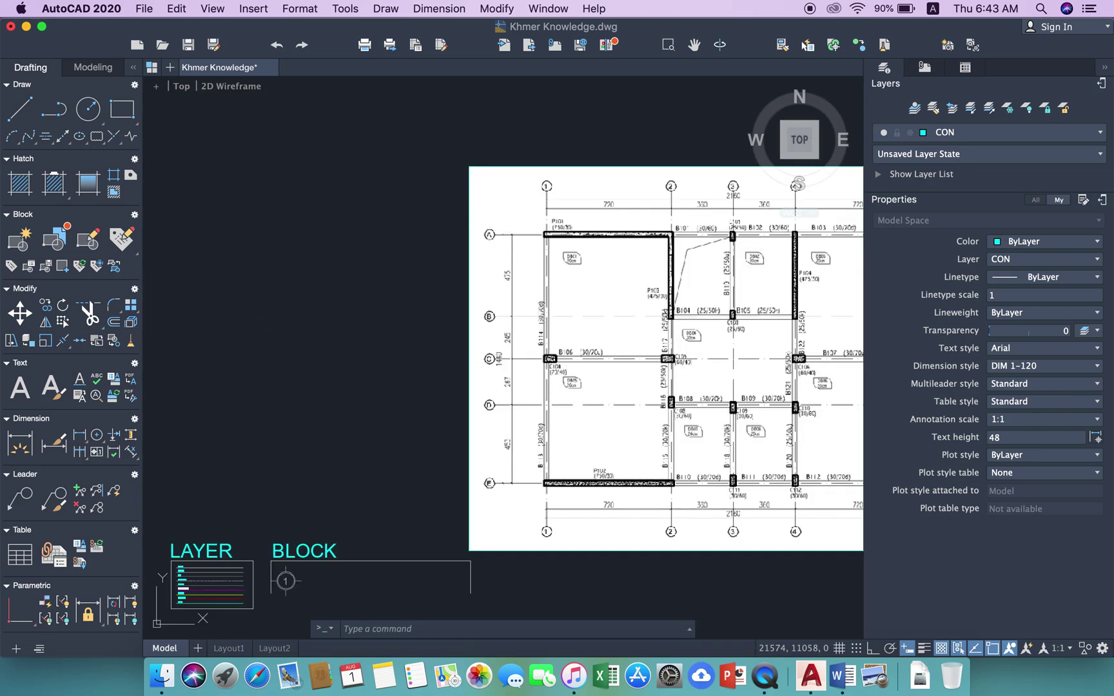
pyautogui.moveTo(697, 284); pyautogui.dragTo(632, 284, button='middle')
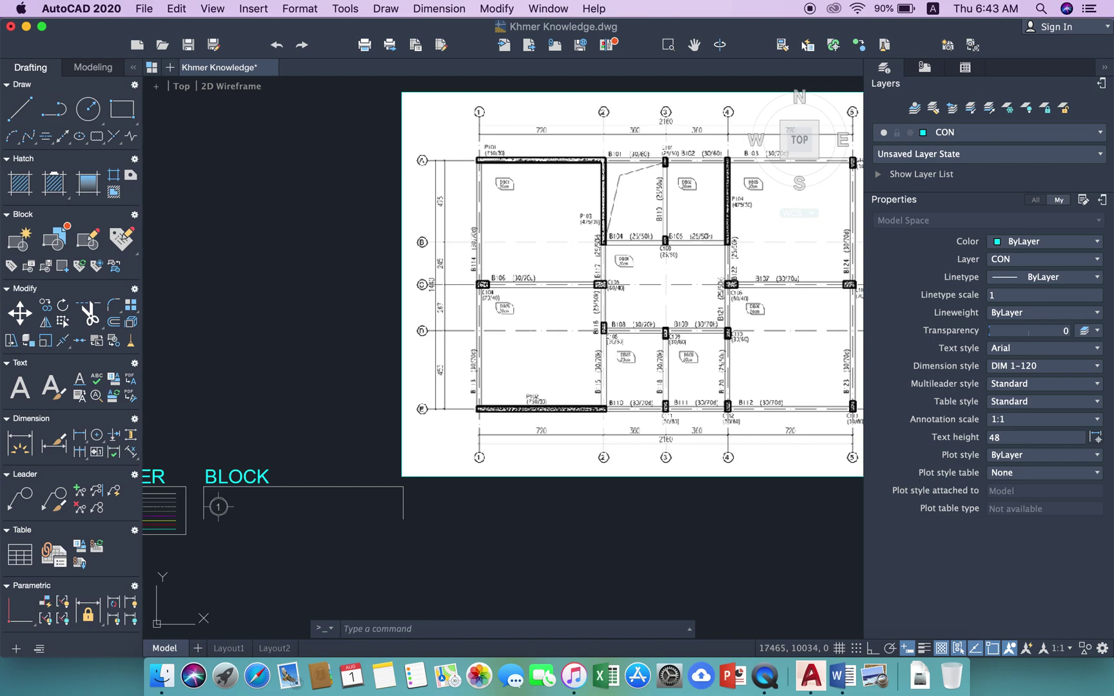
pyautogui.scroll(5, 641, 236)
pyautogui.scroll(-5, 641, 236)
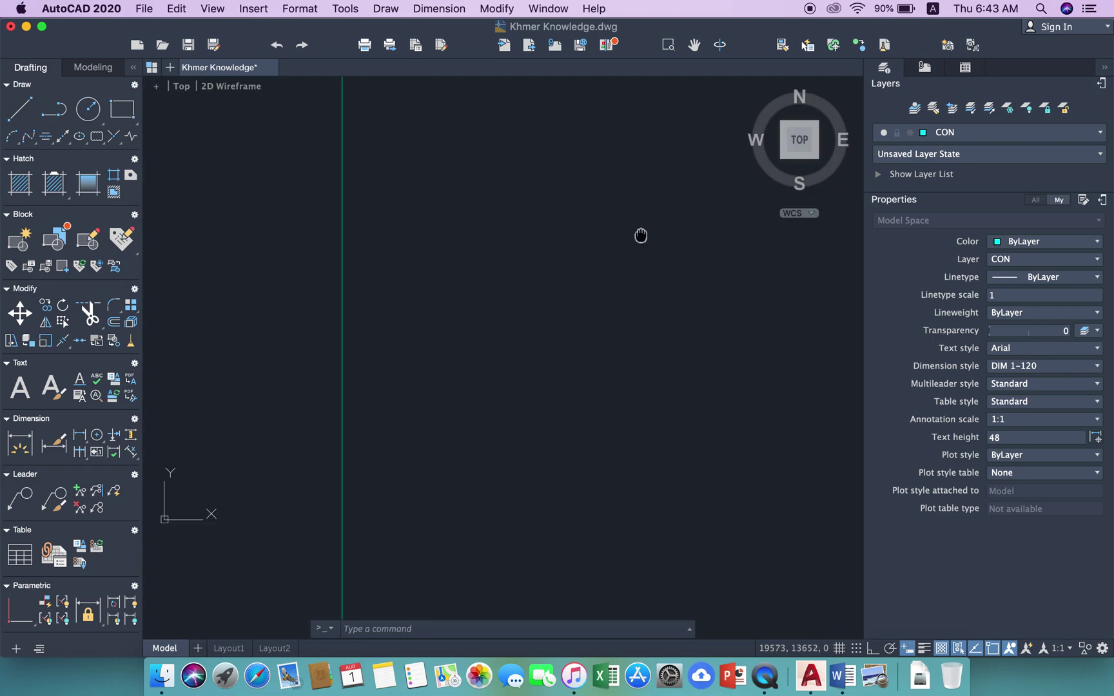
pyautogui.scroll(-2, 641, 391)
pyautogui.moveTo(641, 390); pyautogui.dragTo(641, 341, button='middle')
# Step: Move the hatched 600×400 column rectangle onto the gridline 1/C intersection
pyautogui.click(625, 375)
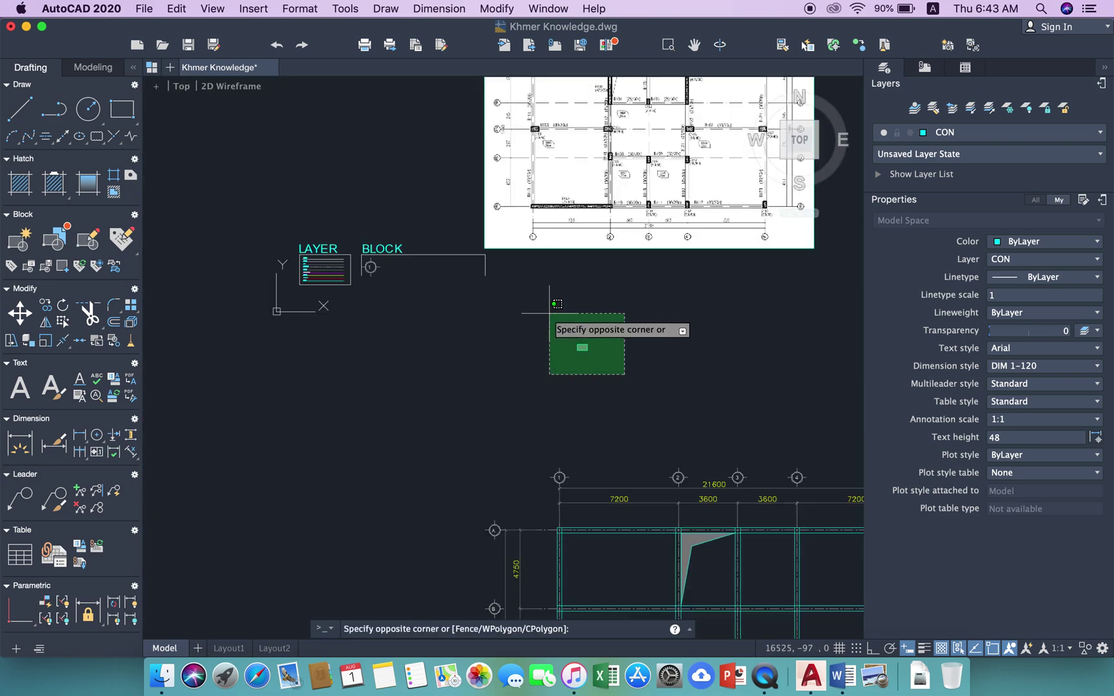
pyautogui.click(548, 315)
pyautogui.scroll(2, 554, 326)
pyautogui.press('Return')
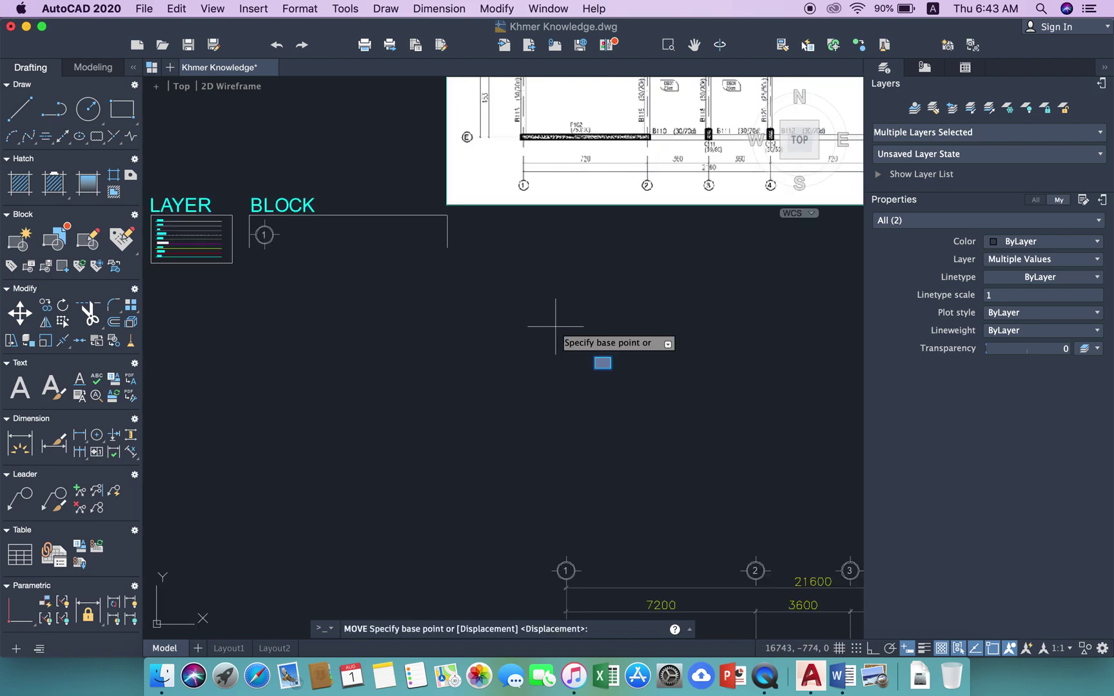
pyautogui.click(616, 389)
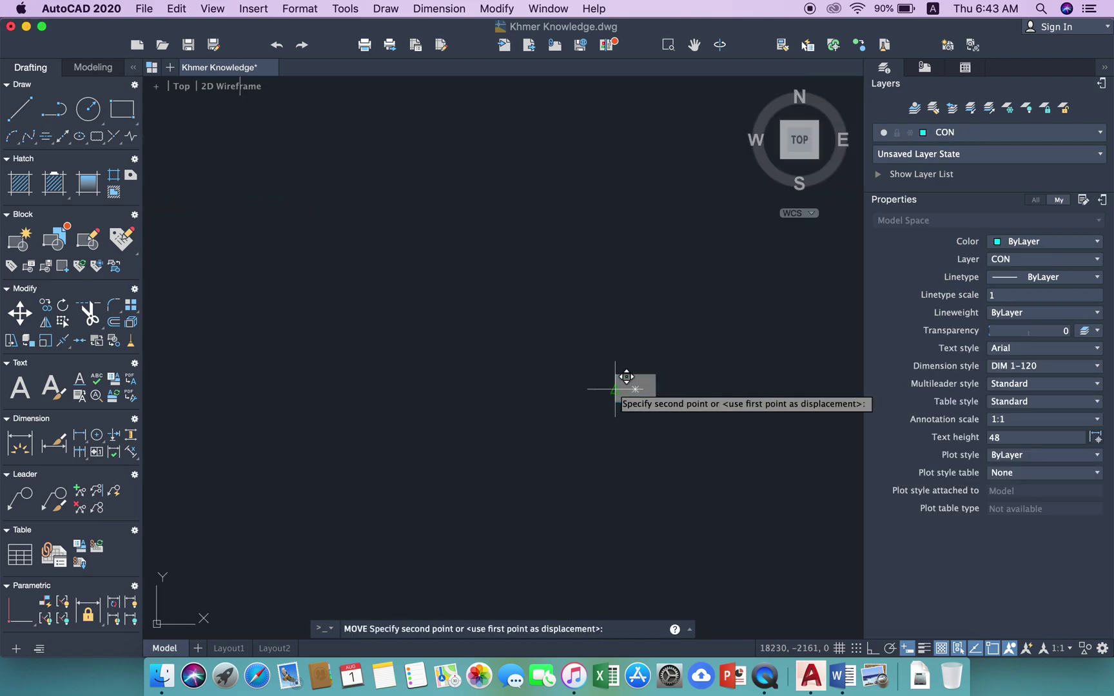
pyautogui.moveTo(571, 634); pyautogui.dragTo(571, 398, button='middle')
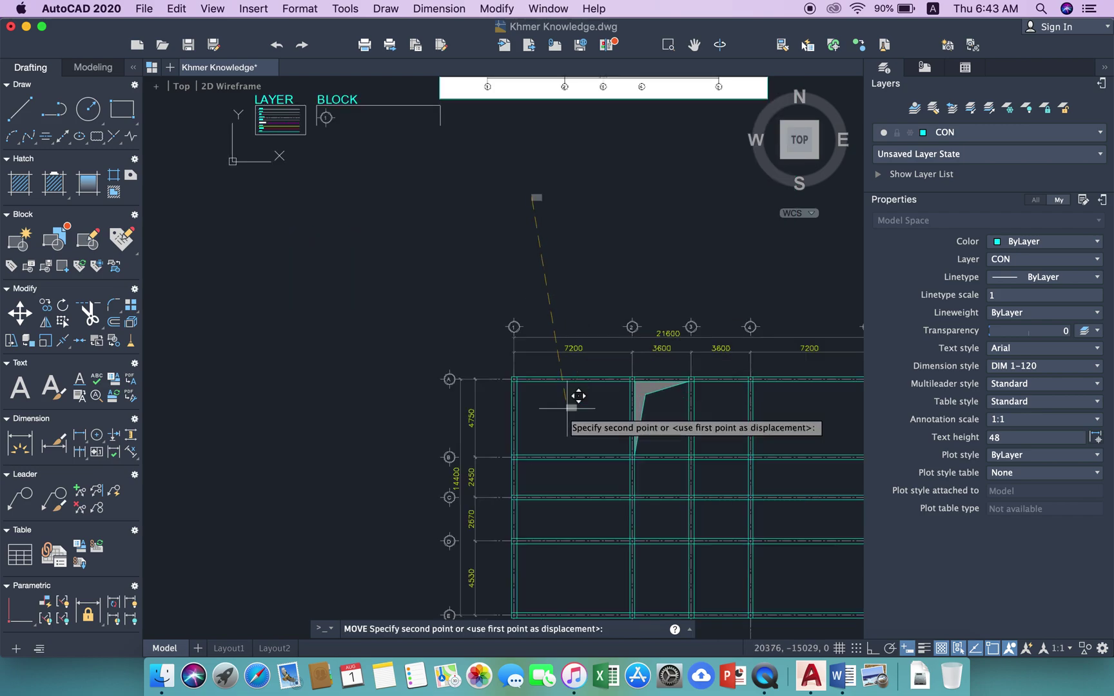
pyautogui.scroll(2, 537, 432)
pyautogui.scroll(3, 531, 461)
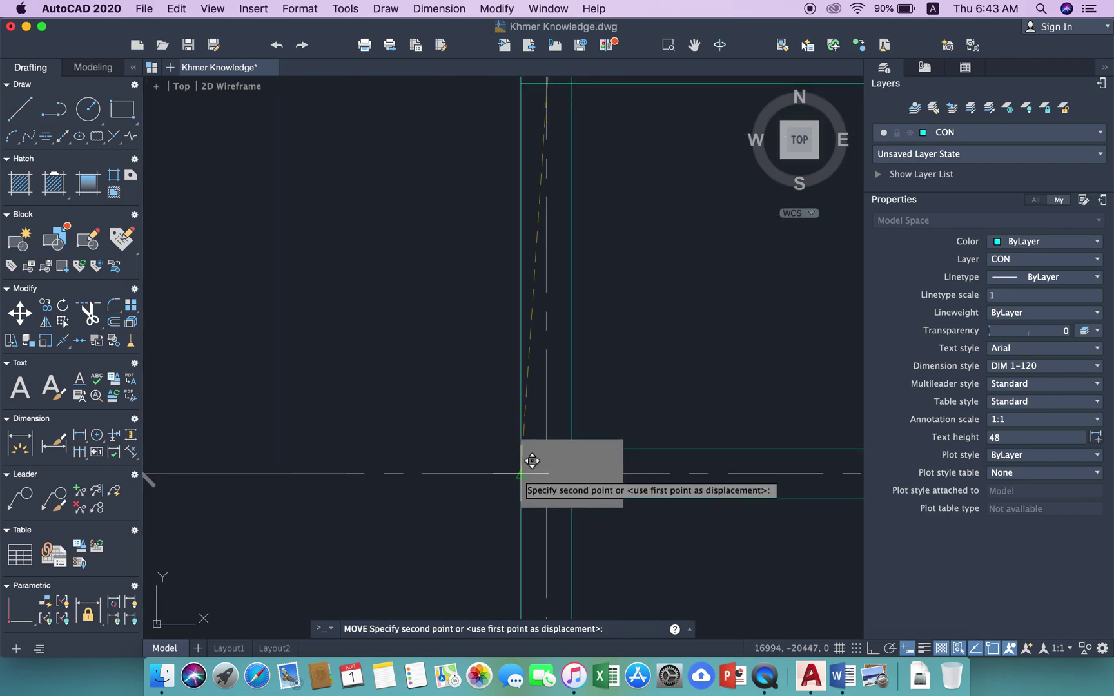
pyautogui.click(532, 461)
pyautogui.scroll(-3, 580, 454)
pyautogui.moveTo(568, 413); pyautogui.dragTo(440, 380, button='middle')
pyautogui.click(439, 380)
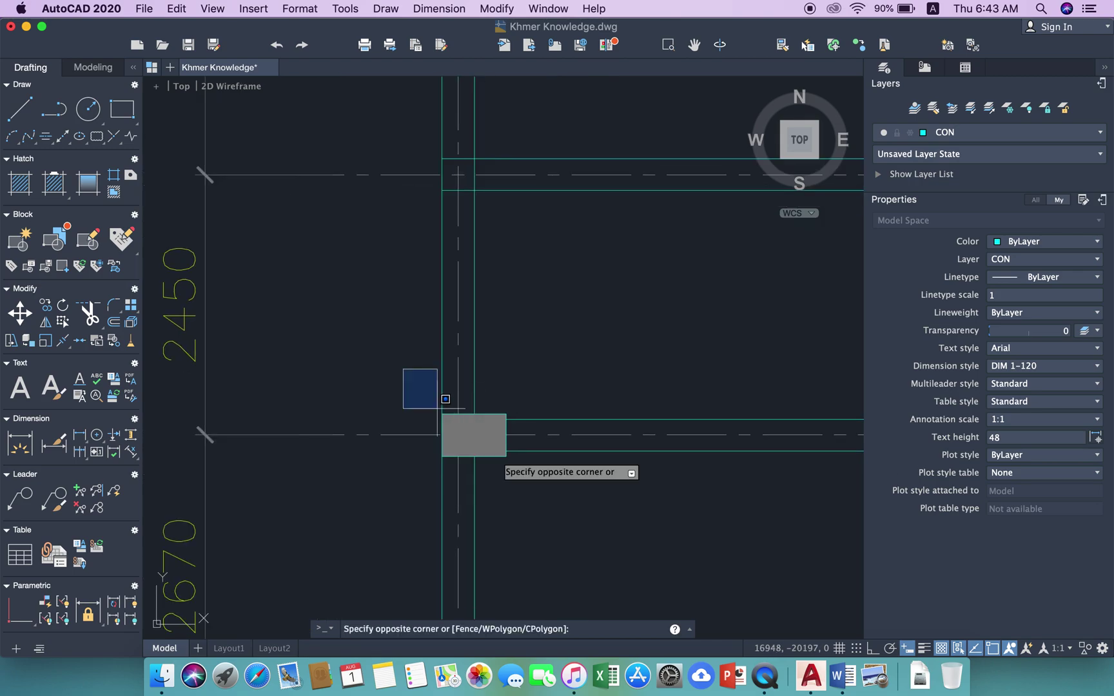
# Step: Copy the hatched column from the 1/C intersection to the 2/C grid intersection
pyautogui.click(589, 493)
pyautogui.write('p')
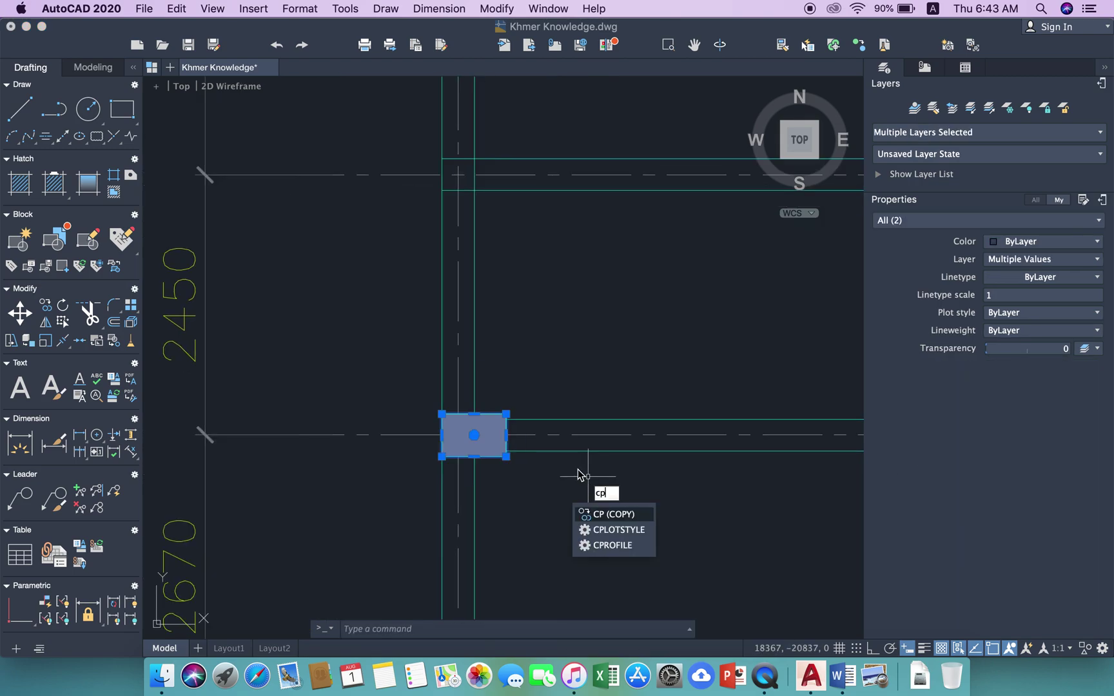
pyautogui.press('Return')
pyautogui.scroll(2, 542, 464)
pyautogui.click(501, 426)
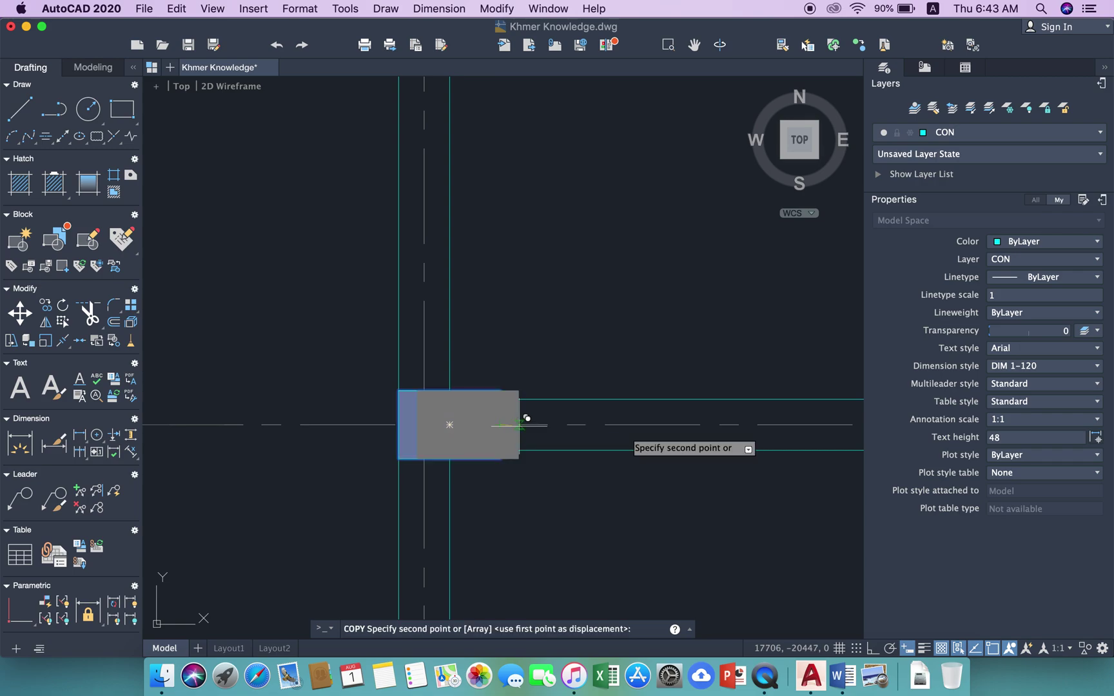
pyautogui.scroll(-3, 426, 426)
pyautogui.scroll(-2, 580, 427)
pyautogui.scroll(5, 692, 426)
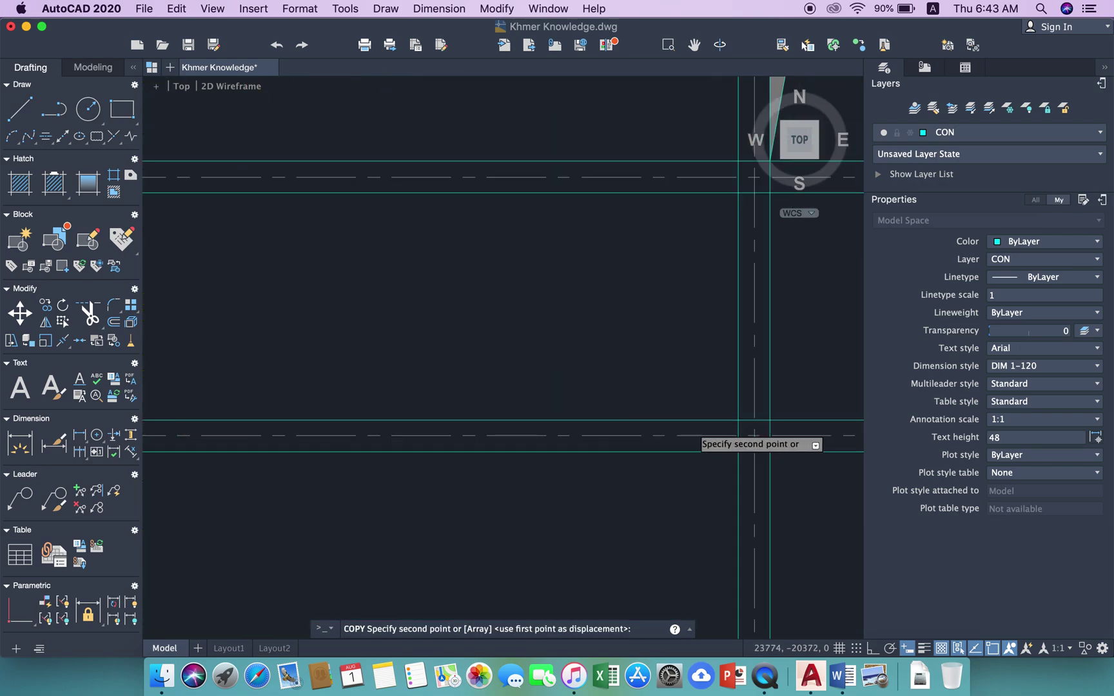
pyautogui.click(816, 441)
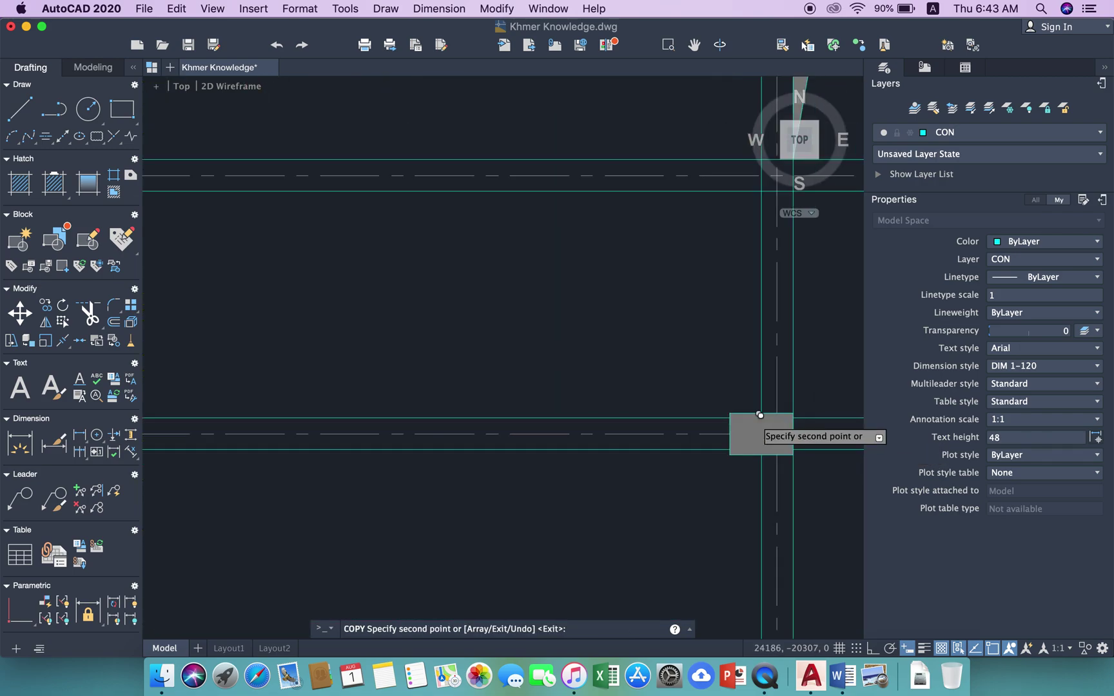
# Step: Pan around the reference floor plan, then end the COPY command
pyautogui.scroll(-3, 815, 442)
pyautogui.scroll(-3, 651, 380)
pyautogui.moveTo(670, 380); pyautogui.dragTo(599, 496, button='middle')
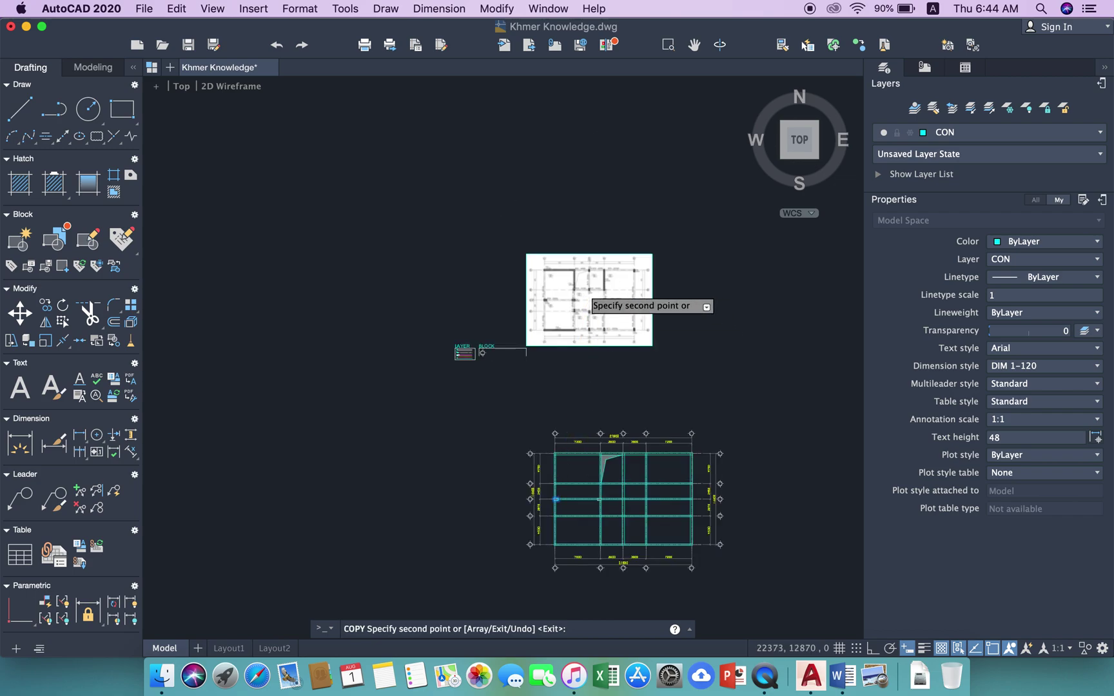
pyautogui.scroll(4, 600, 284)
pyautogui.scroll(4, 600, 277)
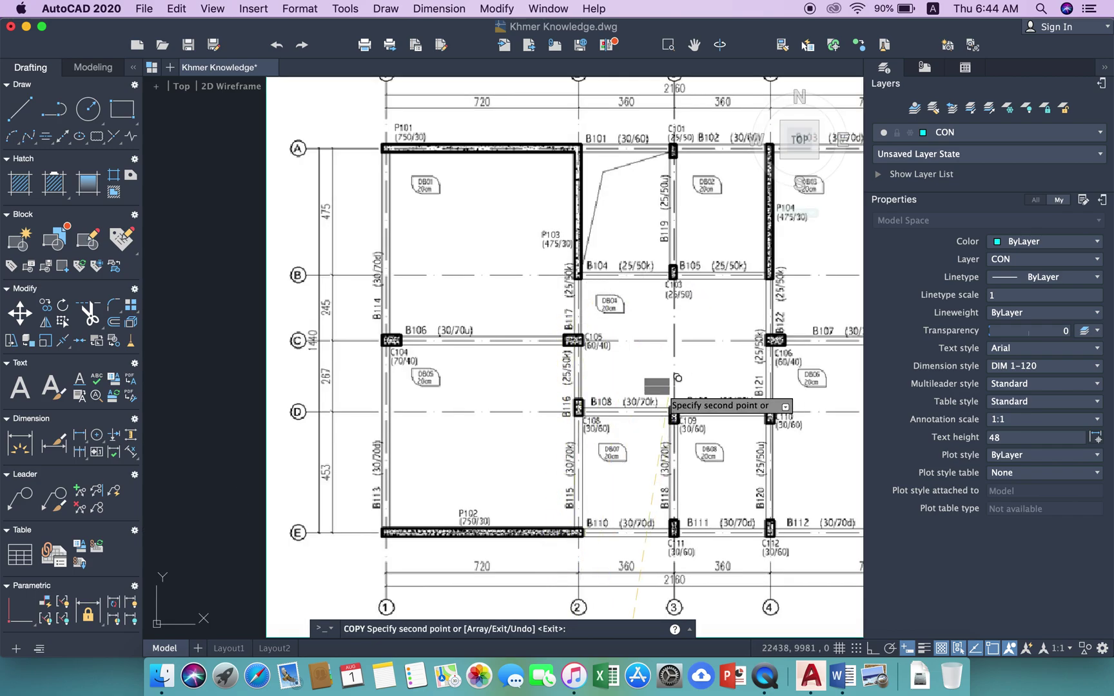
pyautogui.moveTo(669, 366); pyautogui.dragTo(644, 348, button='middle')
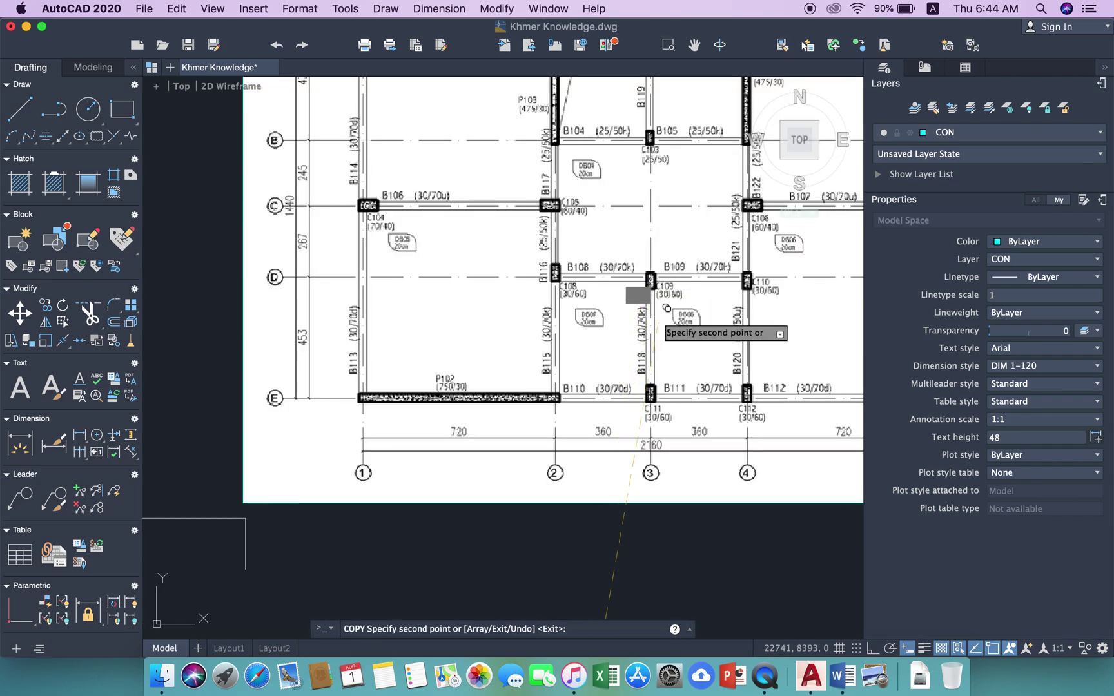
pyautogui.scroll(-3, 604, 355)
pyautogui.scroll(2, 589, 418)
pyautogui.scroll(1, 539, 251)
pyautogui.moveTo(539, 251); pyautogui.dragTo(613, 333, button='middle')
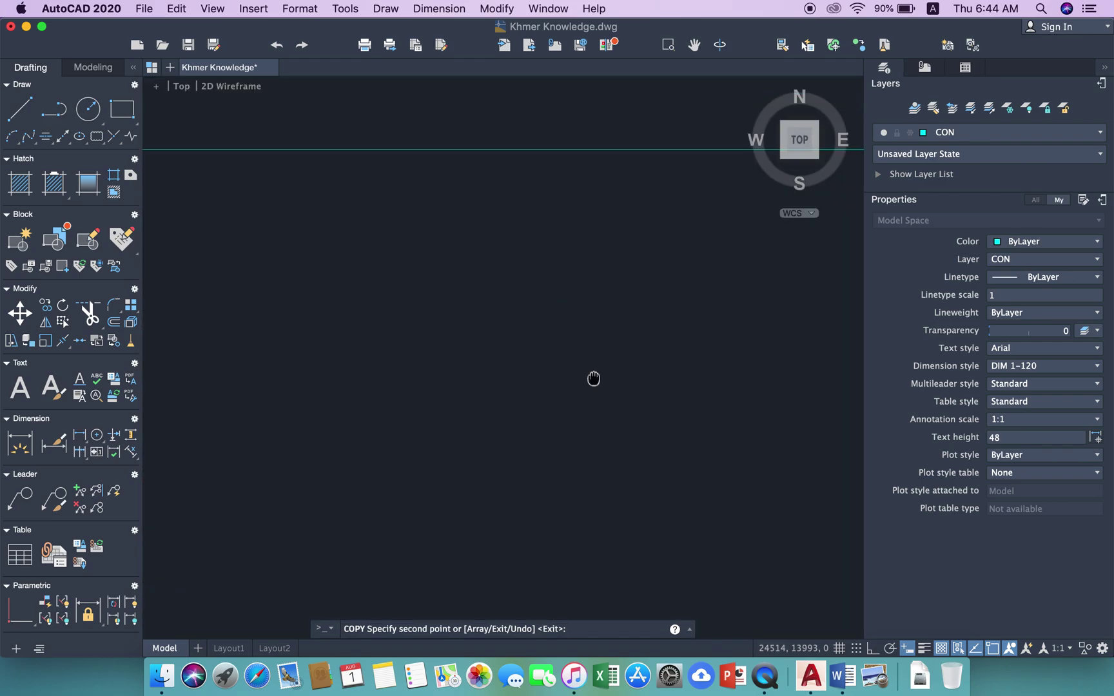
pyautogui.press('Escape')
# Step: Pan toward the lower grid plan and switch over to the web browser
pyautogui.scroll(-5, 612, 335)
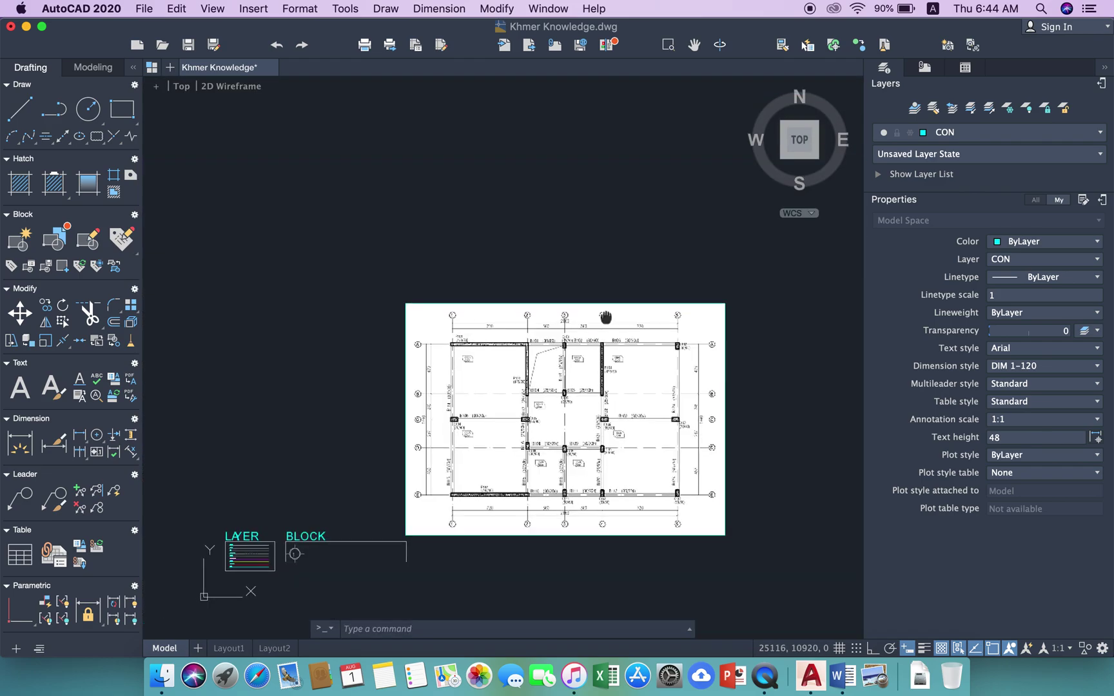
pyautogui.moveTo(580, 412)
pyautogui.mouseDown(button='middle')
pyautogui.moveTo(593, 293)
pyautogui.moveTo(535, 374)
pyautogui.moveTo(459, 371)
pyautogui.mouseUp(button='middle')
pyautogui.scroll(-2, 594, 292)
pyautogui.scroll(2, 523, 362)
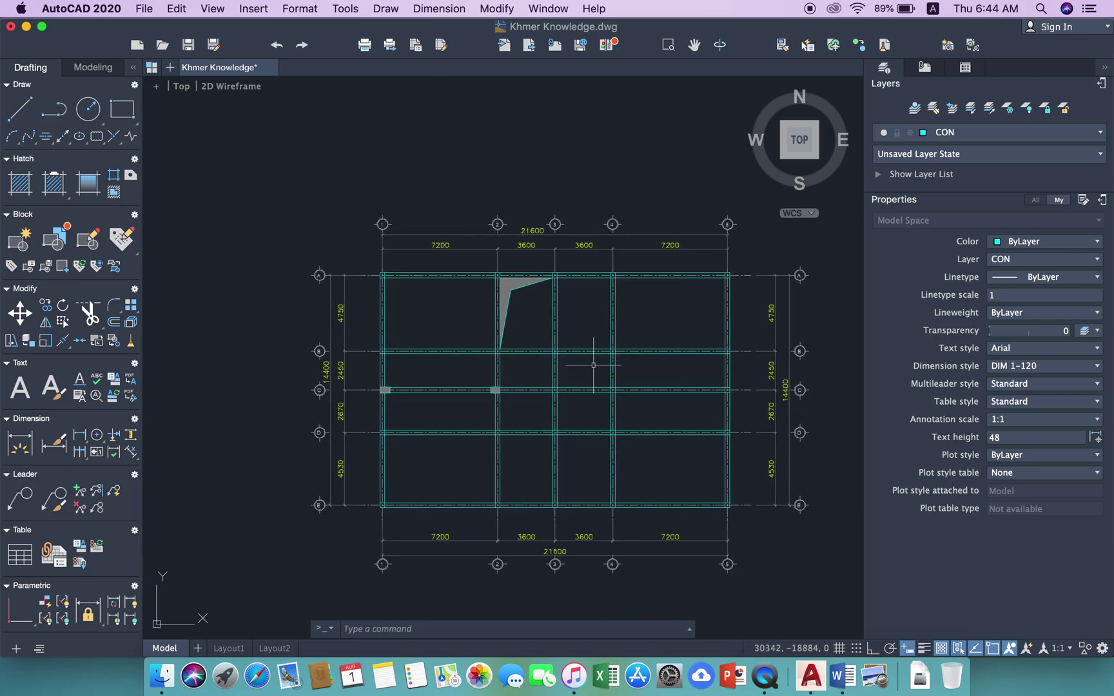
pyautogui.click(256, 673)
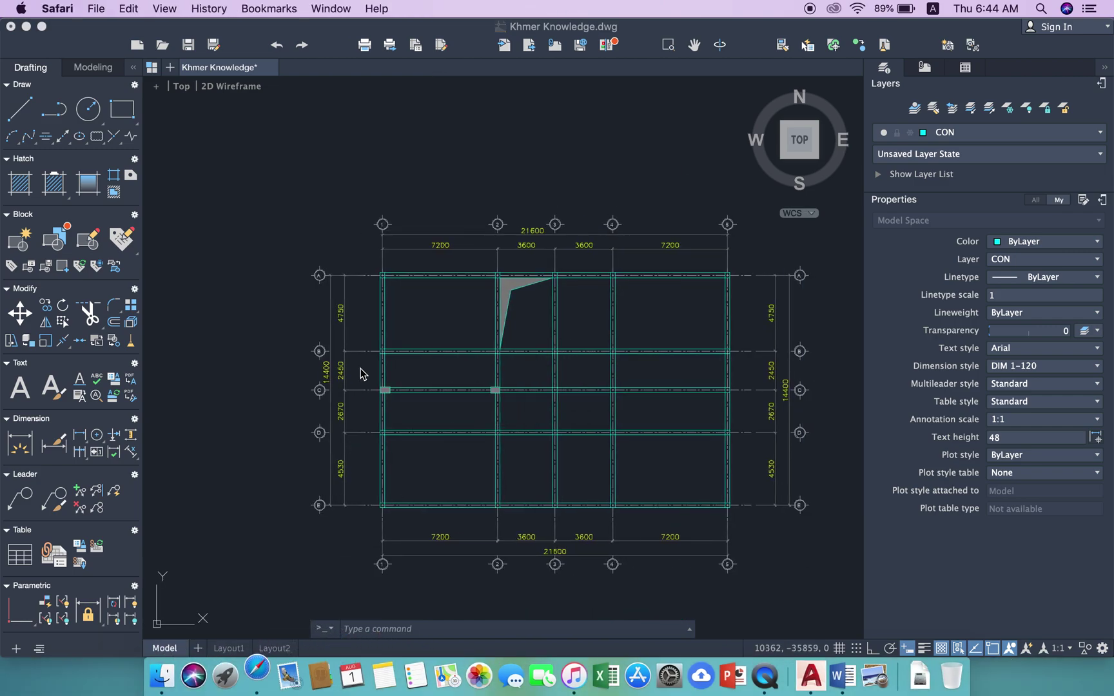
# Step: Search YouTube for 'khmer knowledge', open the Khmer Knowledge channel and pause its trailer
pyautogui.click(576, 305)
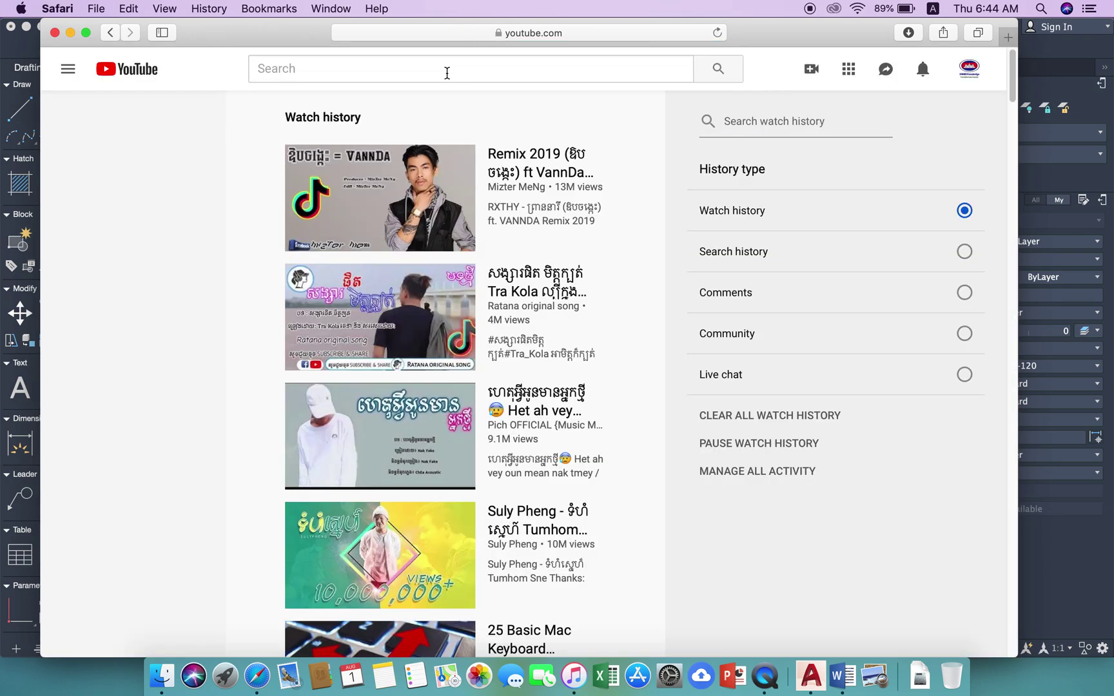
pyautogui.click(446, 73)
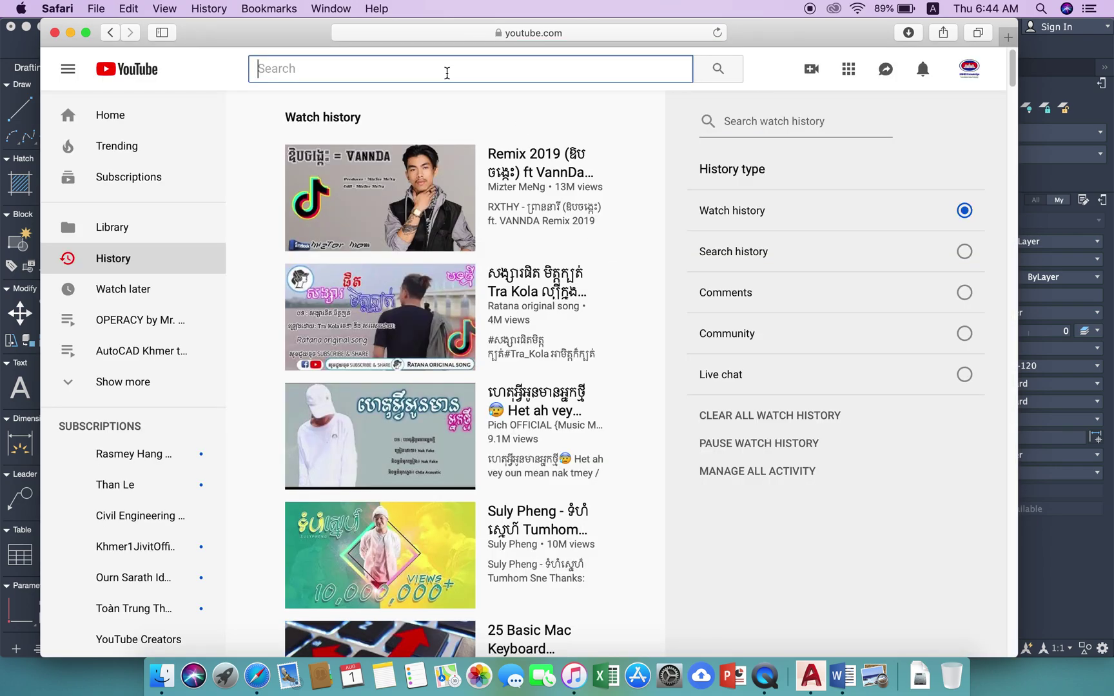
pyautogui.write('khmer k')
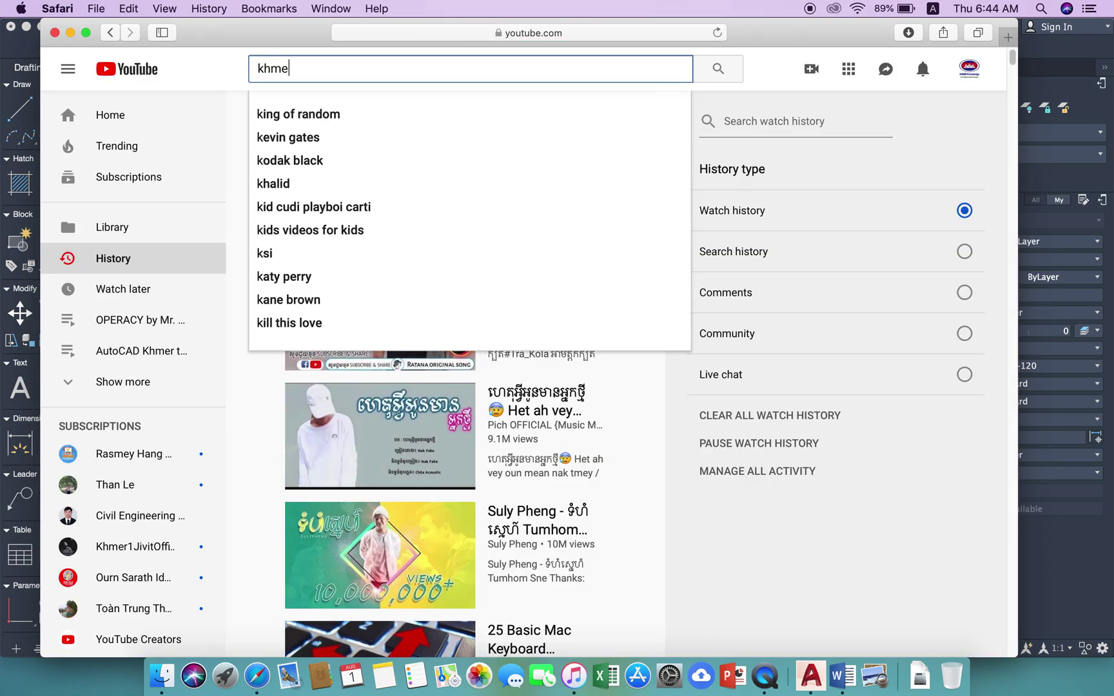
pyautogui.write('nowle')
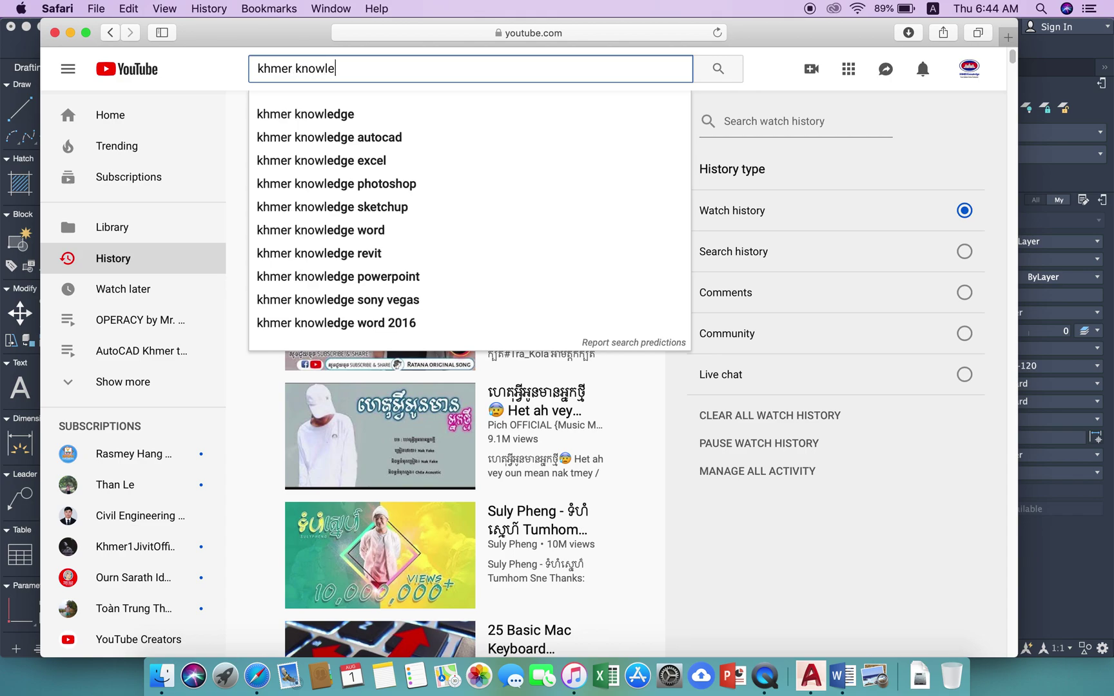
pyautogui.write('dge')
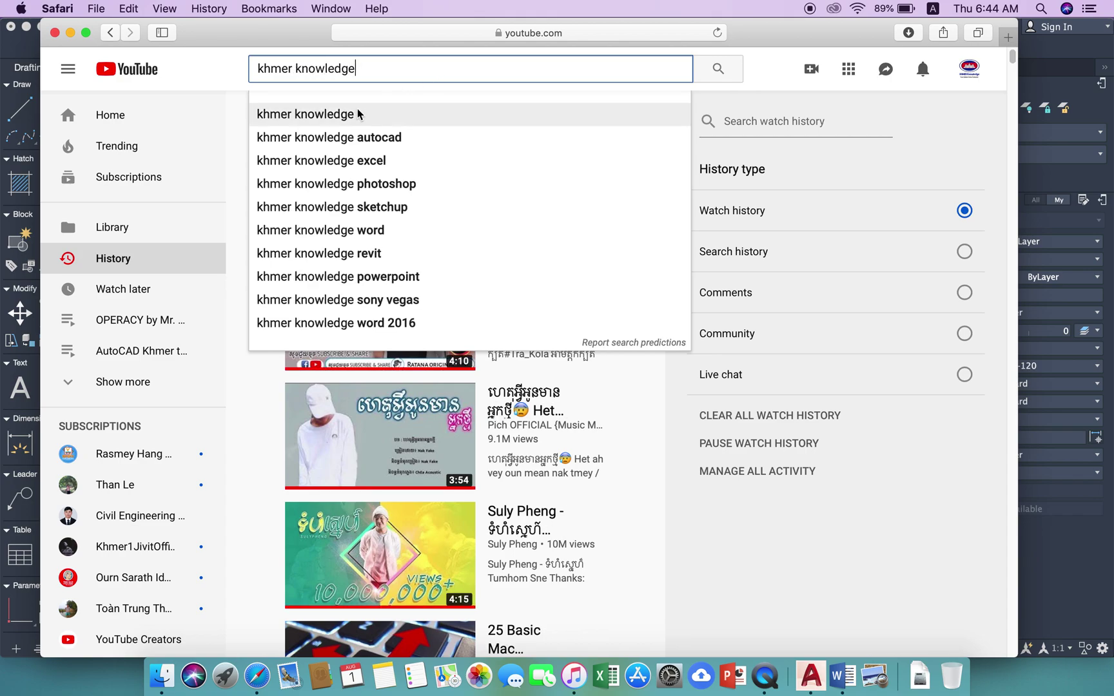
pyautogui.click(350, 113)
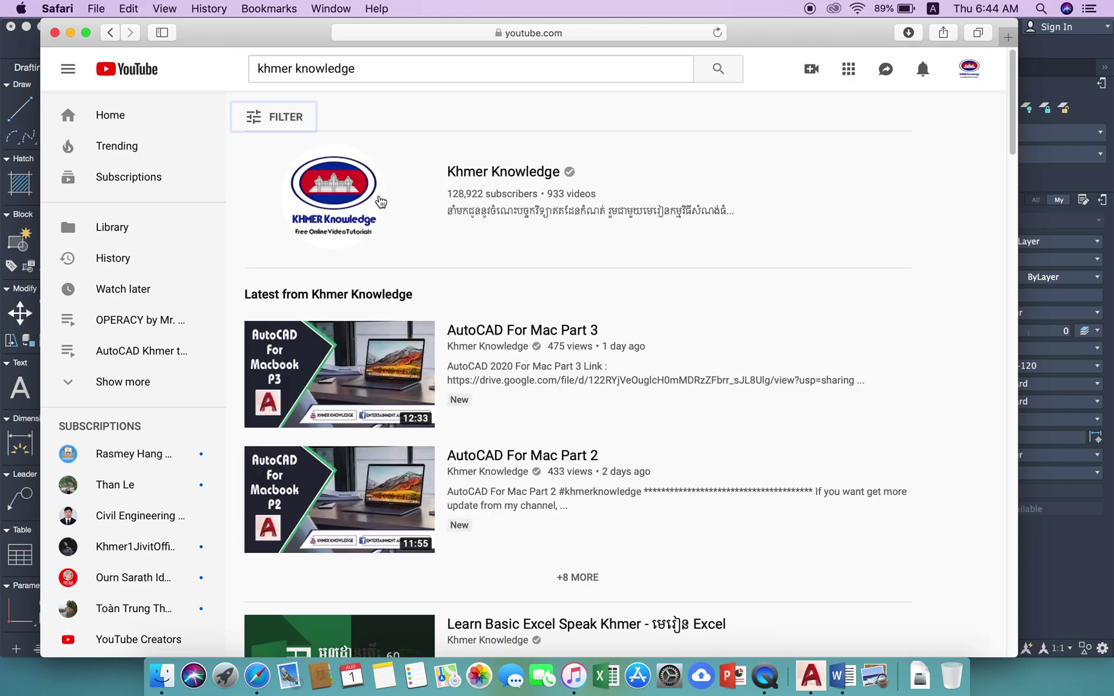
pyautogui.click(380, 201)
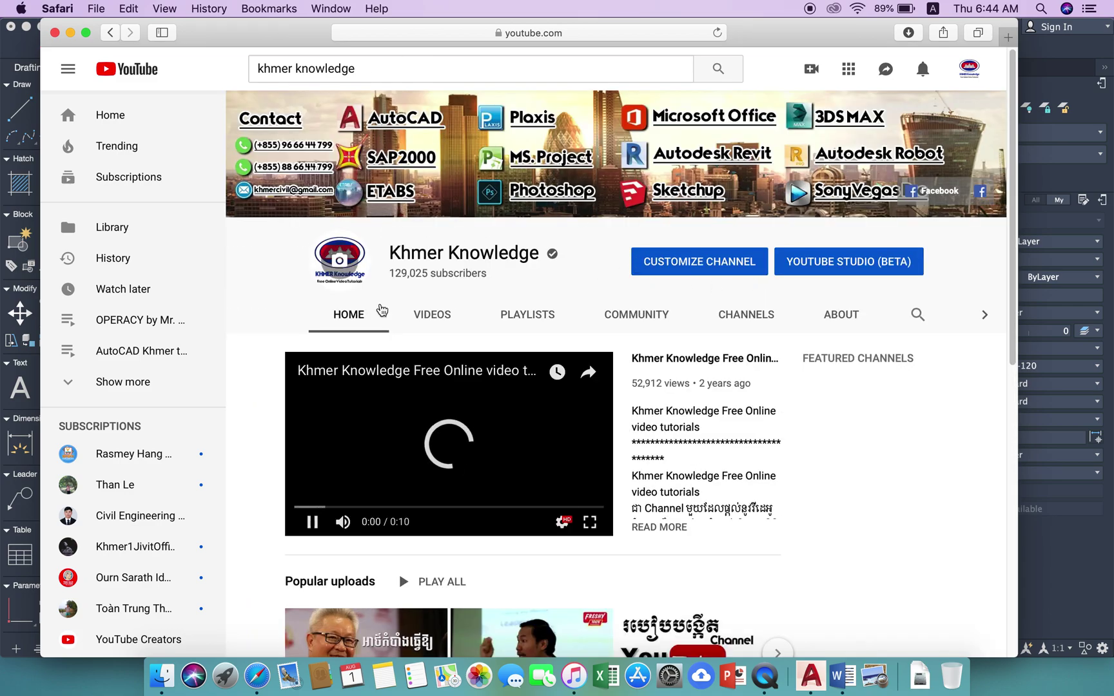
pyautogui.click(312, 522)
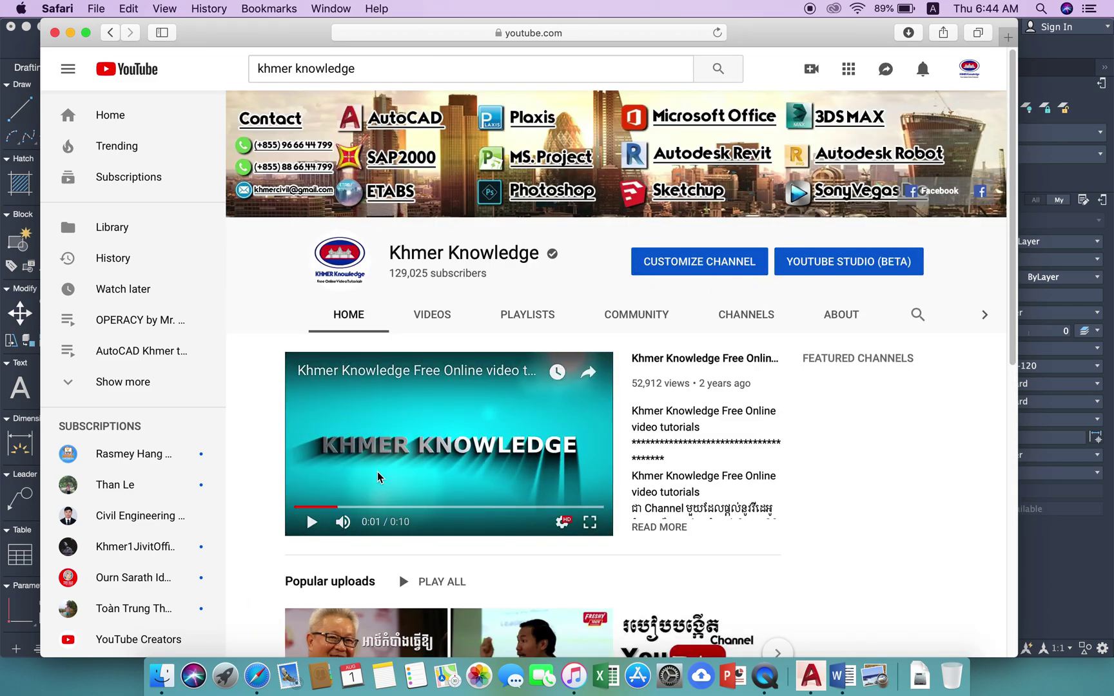